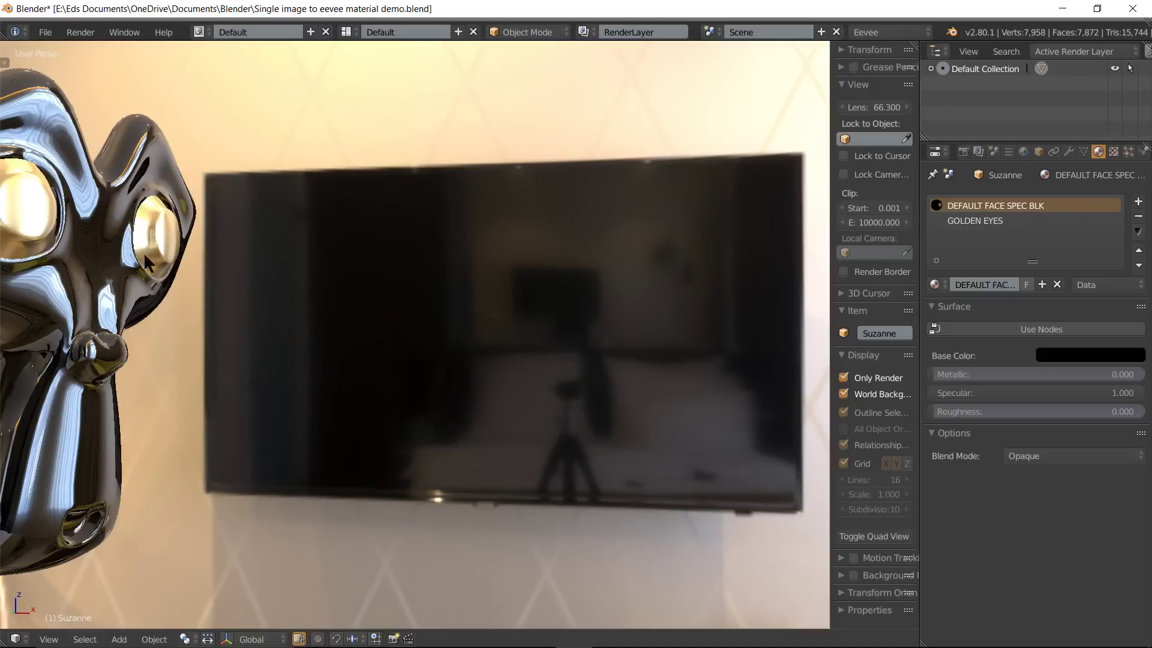
Set the viewport View lens to 35 mm
scroll(510, 293, "down", 5)
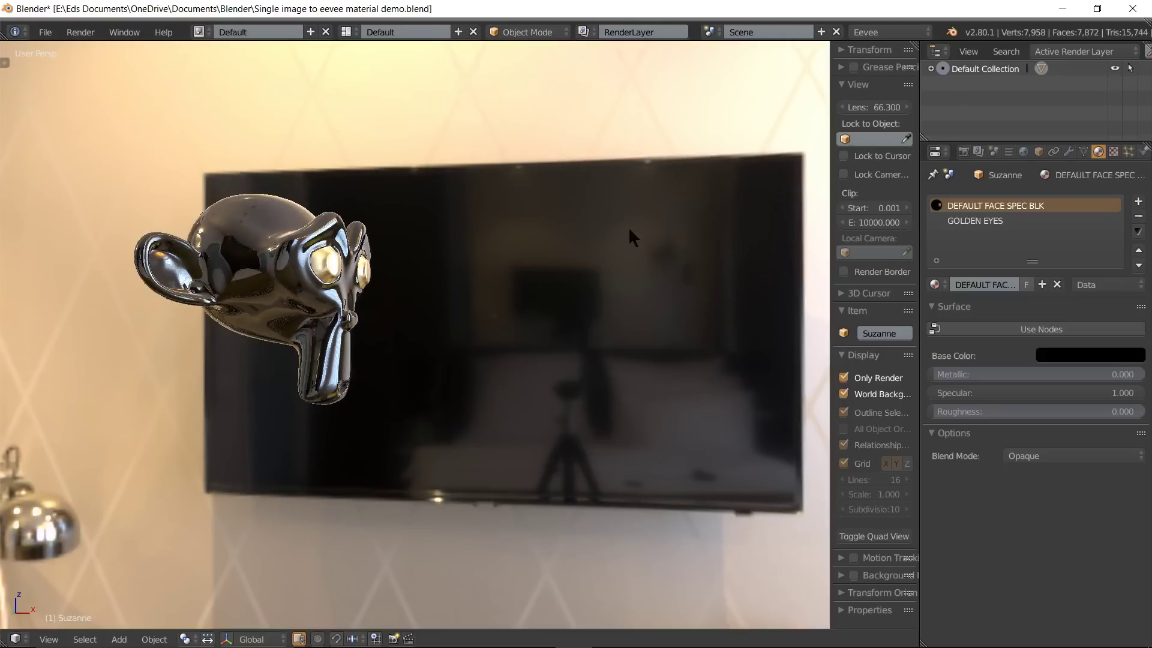
left_click(880, 108)
type("35")
key("Return")
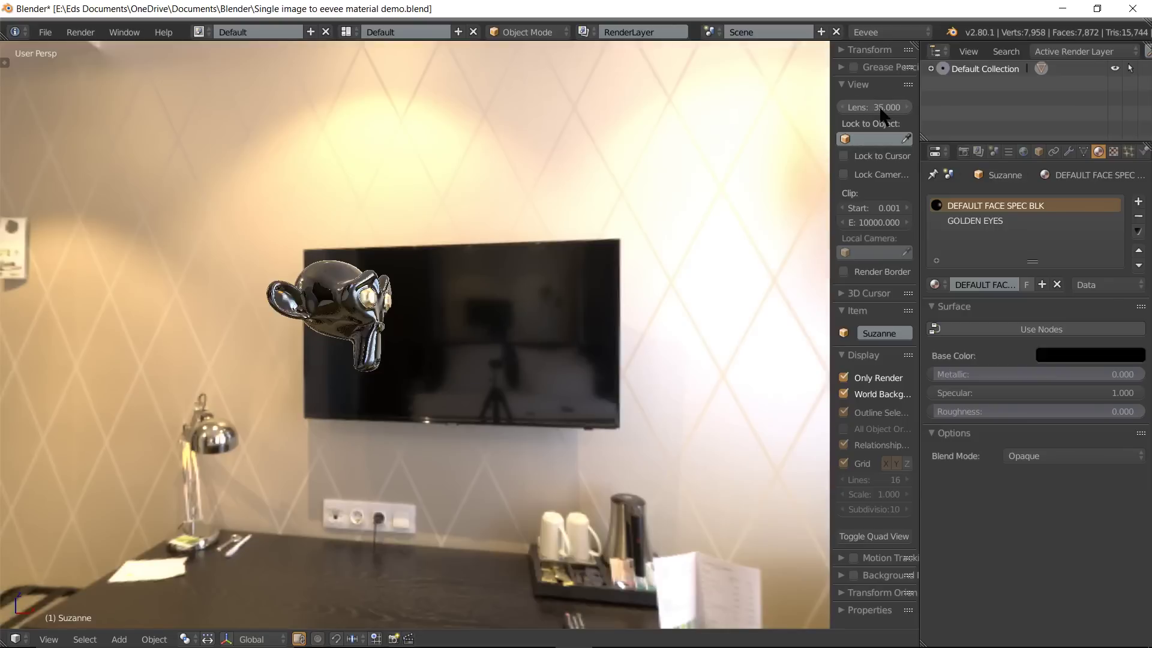
Rotate Suzanne about the global Z axis to face into the room, then orbit to check
scroll(330, 271, "up", 3)
scroll(326, 274, "up", 1)
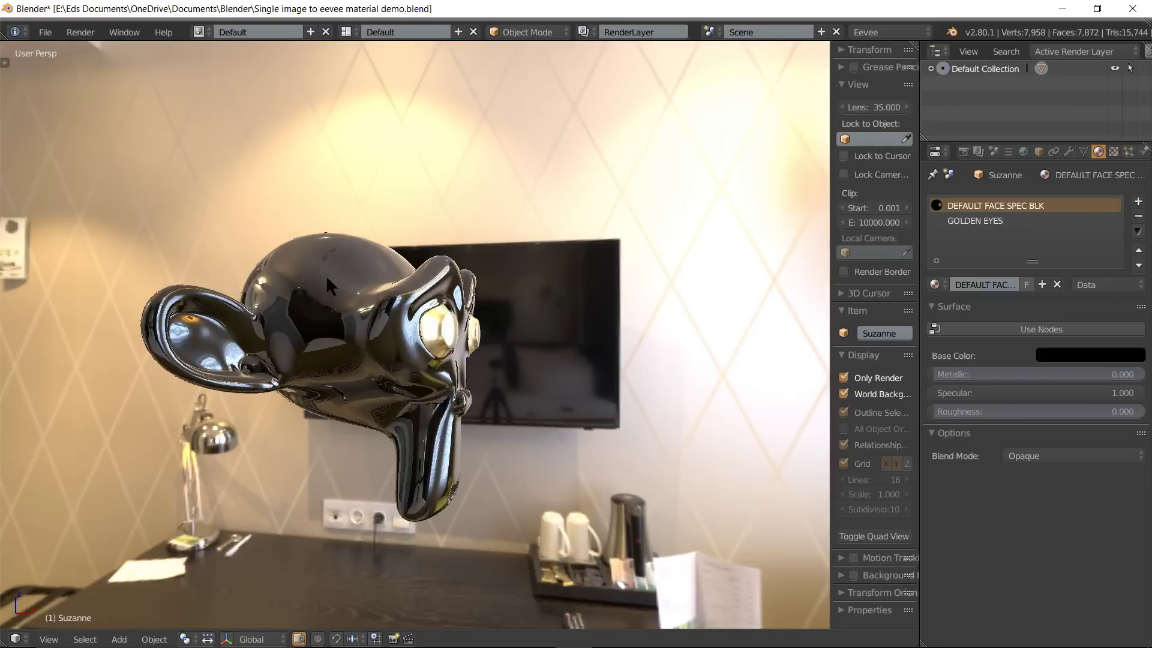
key("r")
key("z")
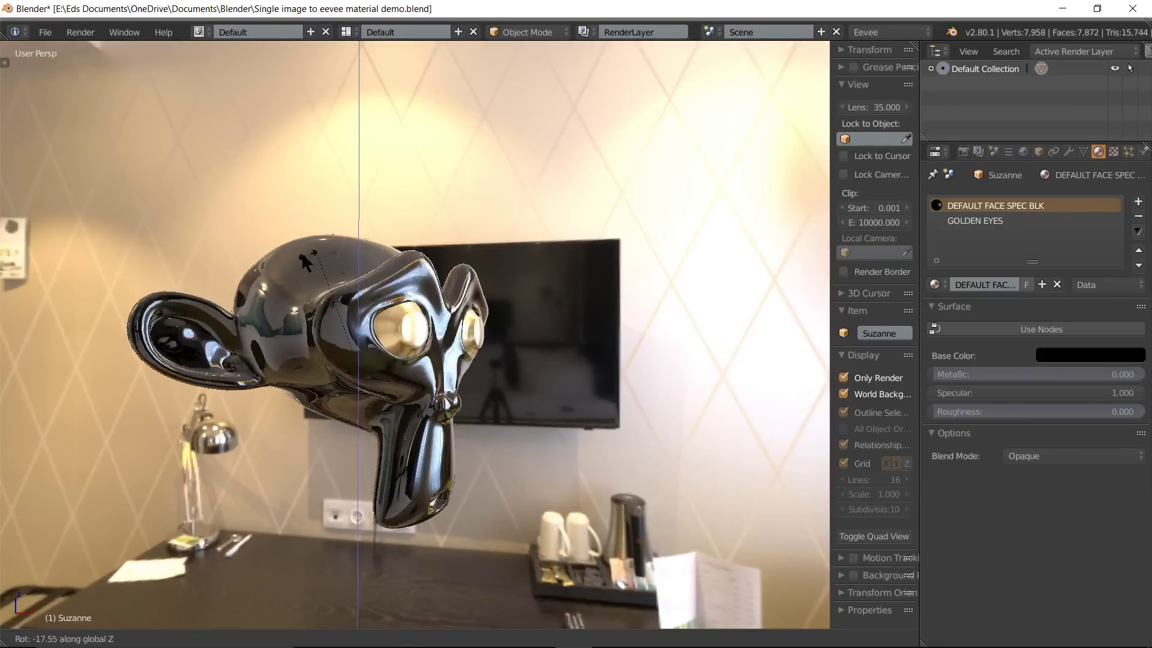
left_click(255, 258)
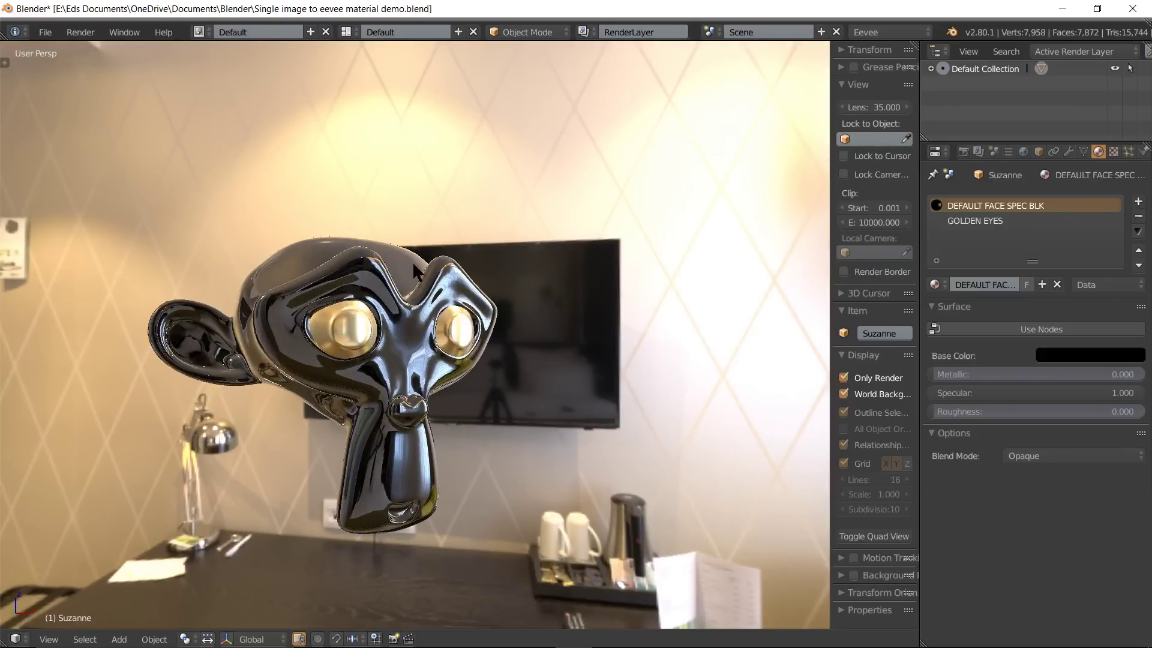
middle_click_drag(412, 261, 570, 263)
mouse_move(300, 271)
middle_mouse_down()
mouse_move(38, 282)
mouse_move(782, 285)
mouse_move(711, 255)
middle_mouse_up()
scroll(326, 379, "up", 3)
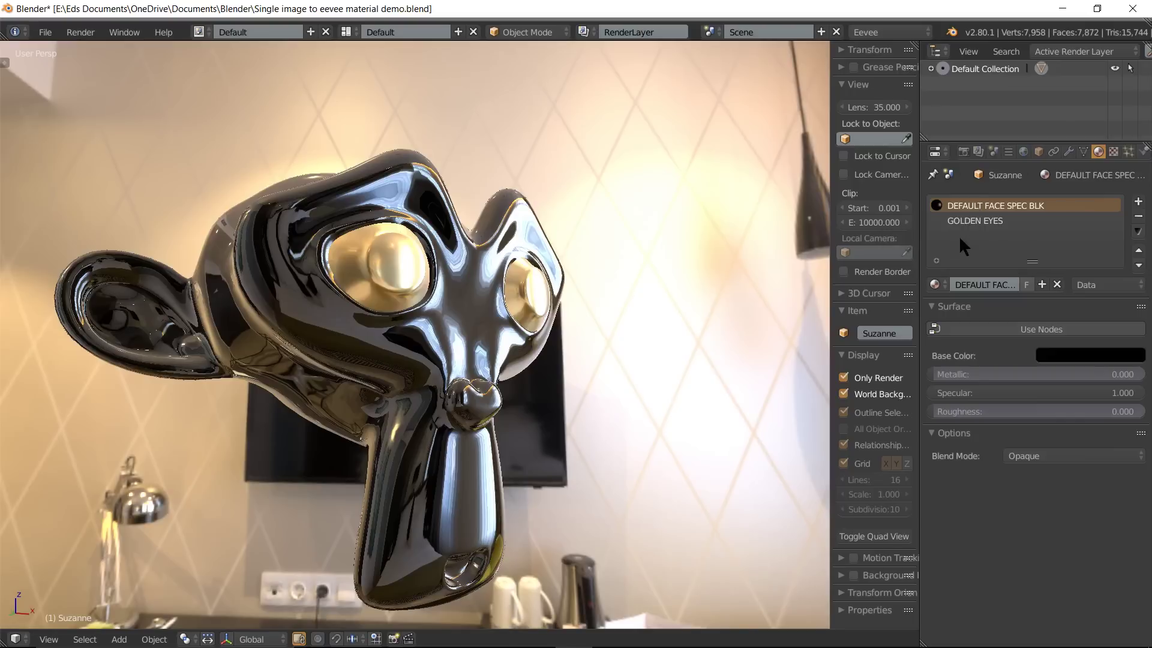
Assign the IMAGE FACE material and orbit around Suzanne to inspect the bark texture
left_click(936, 286)
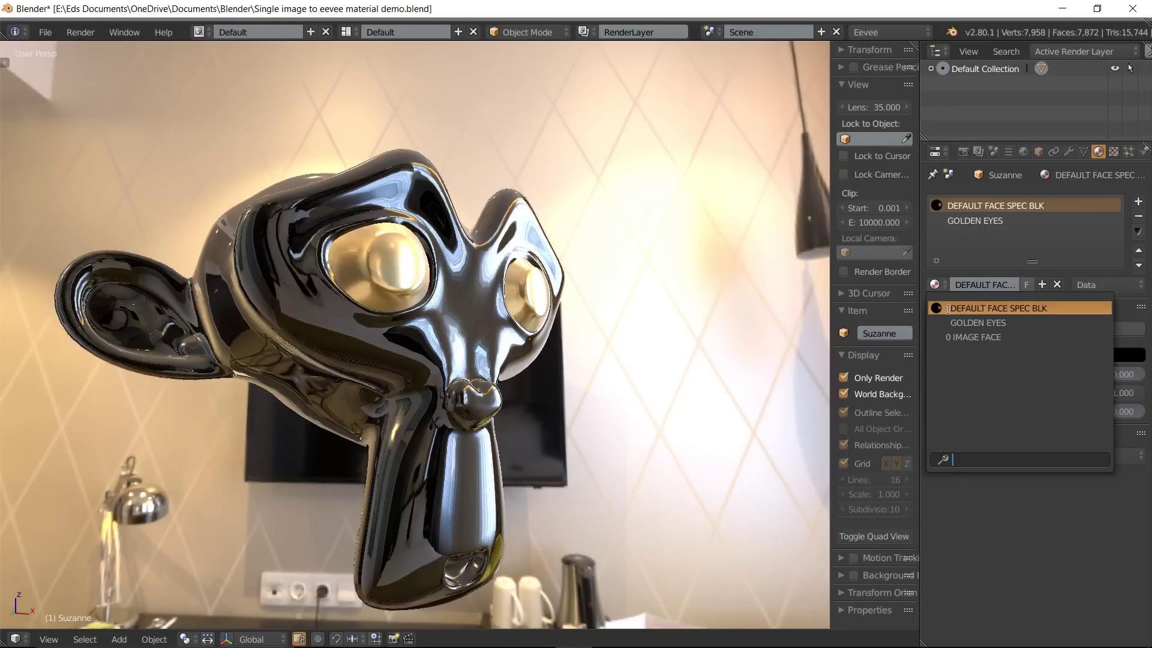
left_click(961, 337)
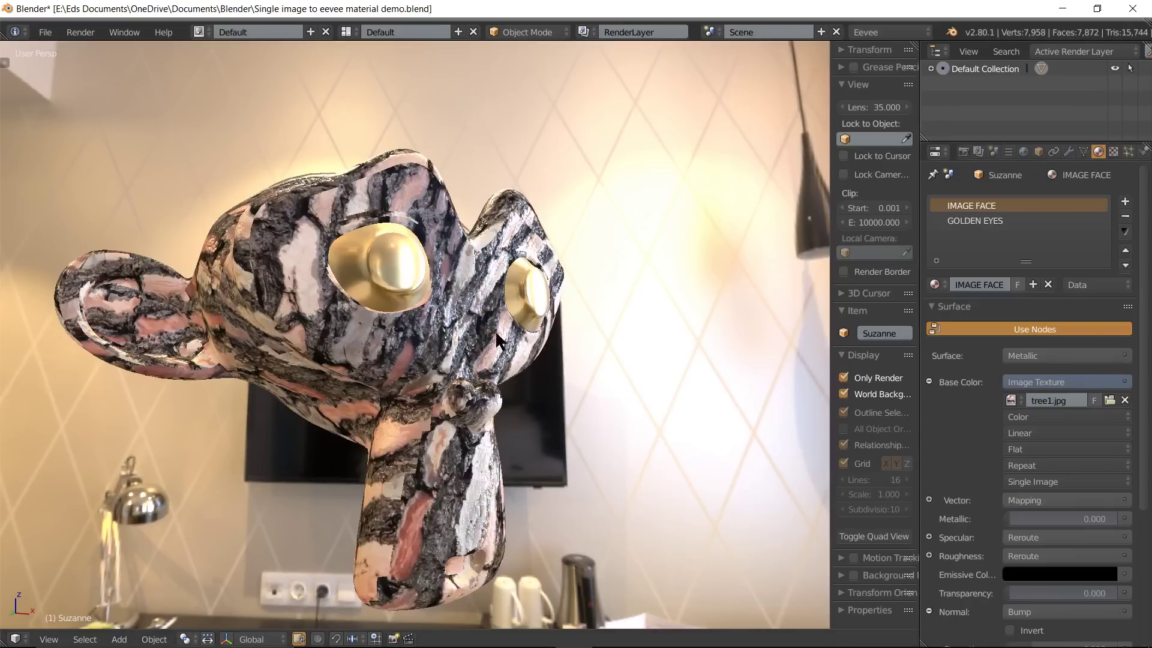
scroll(433, 249, "up", 2)
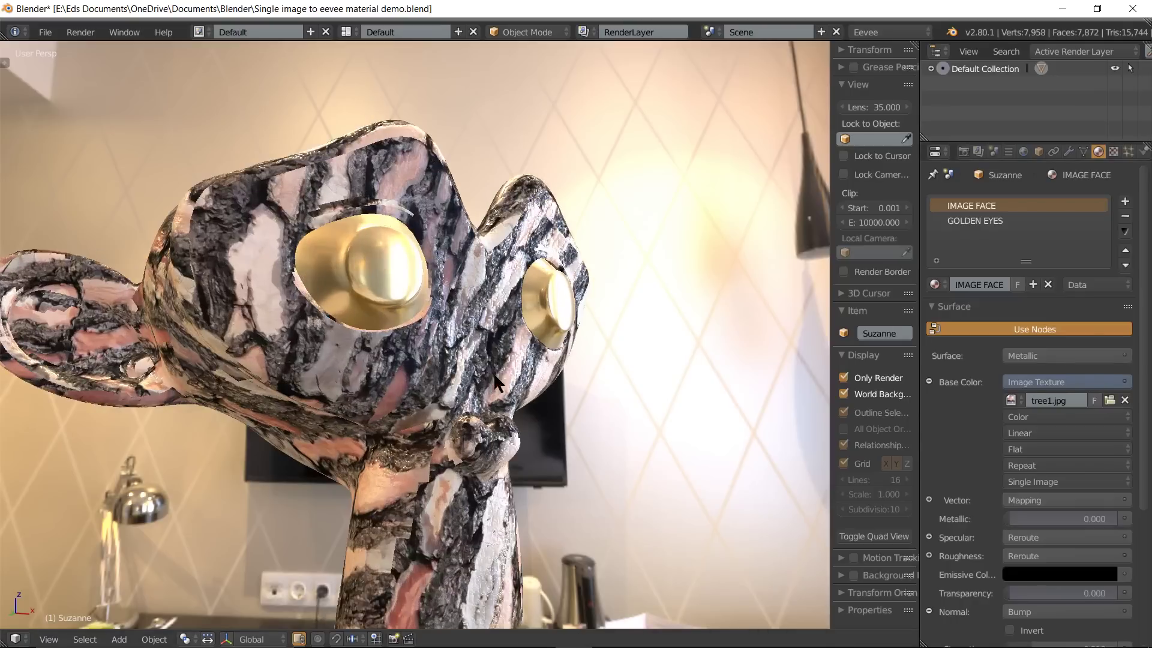
middle_click_drag(493, 372, 463, 333)
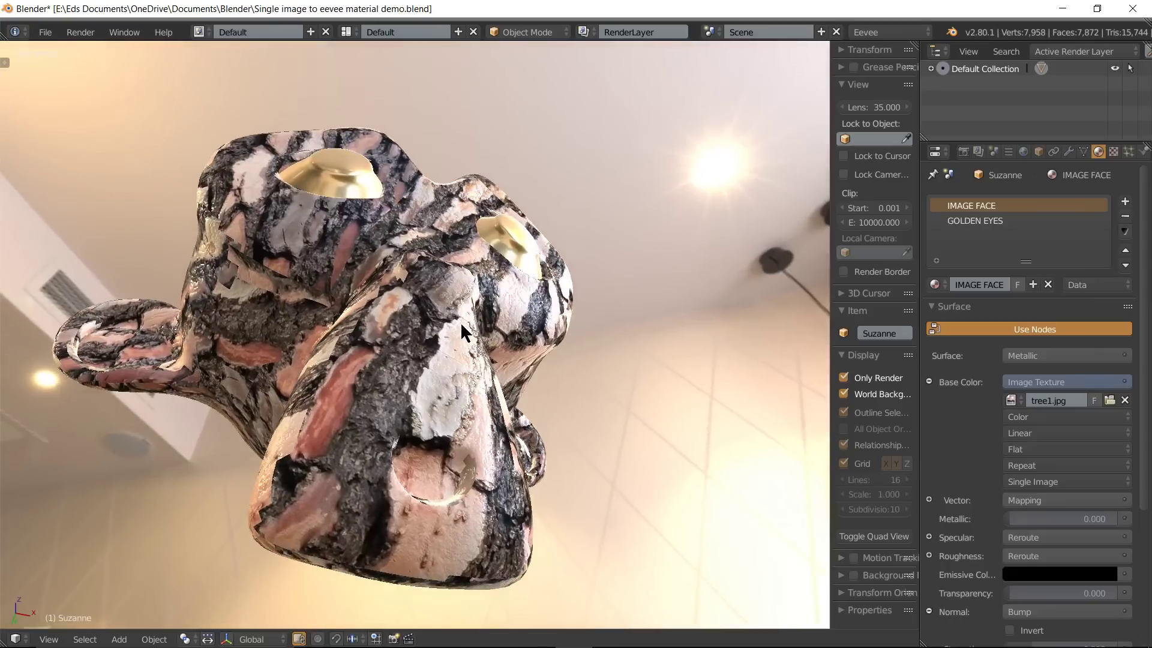
scroll(419, 365, "up", 2)
scroll(420, 372, "up", 2)
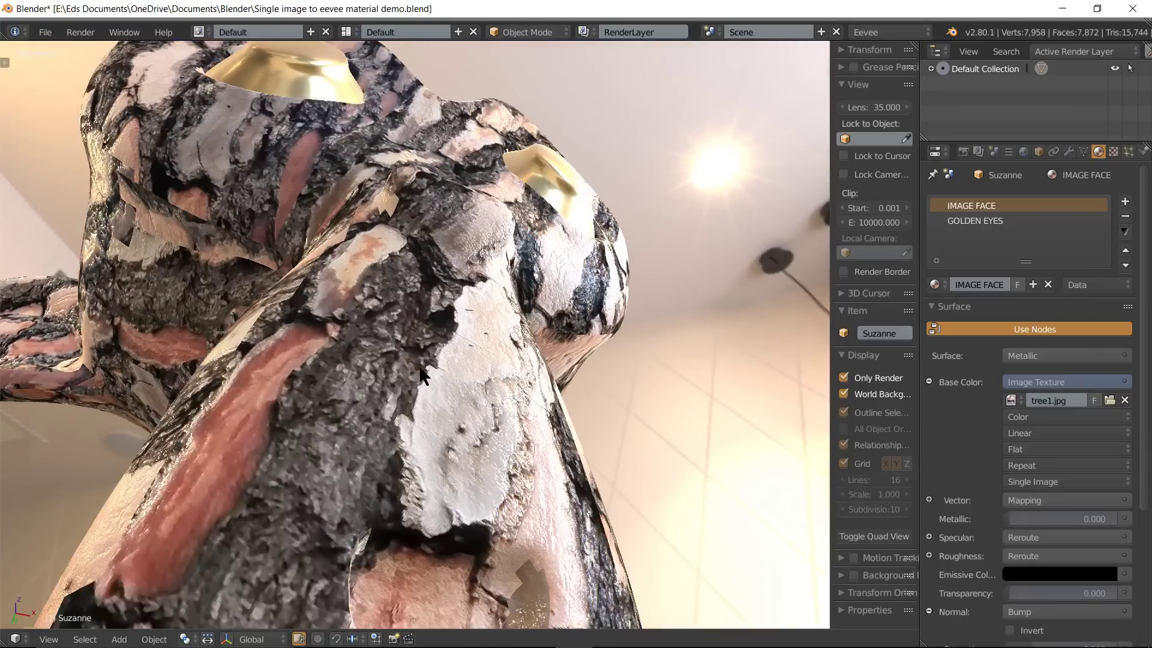
mouse_move(422, 375)
middle_mouse_down()
mouse_move(397, 353)
mouse_move(439, 357)
mouse_move(430, 397)
mouse_move(427, 376)
middle_mouse_up()
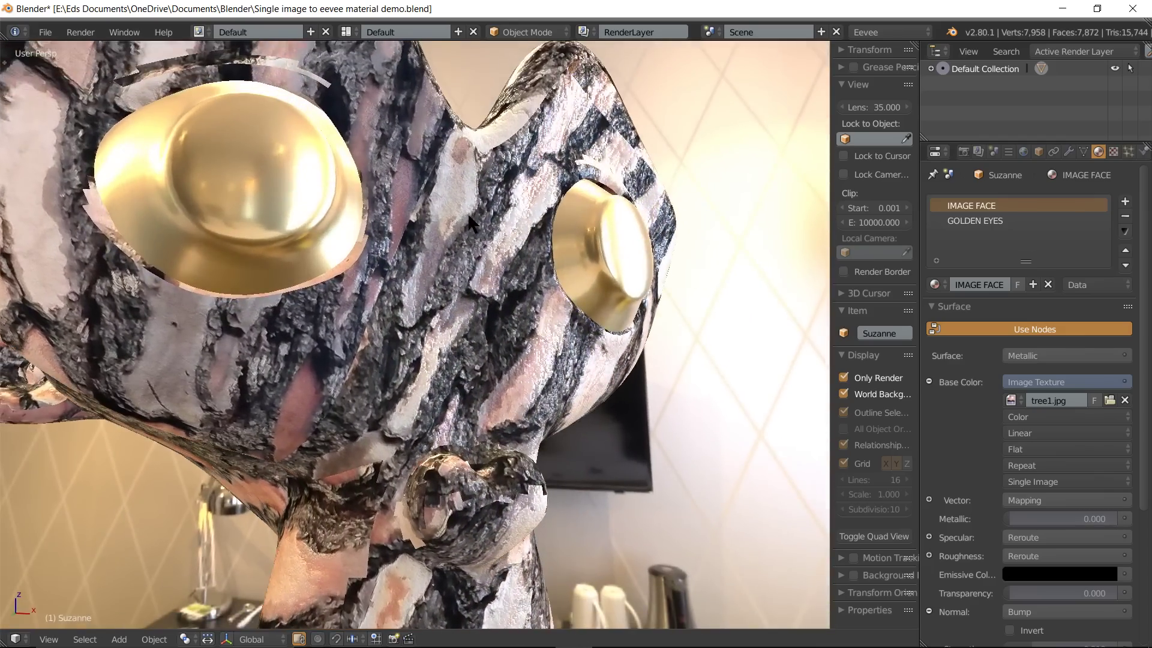
scroll(466, 214, "down", 5)
scroll(457, 229, "down", 1)
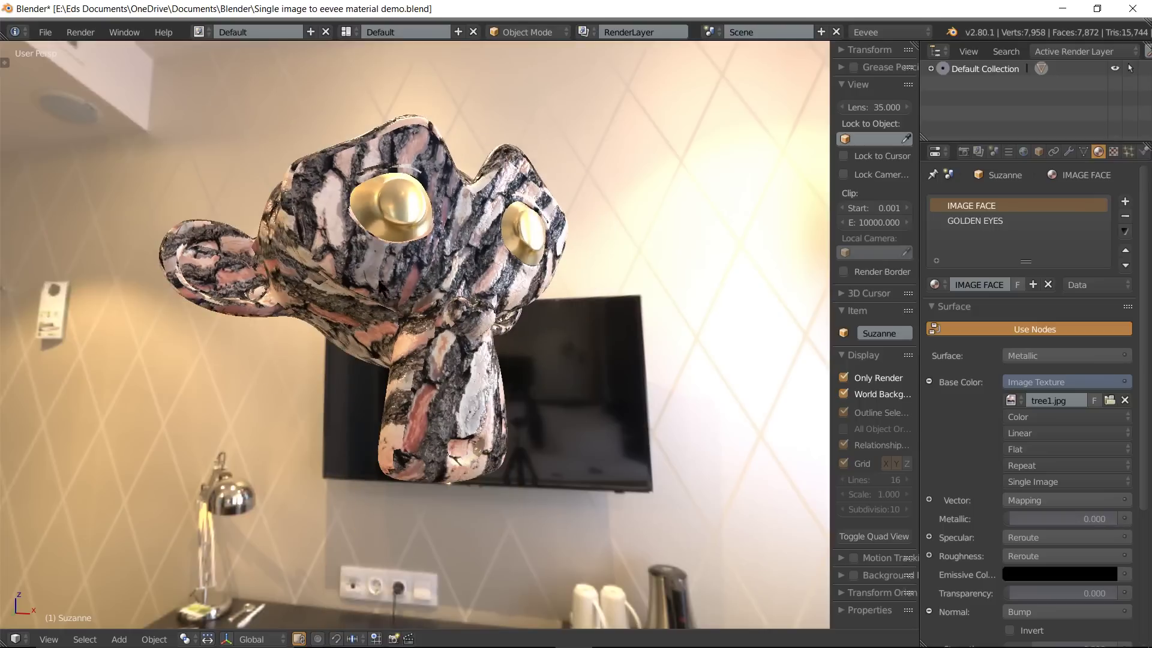
scroll(66, 181, "down", 4)
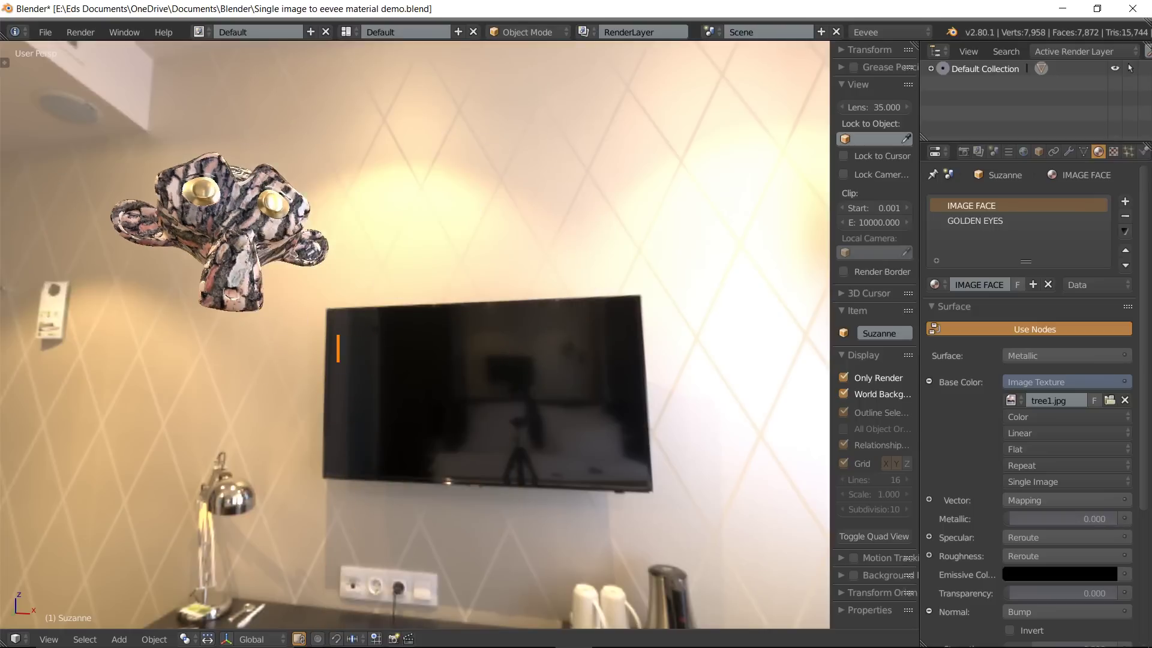
type("A pict")
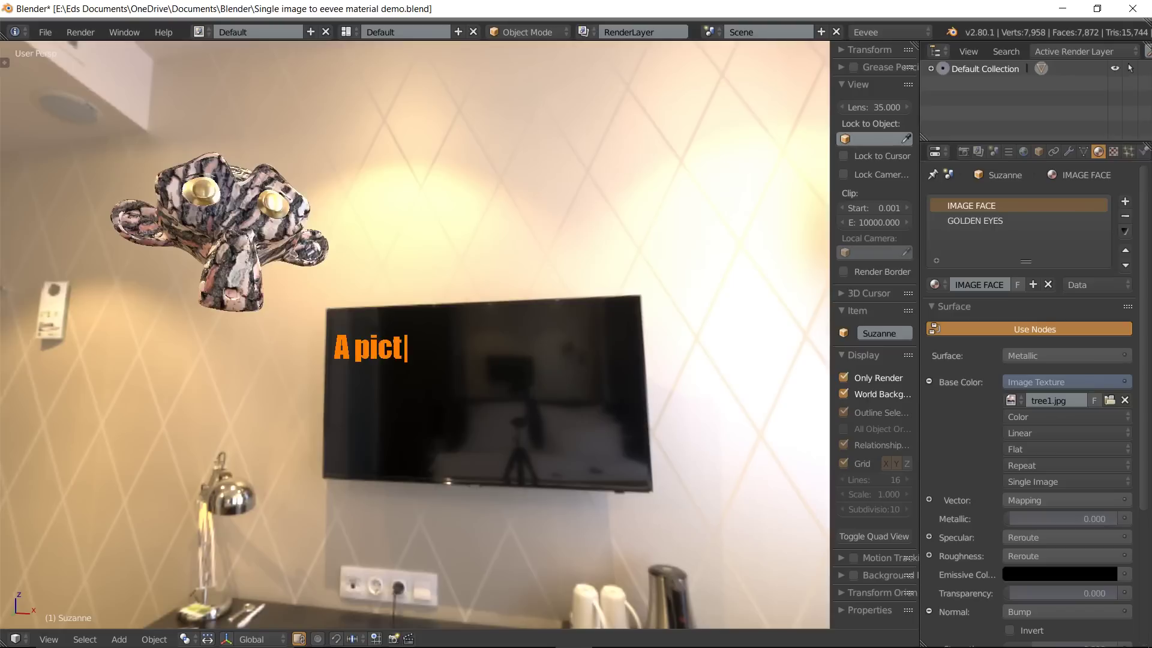
type("ure I t")
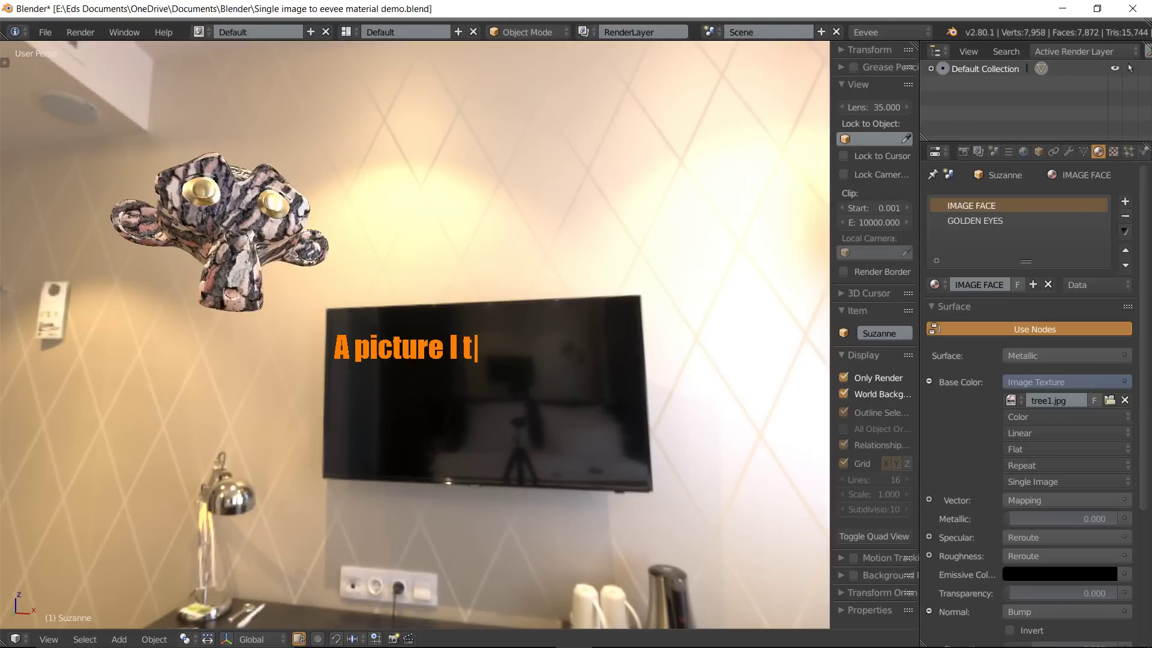
type("ook ")
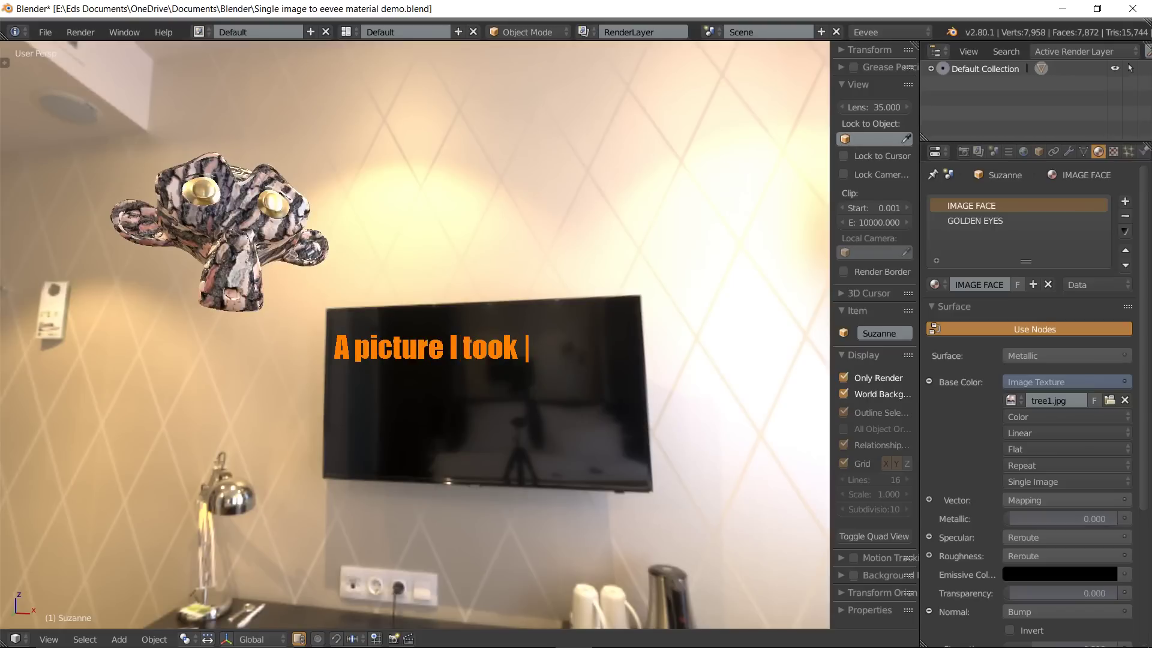
type("on my")
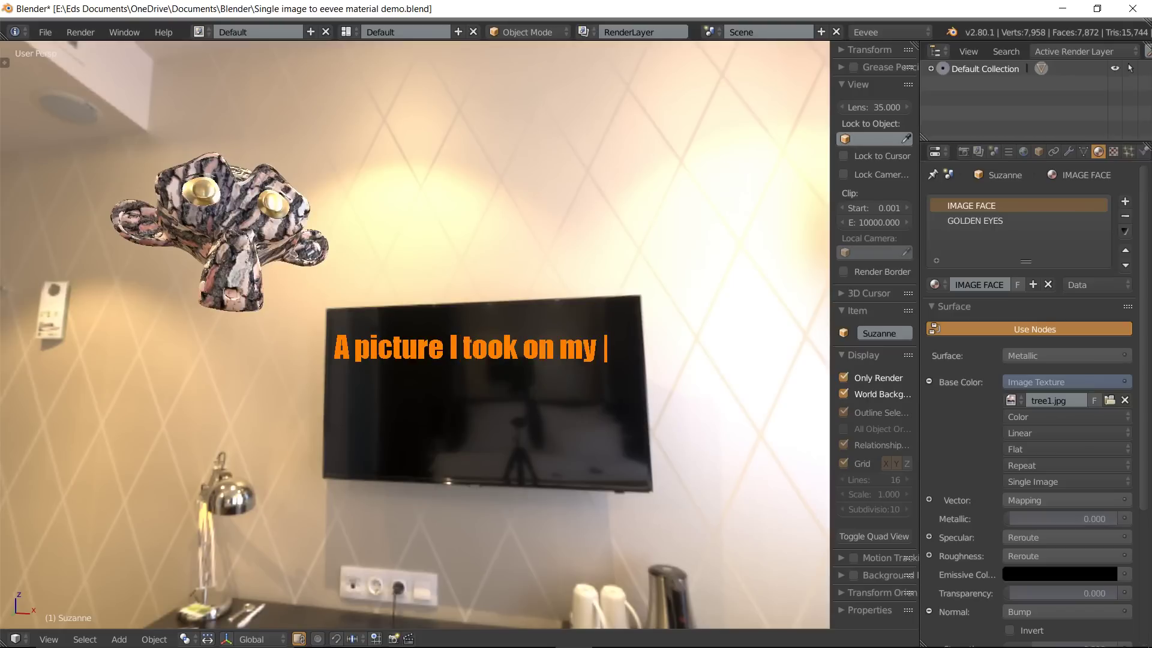
key("Return")
type("phone")
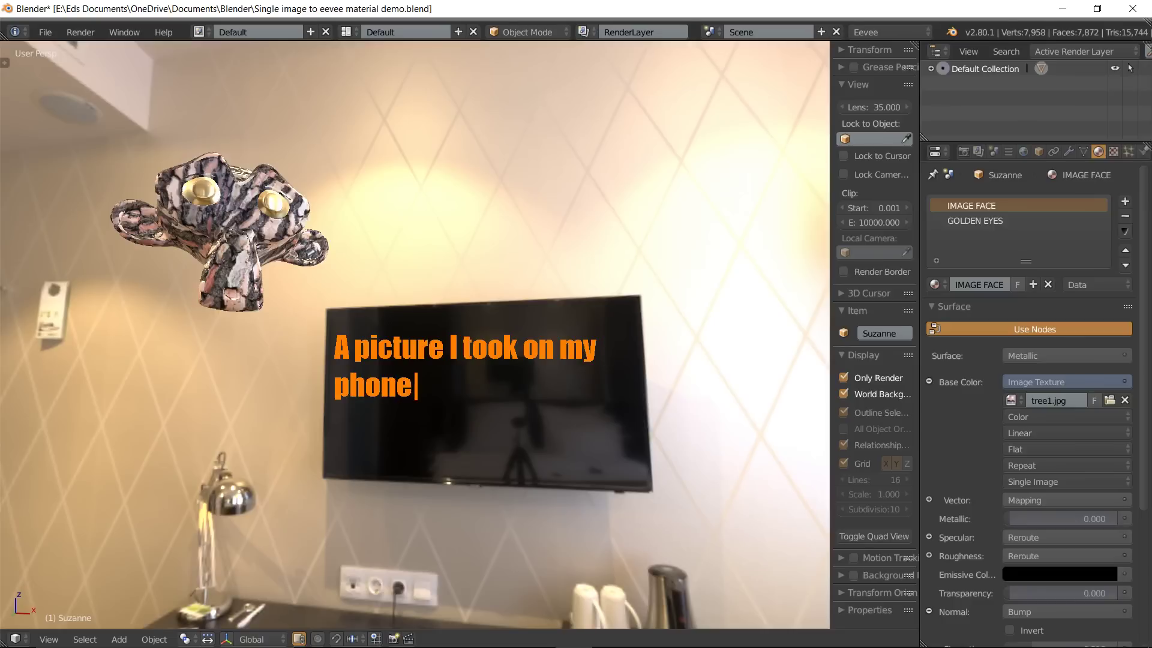
key("Return")
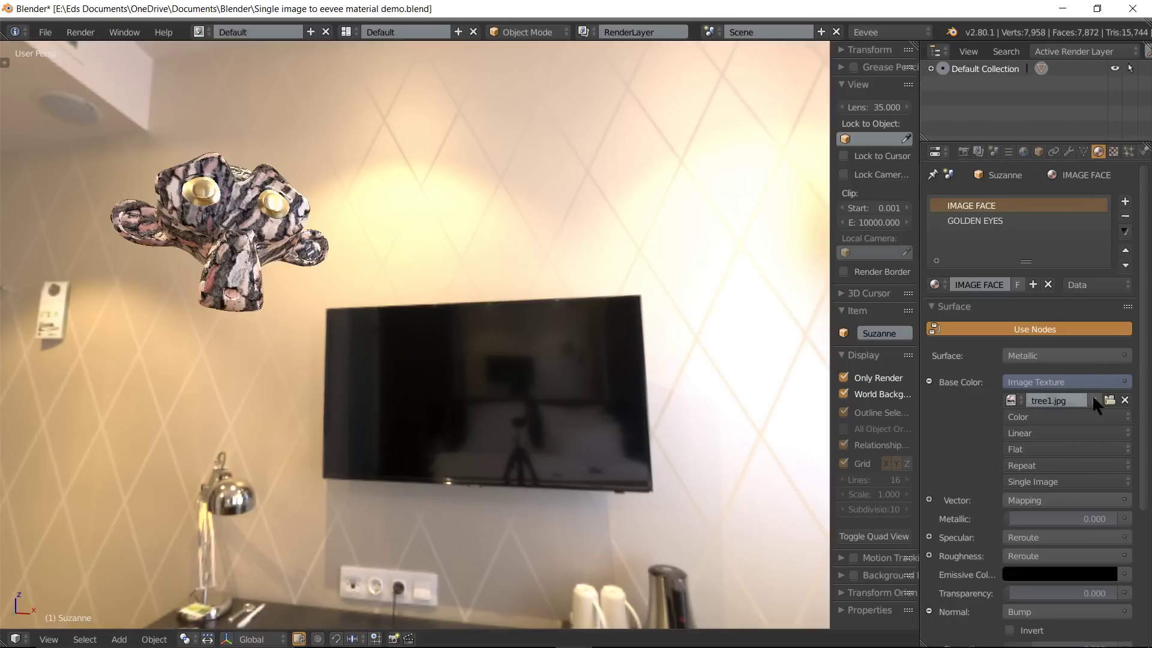
Swap the base colour image to WoodFlooring042_COL_2K
left_click(1015, 400)
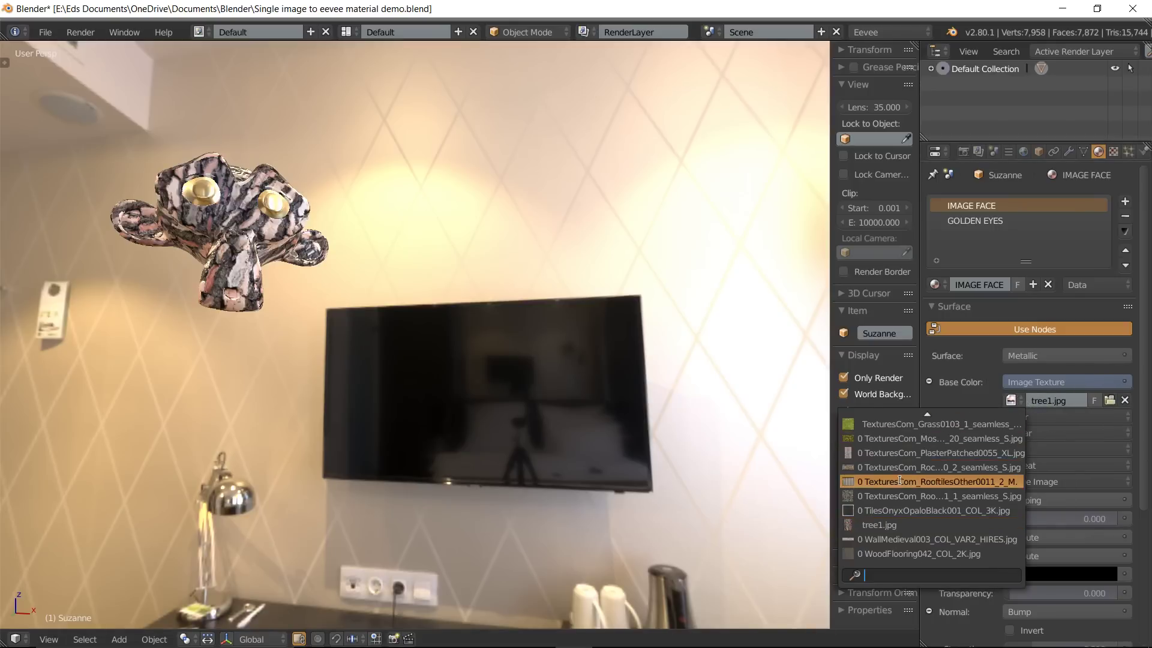
left_click(908, 553)
scroll(193, 177, "up", 3)
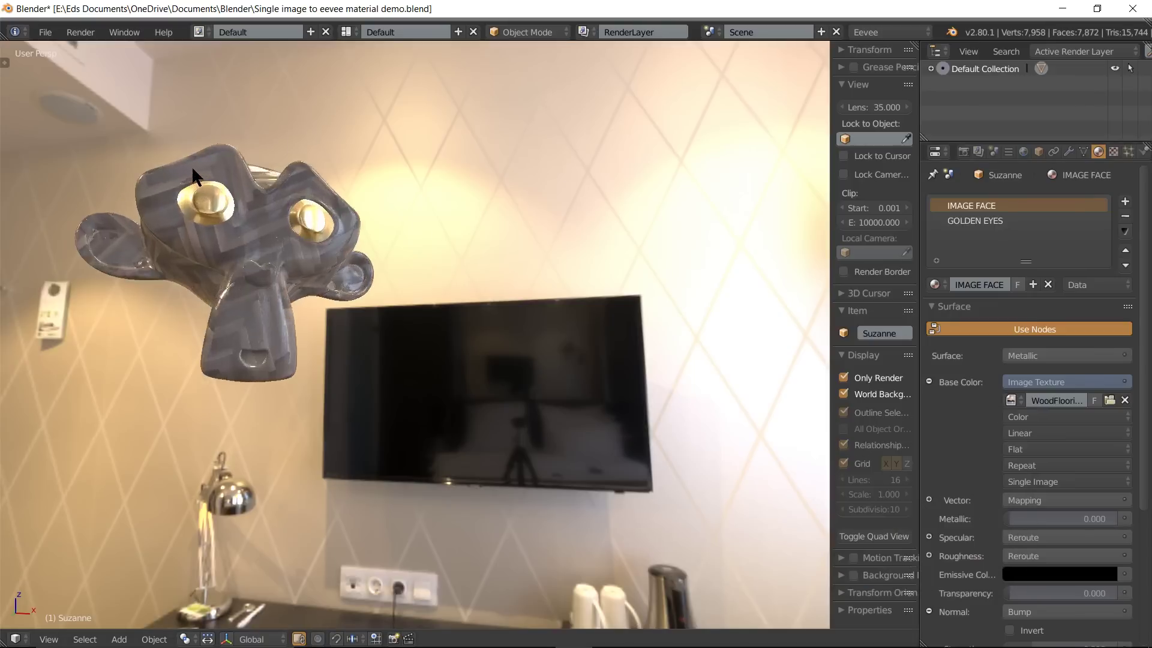
scroll(193, 176, "up", 2)
scroll(324, 186, "up", 2)
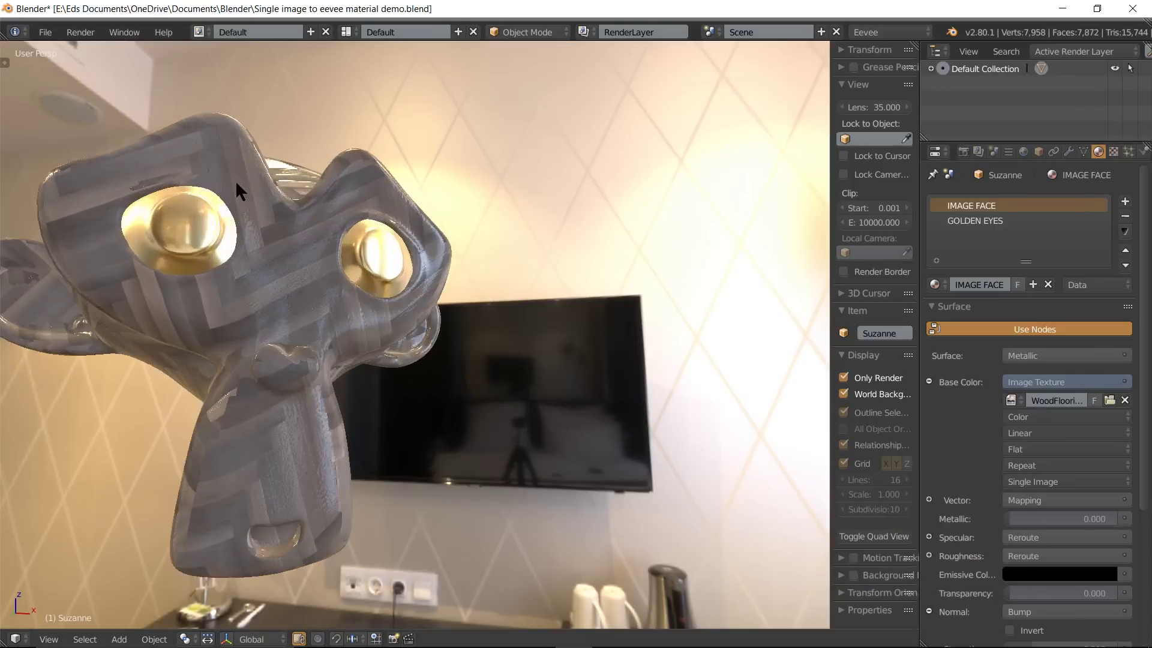
mouse_move(241, 193)
middle_mouse_down()
mouse_move(313, 259)
mouse_move(341, 257)
middle_mouse_up()
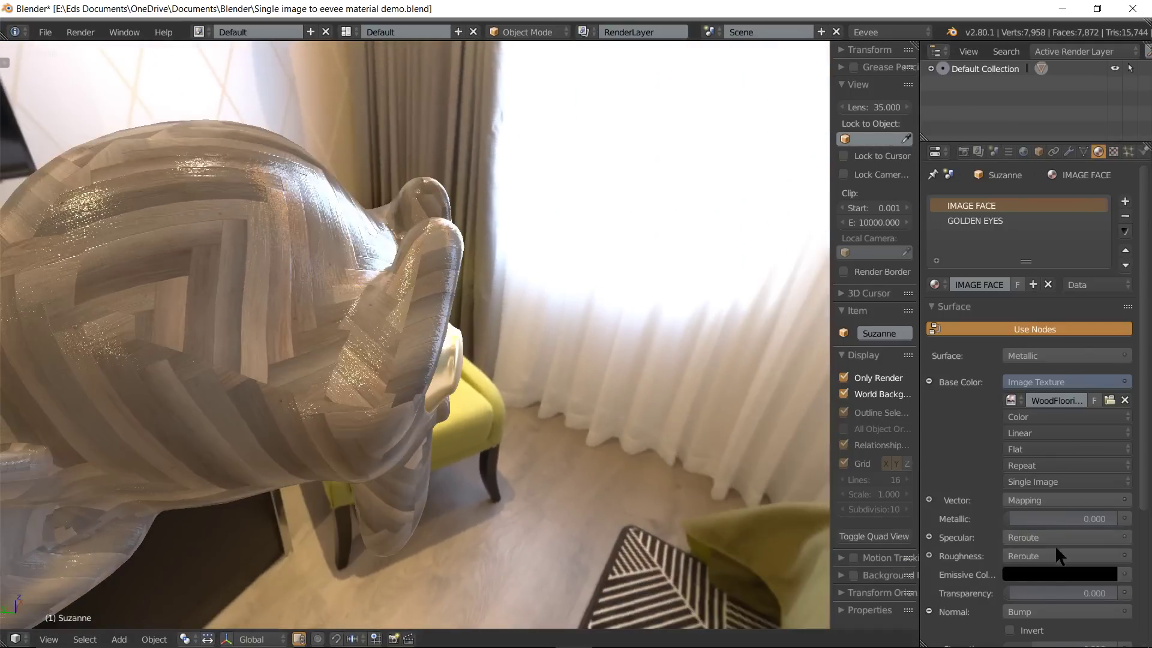
scroll(1034, 594, "down", 3)
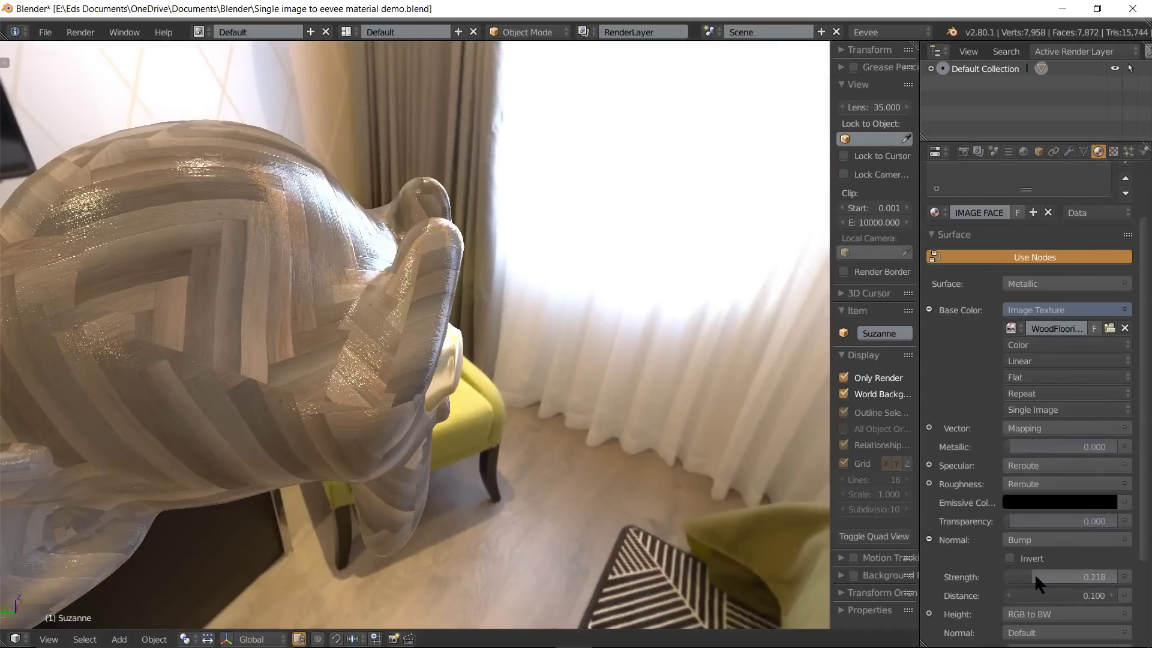
Tune the bump Strength down and back up to settle at 0.017
left_click(1034, 575)
left_click_drag(1034, 576, 1013, 576)
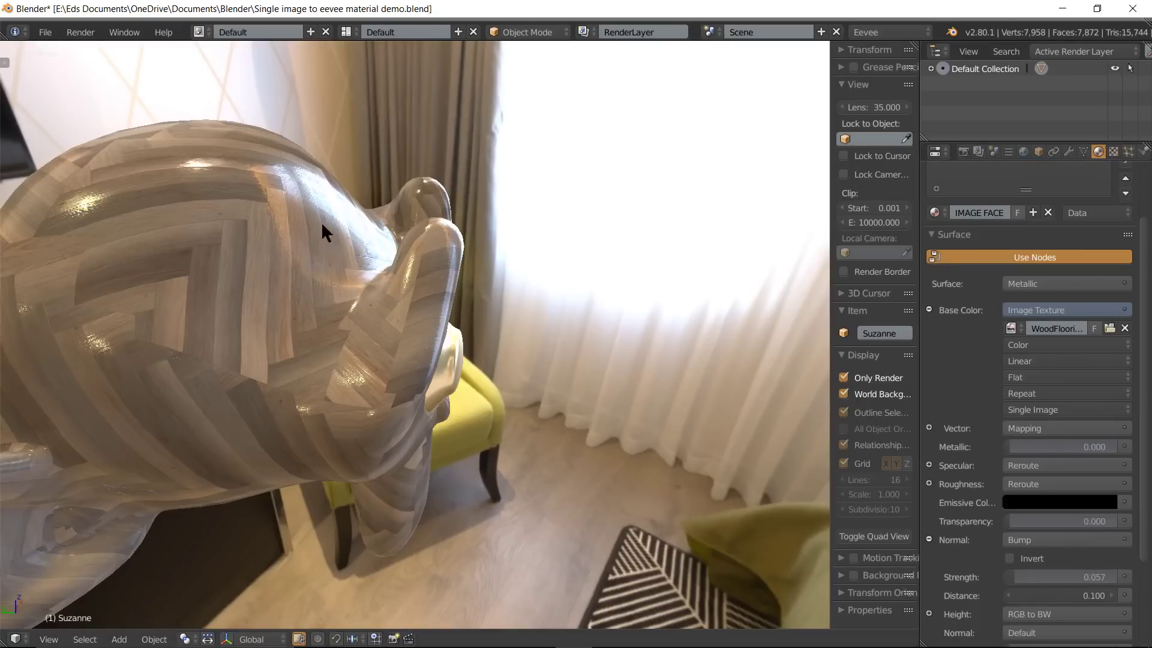
scroll(338, 242, "up", 2)
scroll(338, 242, "up", 2)
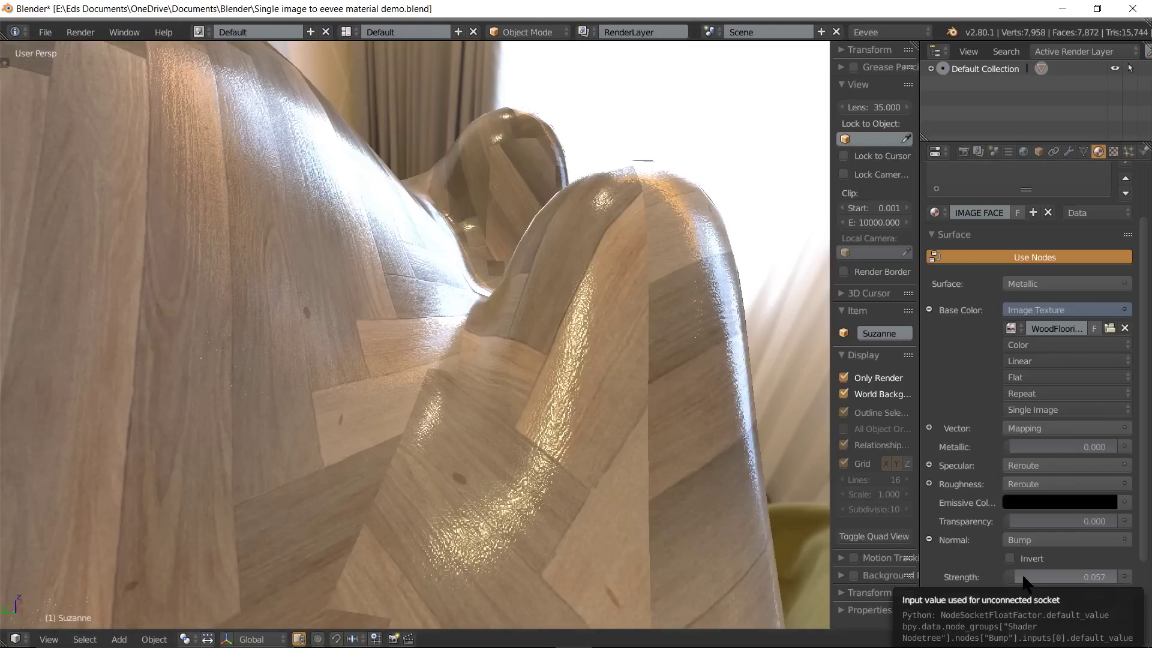
left_click_drag(1023, 577, 1014, 577)
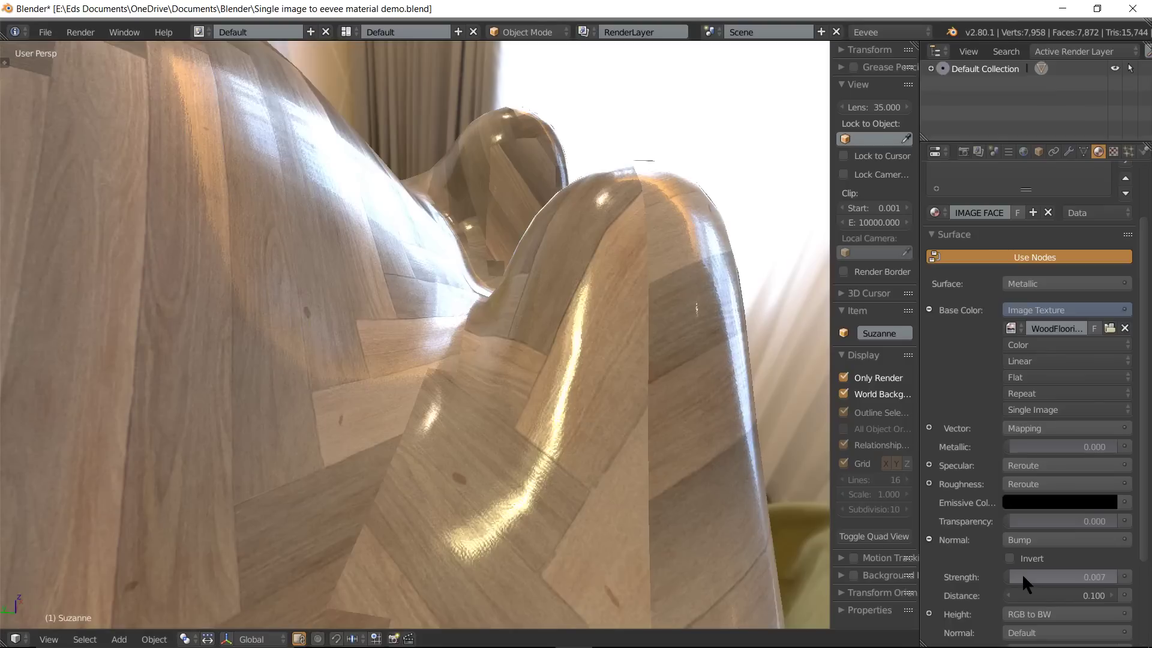
left_click_drag(1021, 573, 1023, 573)
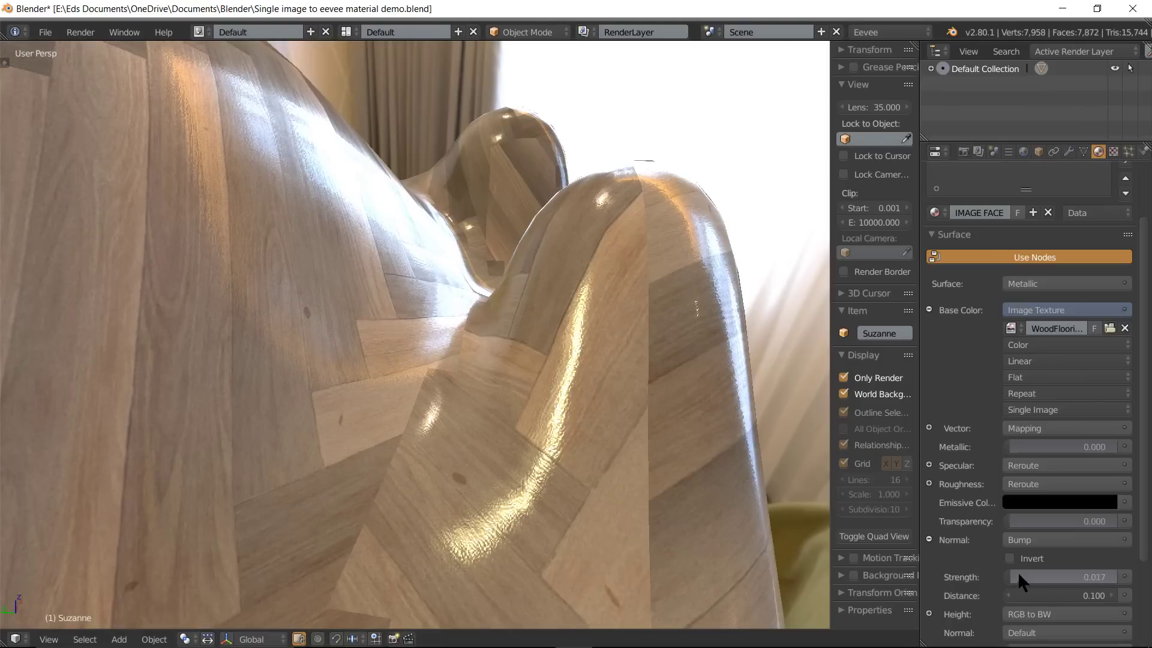
Orbit around Suzanne to inspect the wood relief from the sides and below
mouse_move(476, 320)
middle_mouse_down()
mouse_move(444, 326)
mouse_move(420, 312)
mouse_move(403, 281)
mouse_move(413, 246)
middle_mouse_up()
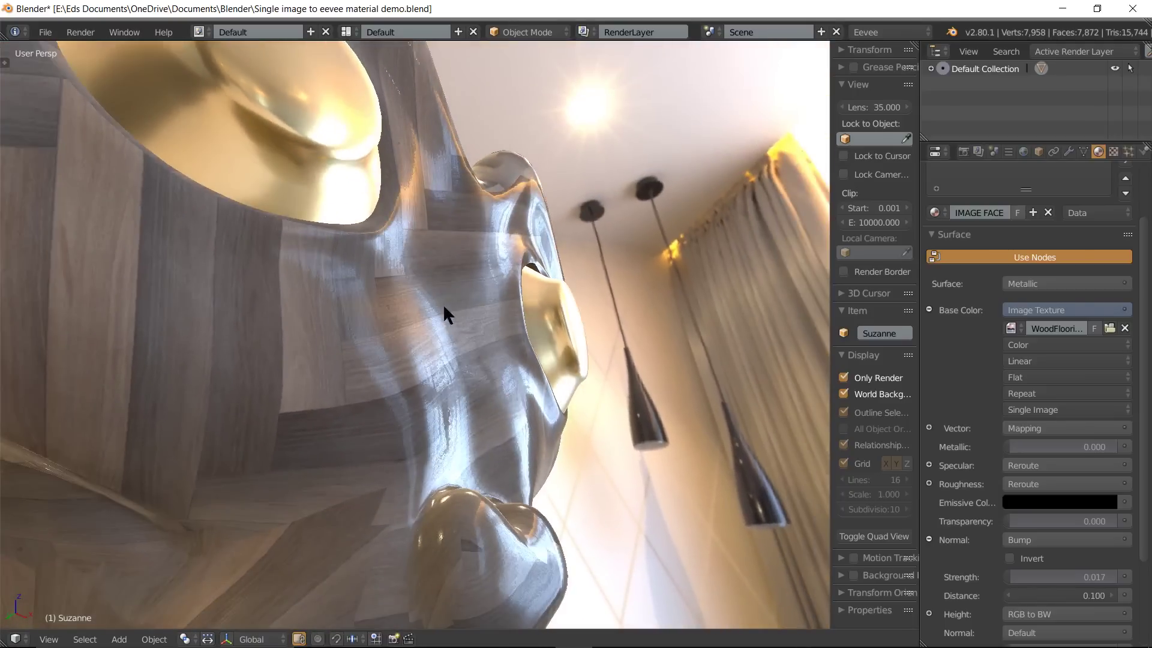
mouse_move(444, 308)
middle_mouse_down()
mouse_move(464, 332)
mouse_move(450, 303)
mouse_move(461, 288)
mouse_move(479, 292)
middle_mouse_up()
mouse_move(429, 241)
middle_mouse_down()
mouse_move(384, 268)
mouse_move(424, 268)
mouse_move(380, 313)
mouse_move(334, 330)
mouse_move(333, 316)
mouse_move(450, 367)
middle_mouse_up()
scroll(332, 315, "down", 3)
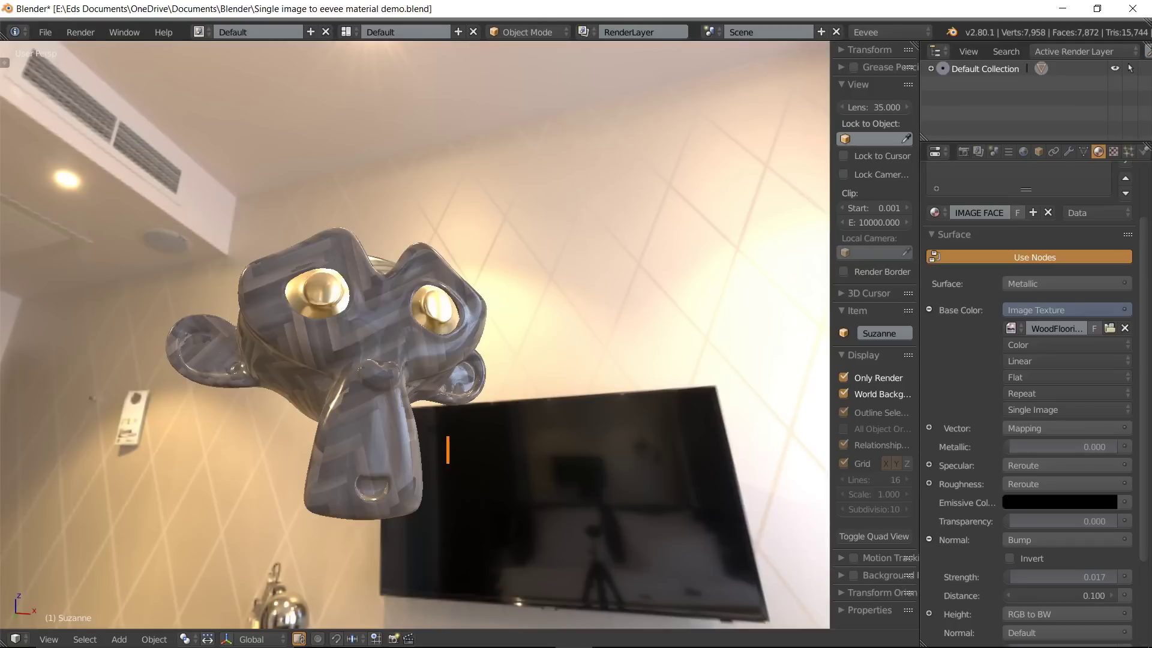
type("Much better")
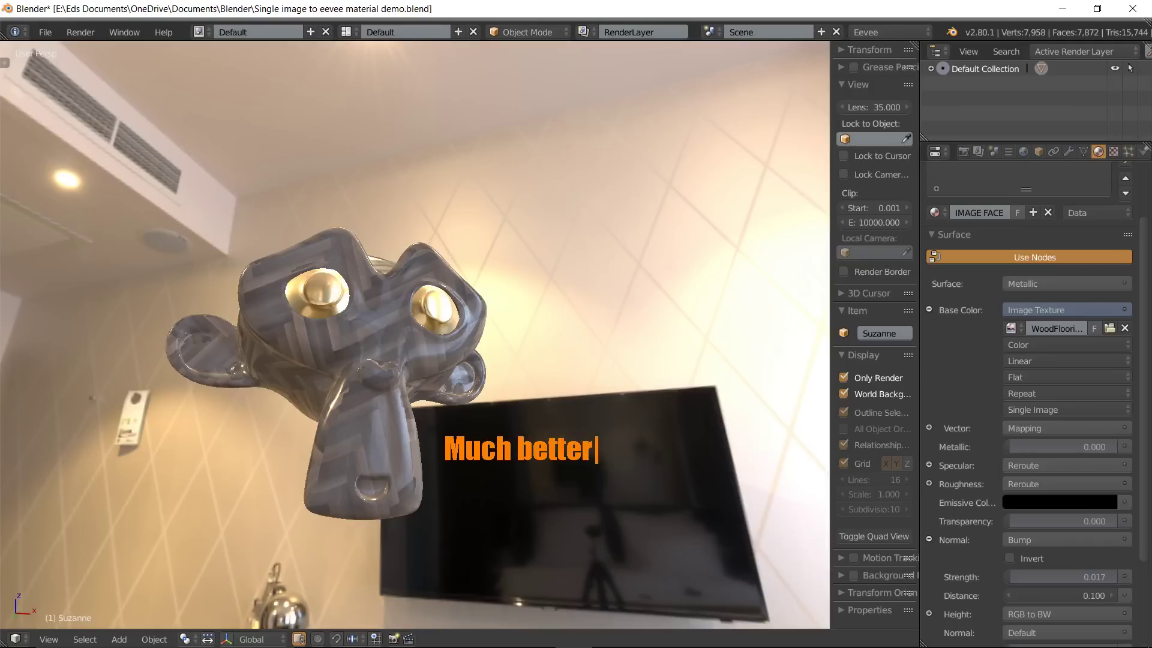
type(" image")
key("Return")
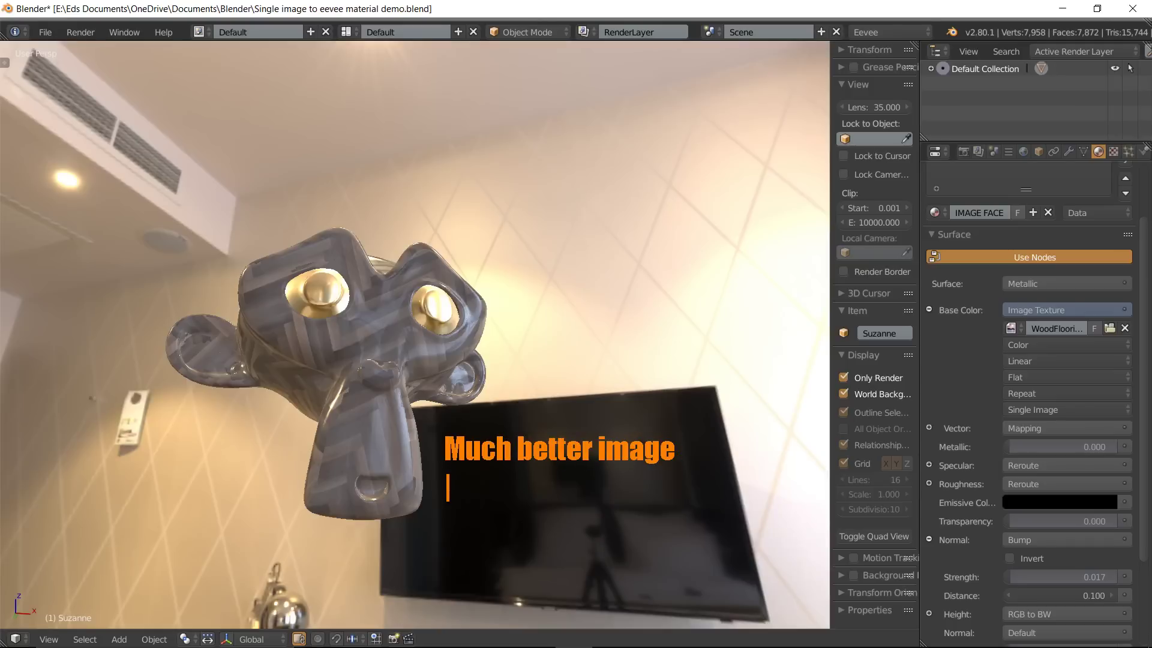
type("from a")
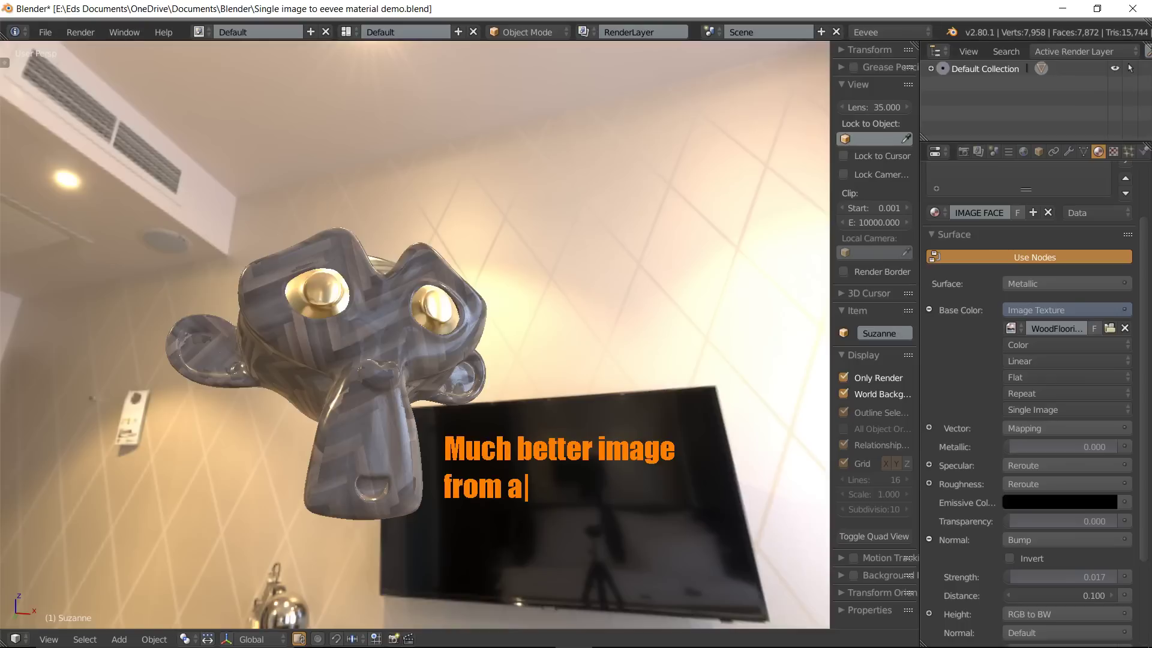
key("BackSpace")
type("Polii")
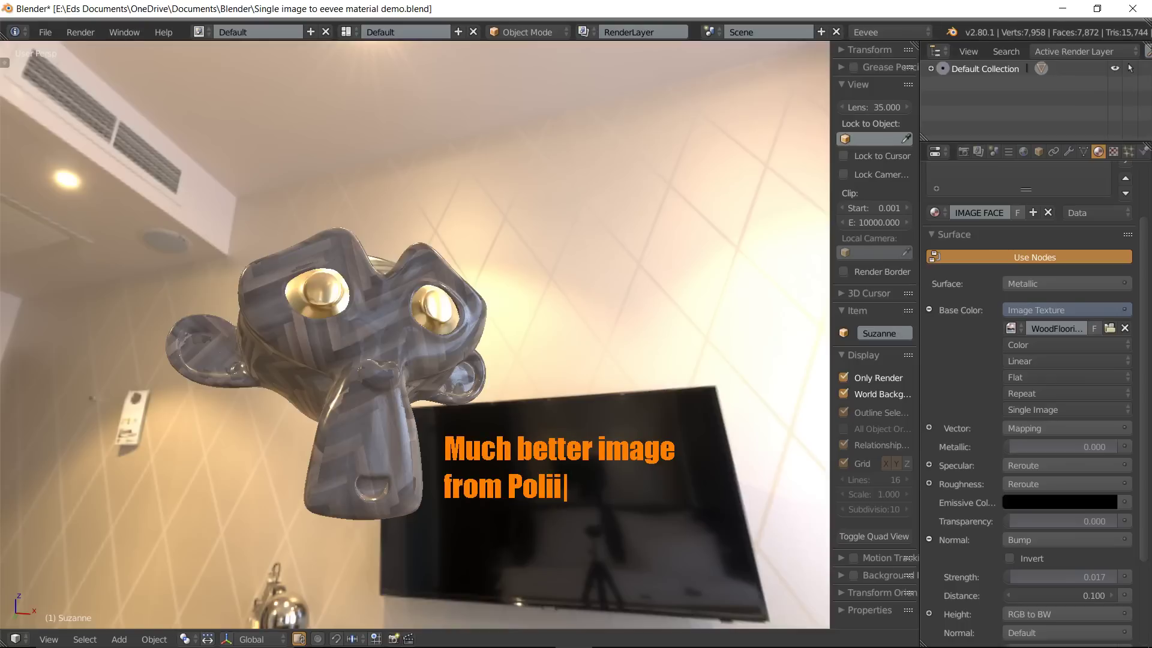
type("gon")
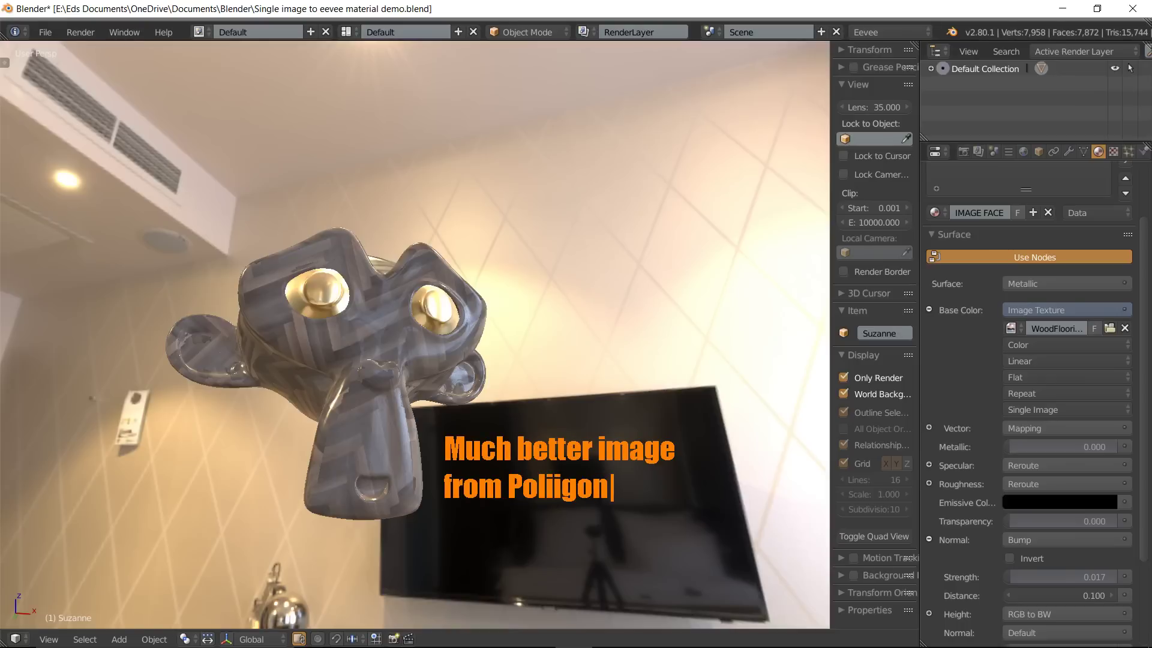
type("!")
key("Return")
type("Thanks ")
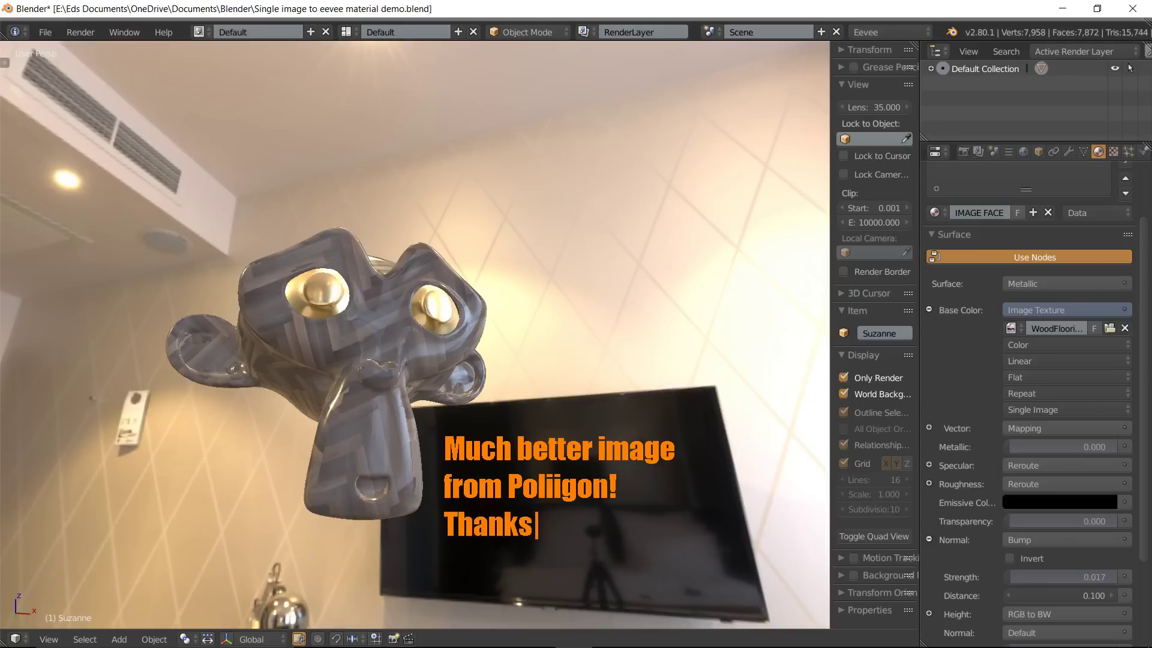
type("andrew")
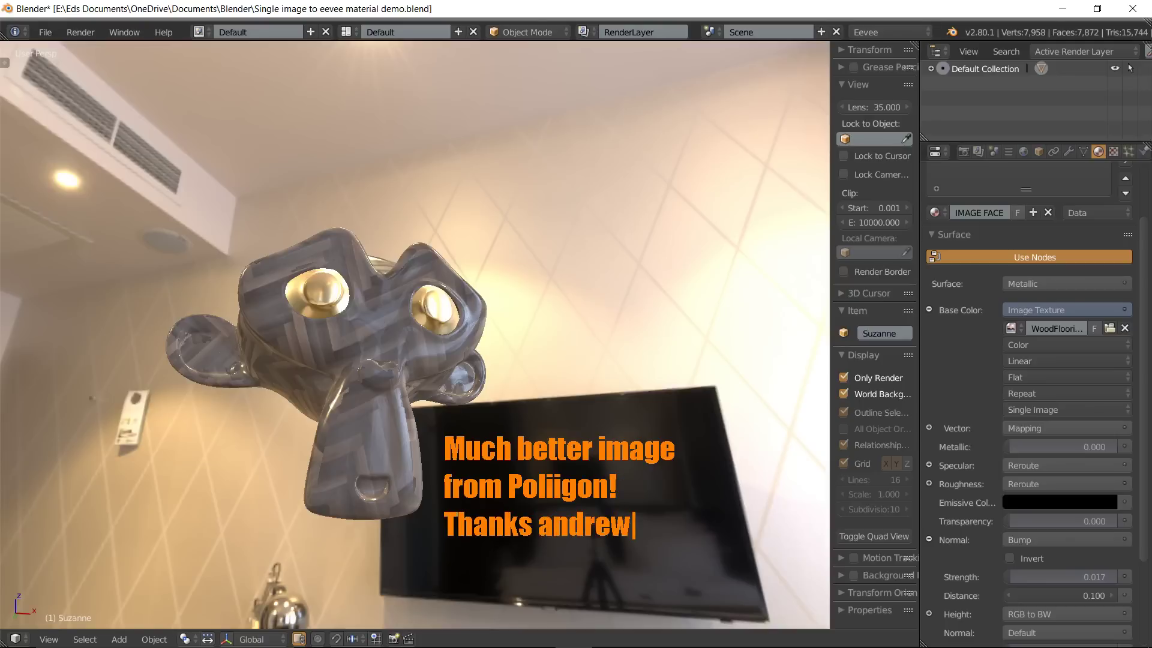
type(" :)")
key("Return")
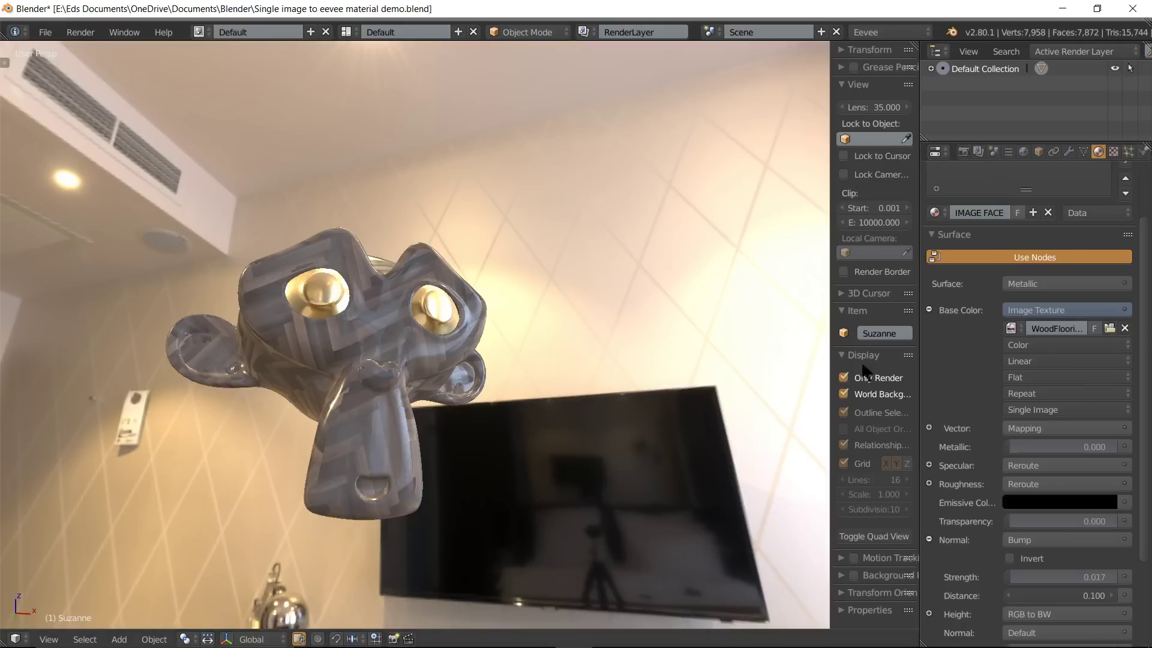
Swap the texture image to TilesOnyxOpaloBlack001_COL_3K.jpg
left_click(1014, 328)
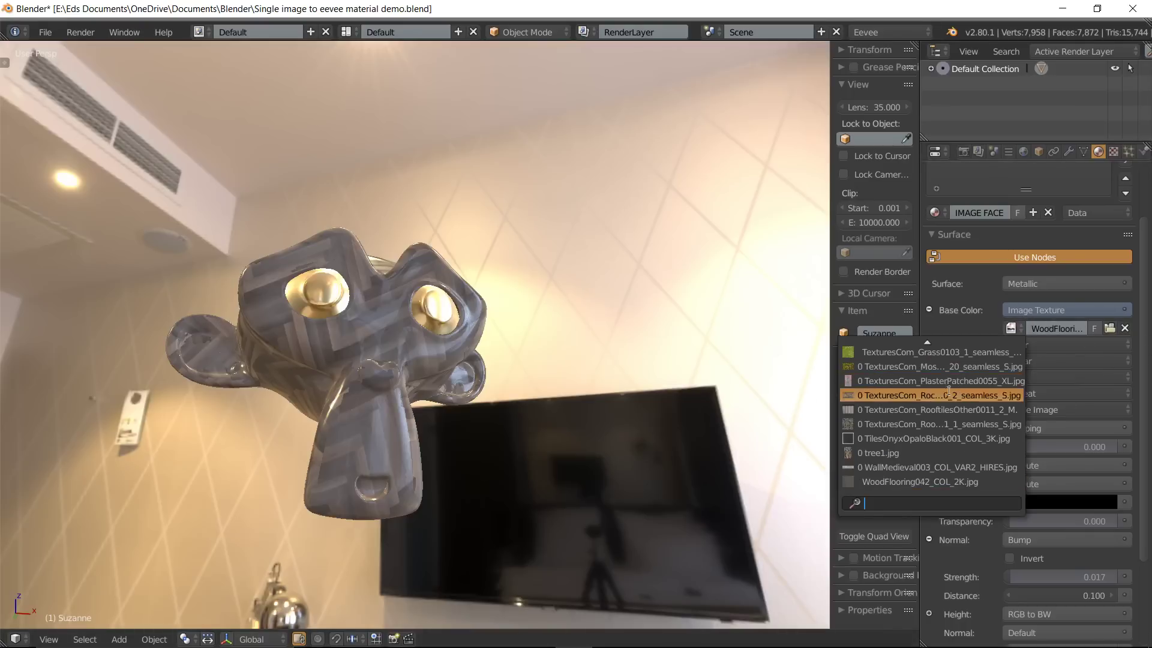
left_click(926, 438)
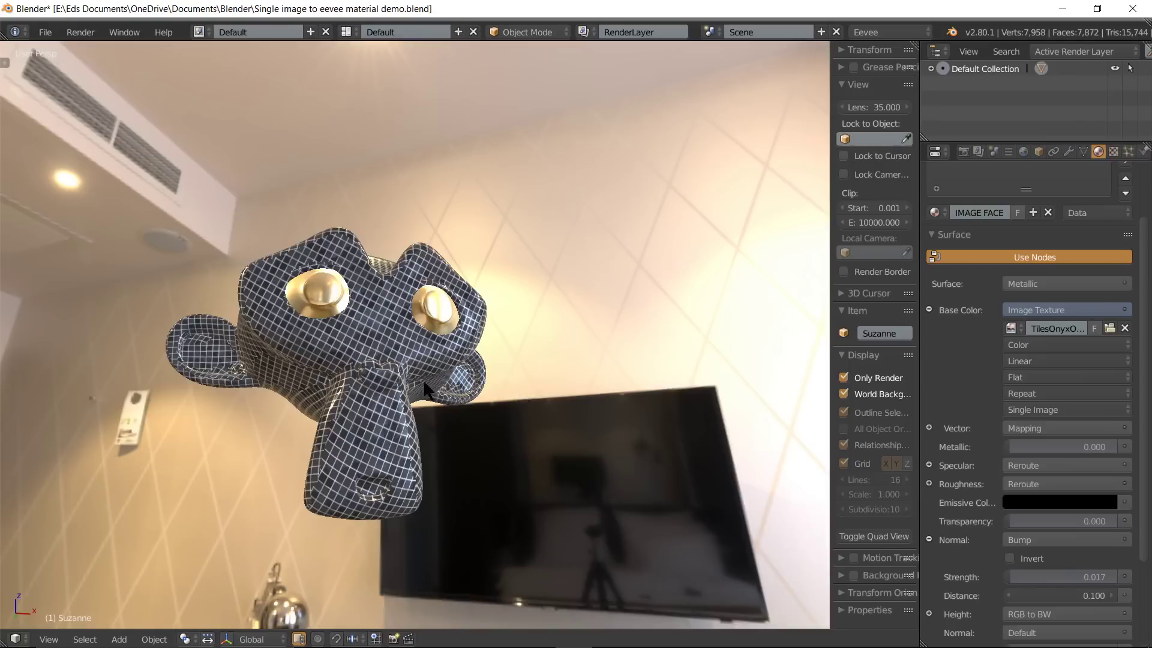
scroll(393, 347, "up", 2)
scroll(390, 345, "up", 3)
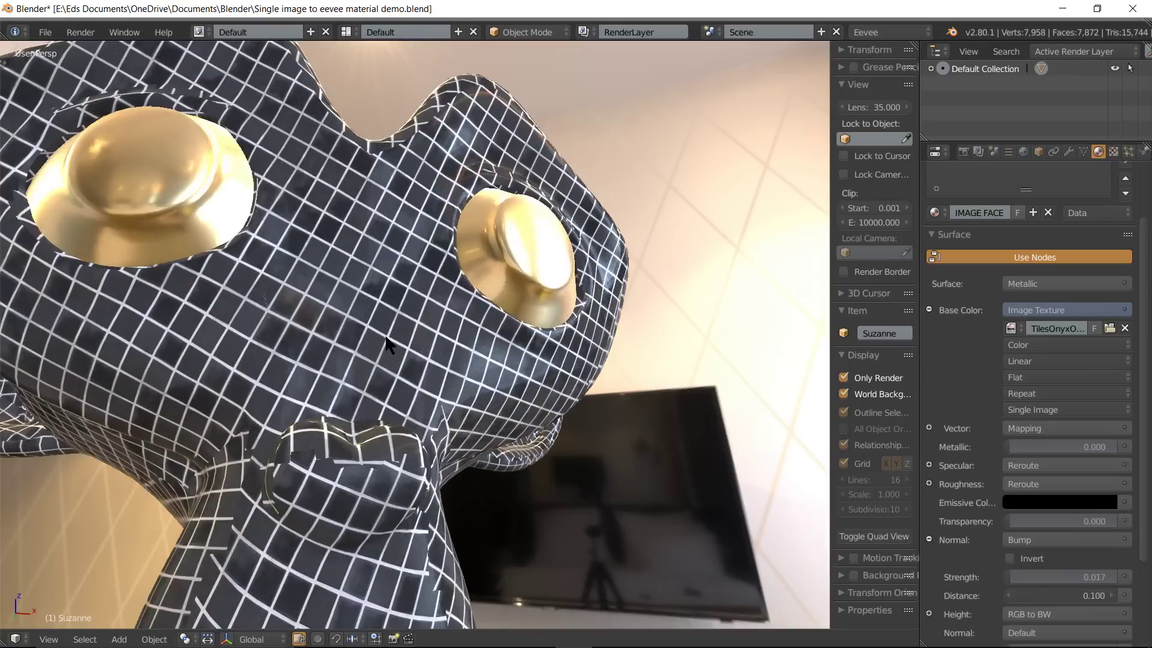
mouse_move(387, 345)
middle_mouse_down()
mouse_move(440, 360)
mouse_move(467, 401)
middle_mouse_up()
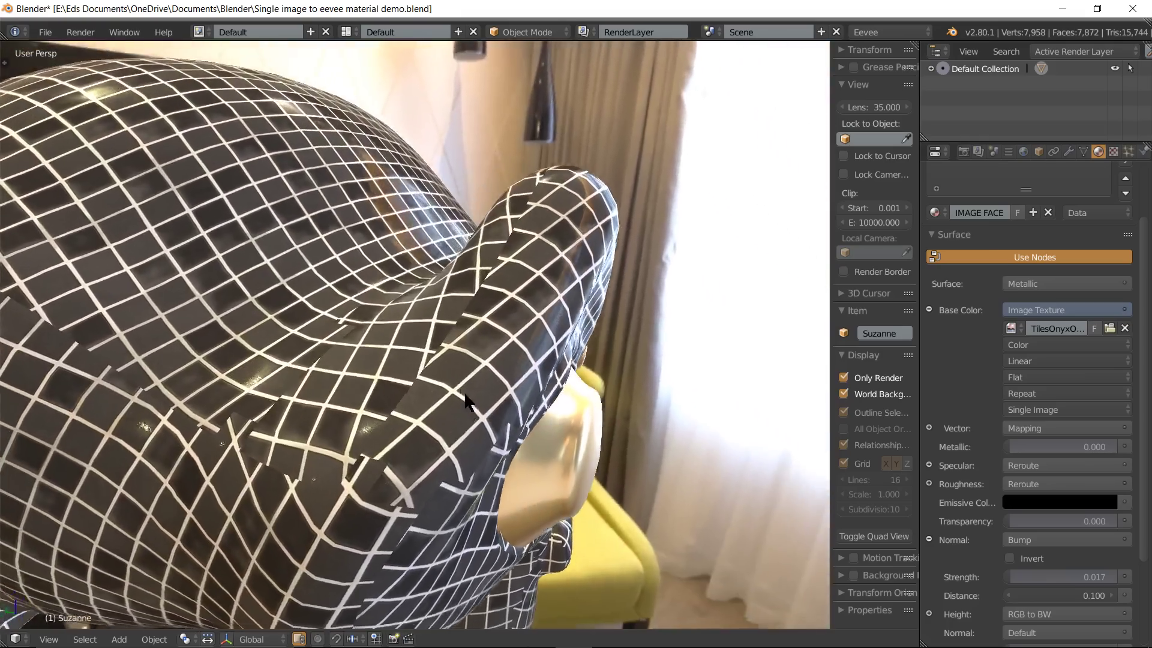
Raise the bump Strength to 0.776 for deep grout relief
scroll(473, 398, "up", 2)
scroll(414, 249, "up", 2)
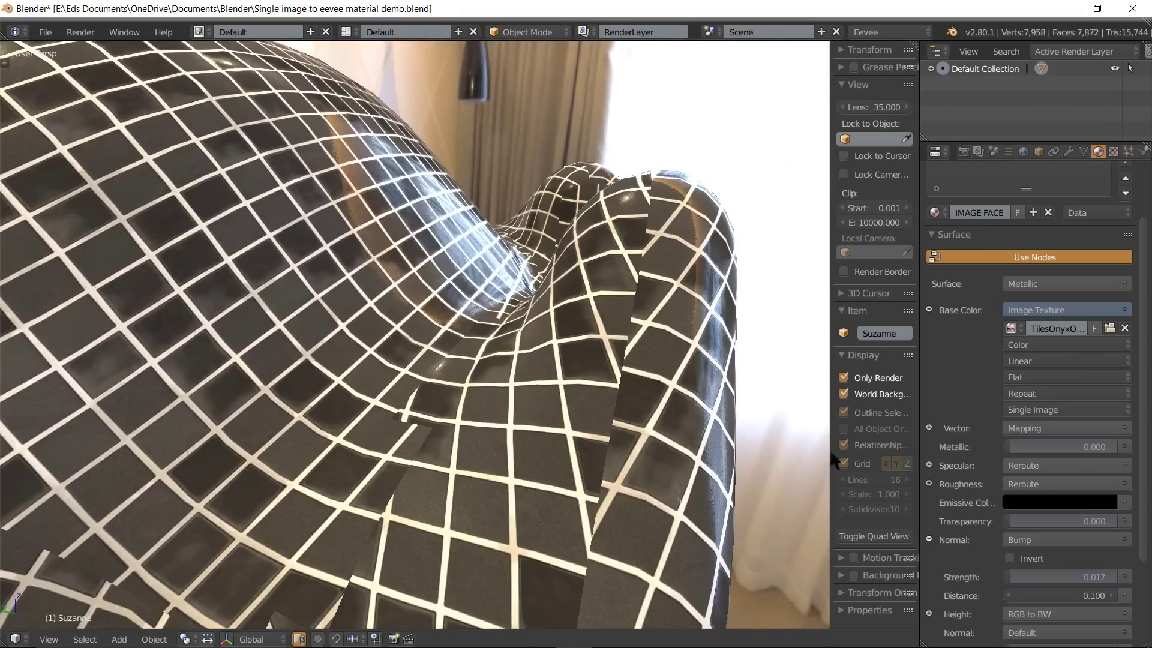
left_click_drag(1013, 574, 1085, 577)
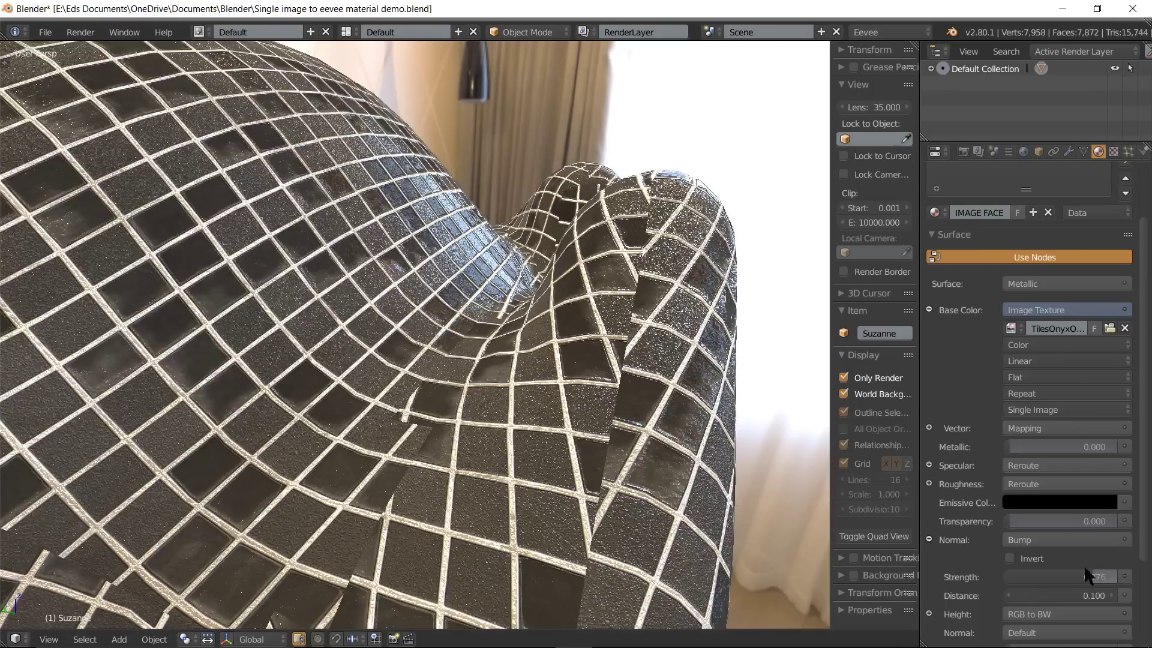
scroll(475, 382, "up", 2)
scroll(475, 382, "up", 1)
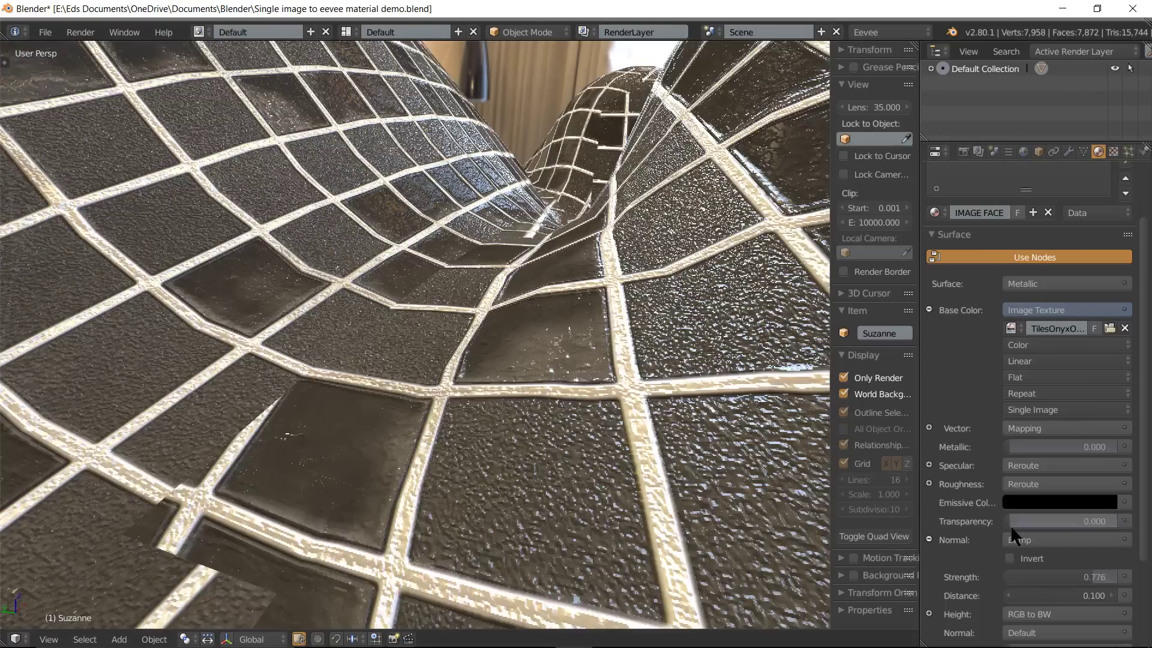
Turn on bump Invert and ease the Strength down to 0.444
left_click(1010, 558)
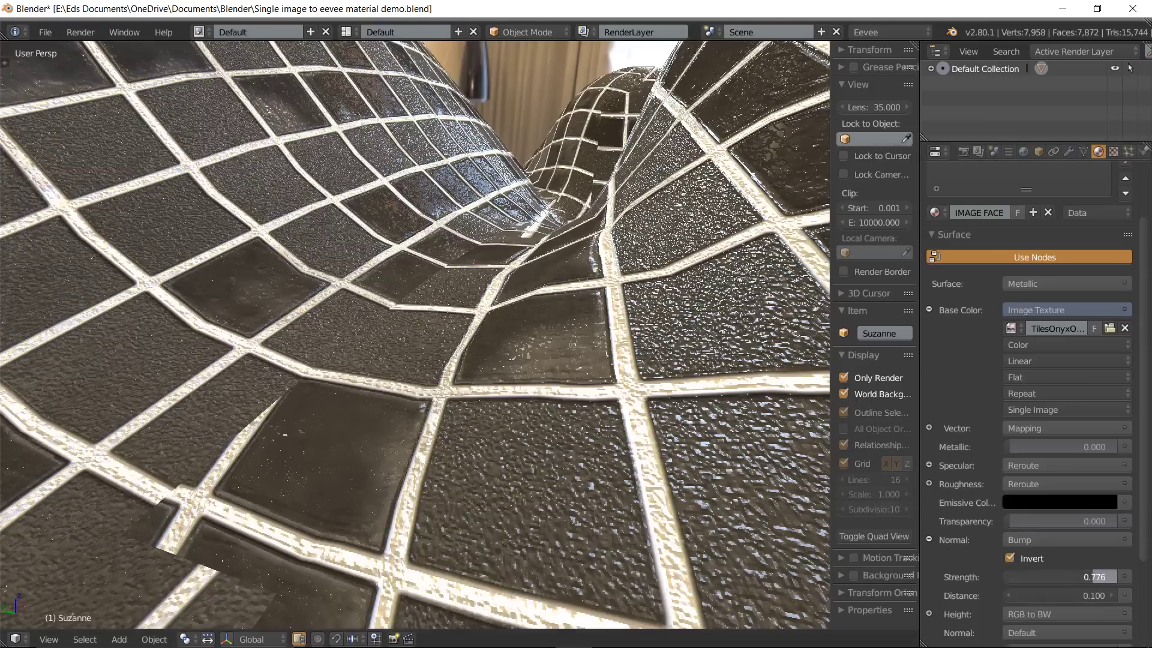
mouse_move(1093, 577)
left_mouse_down()
mouse_move(1014, 576)
mouse_move(1057, 576)
left_mouse_up()
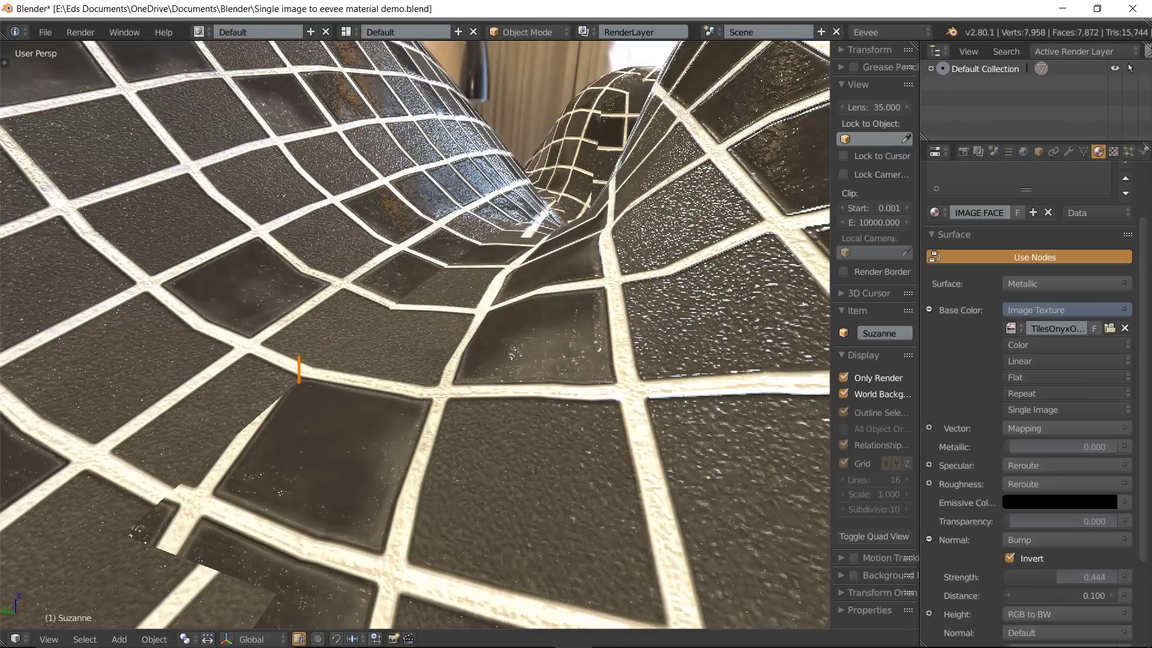
type("I ")
type("use this ")
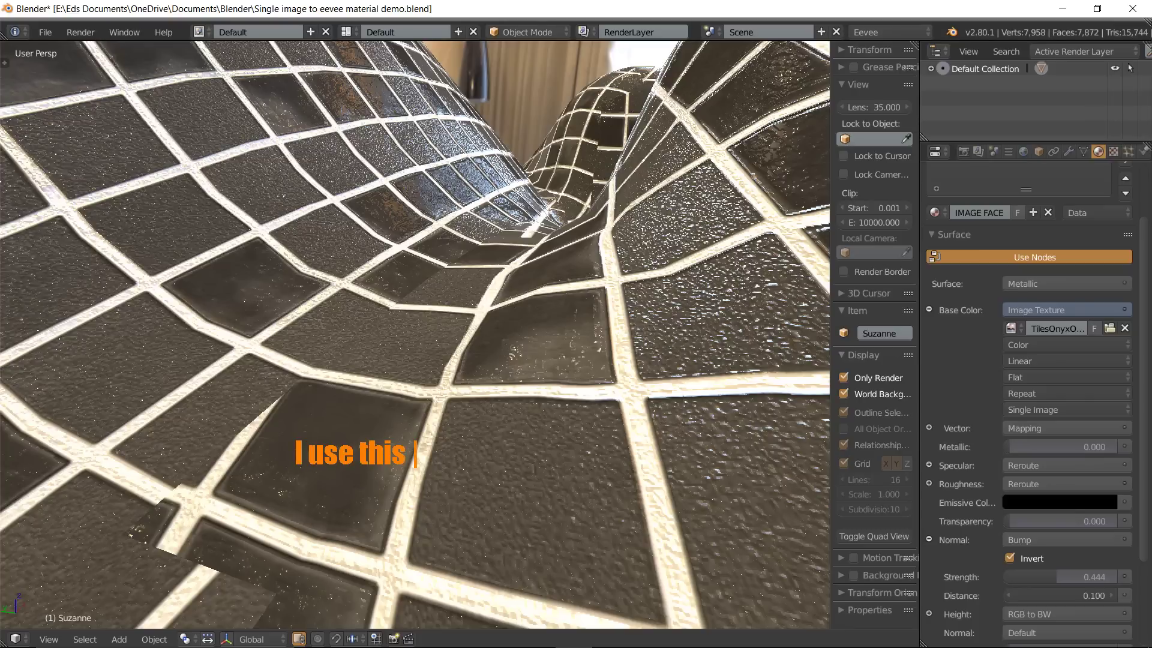
type("to control the ")
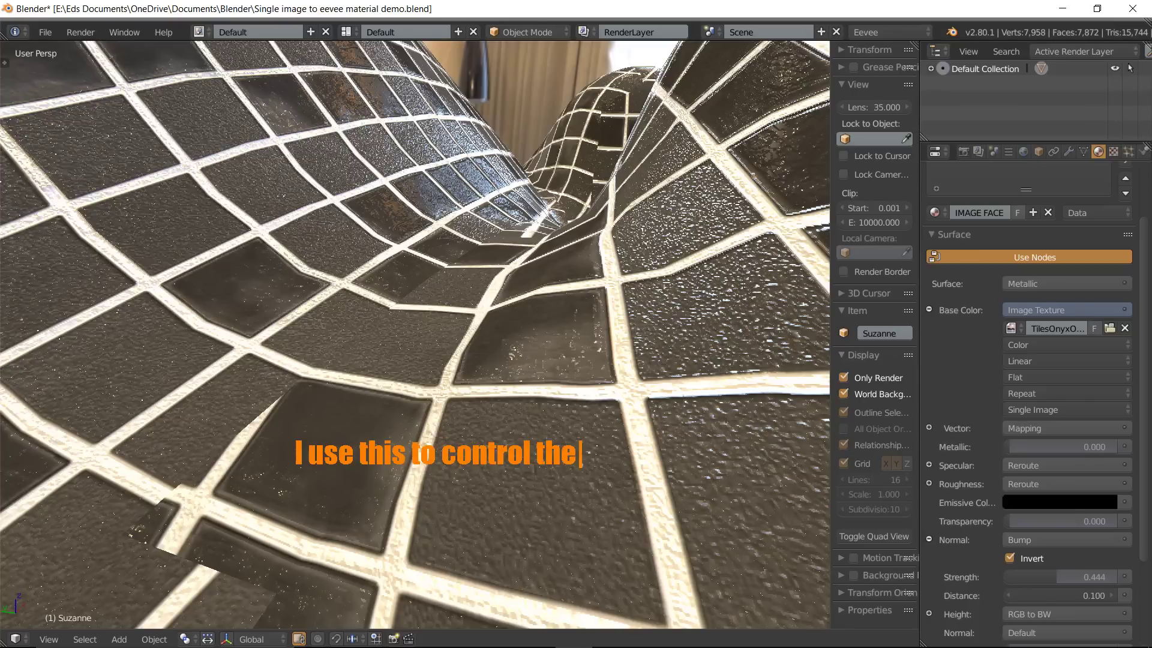
type("e")
key("BackSpace")
type("amount ")
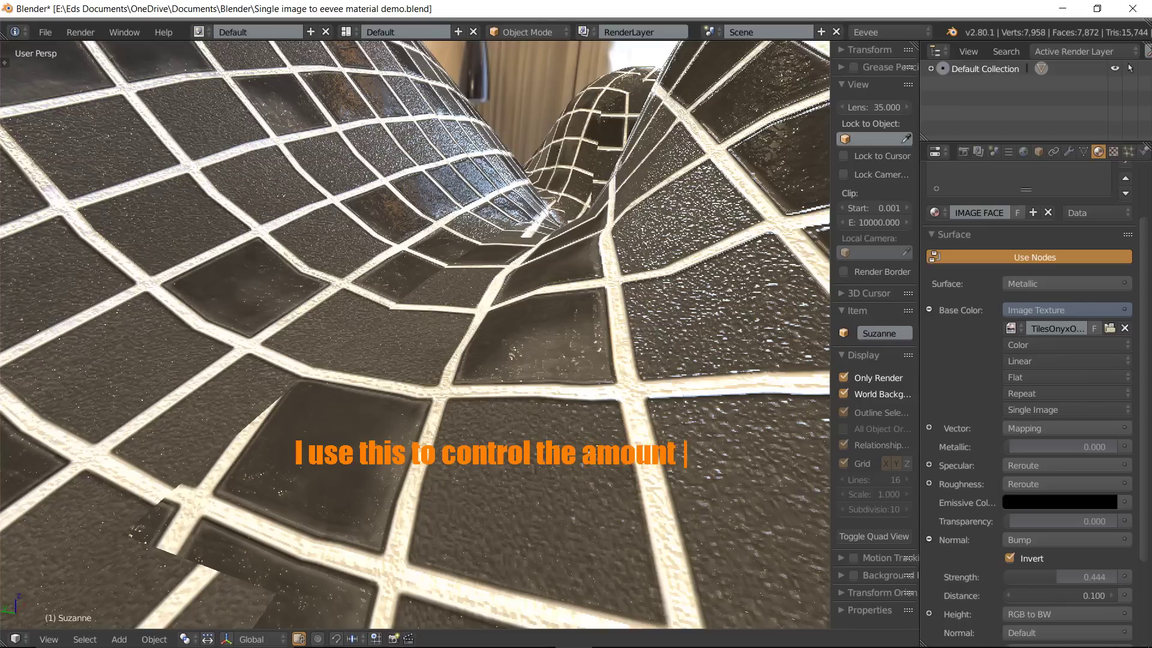
type("of normal")
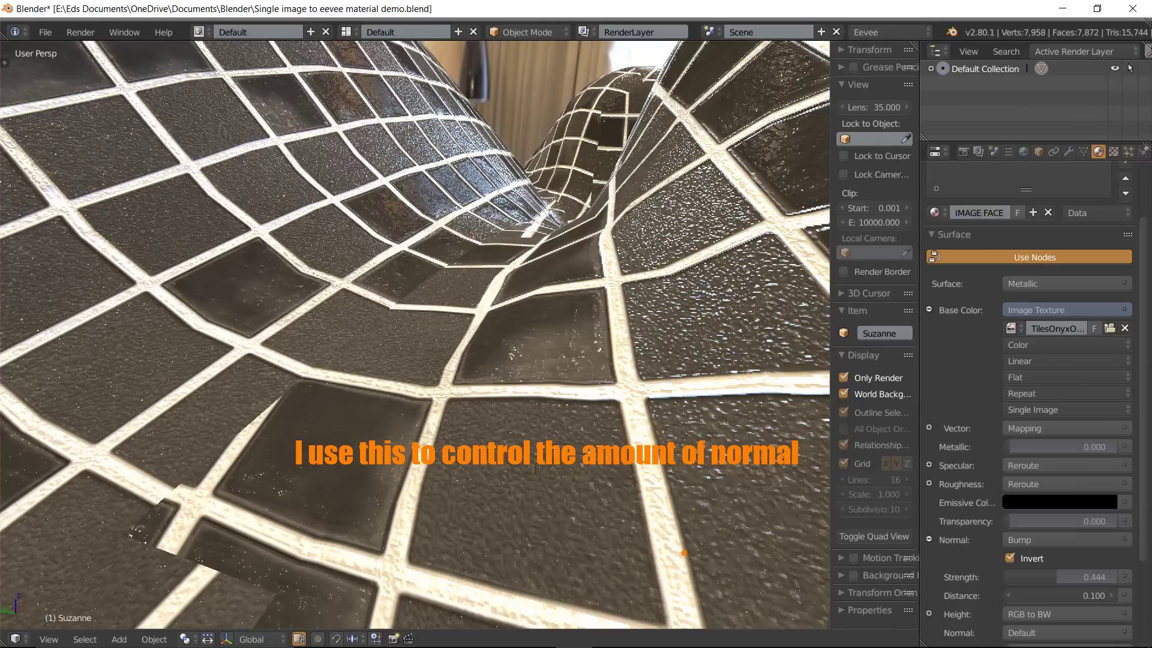
left_click_drag(589, 490, 604, 515)
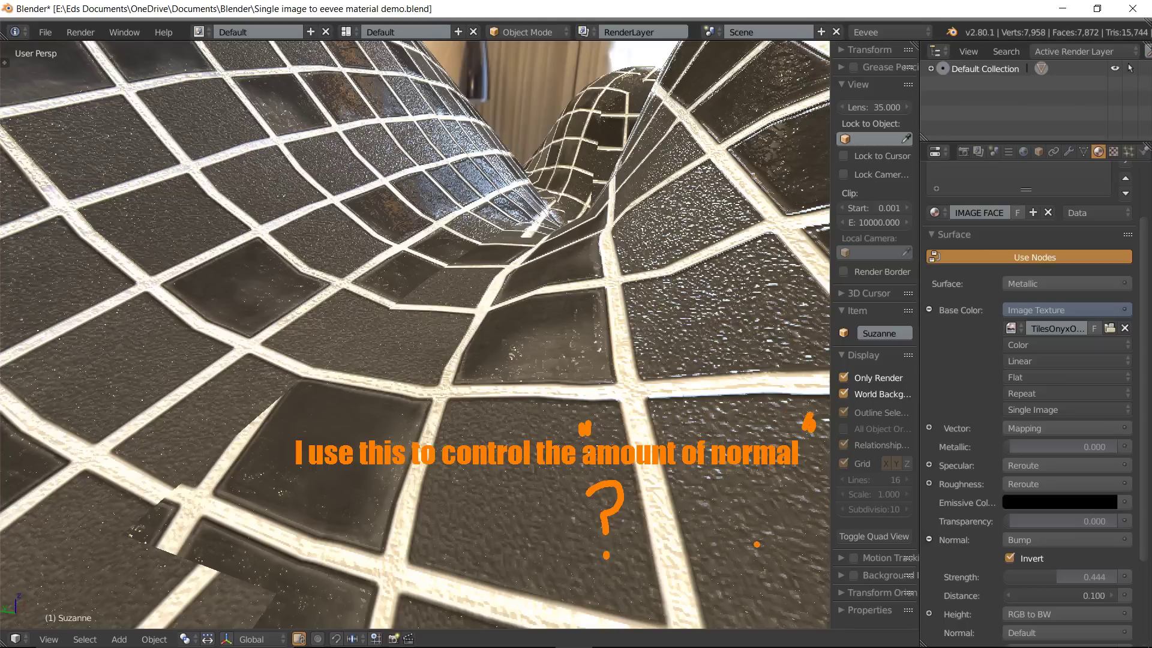
left_click_drag(767, 544, 972, 576)
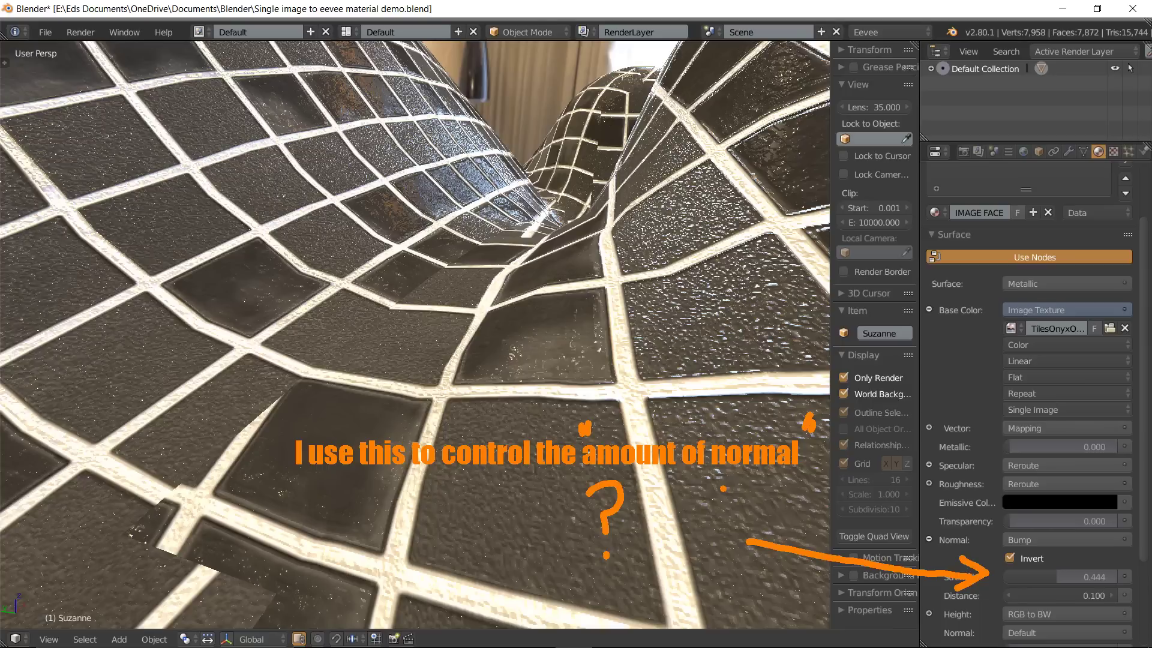
key("Escape")
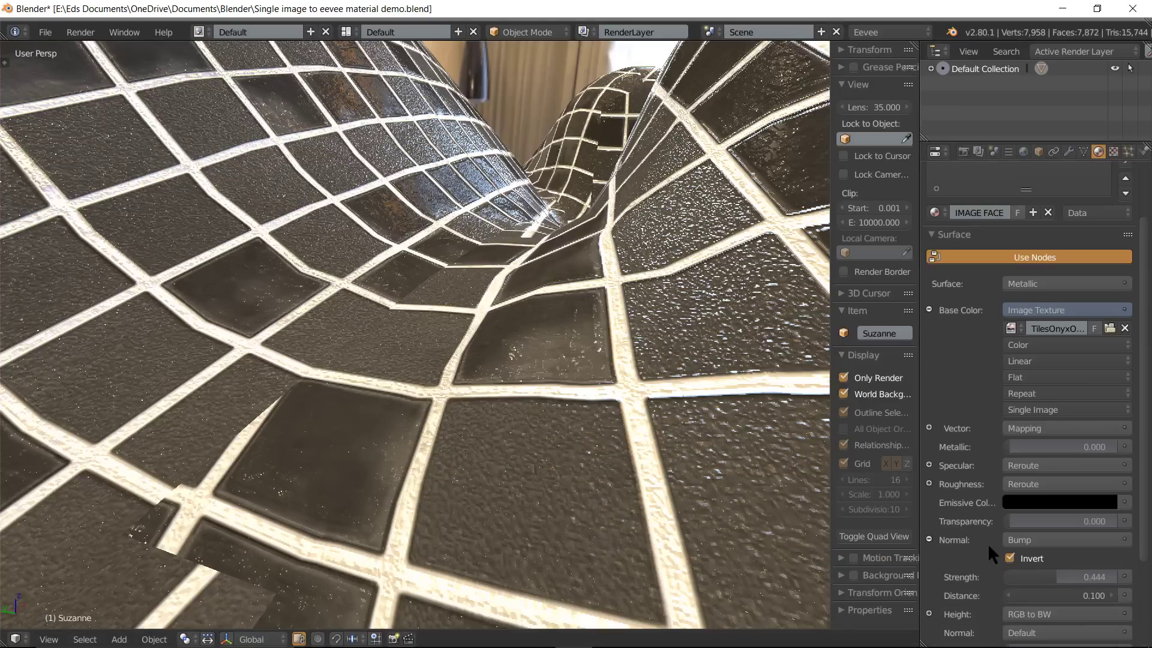
left_click_drag(987, 543, 1037, 574)
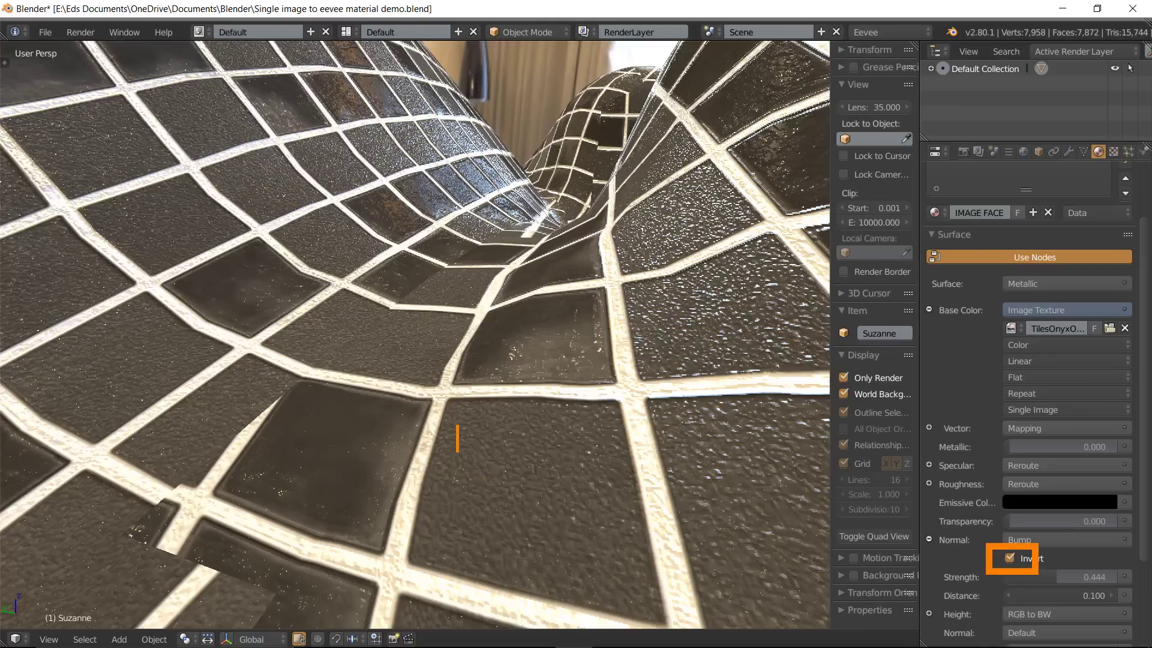
type("Sometimes ")
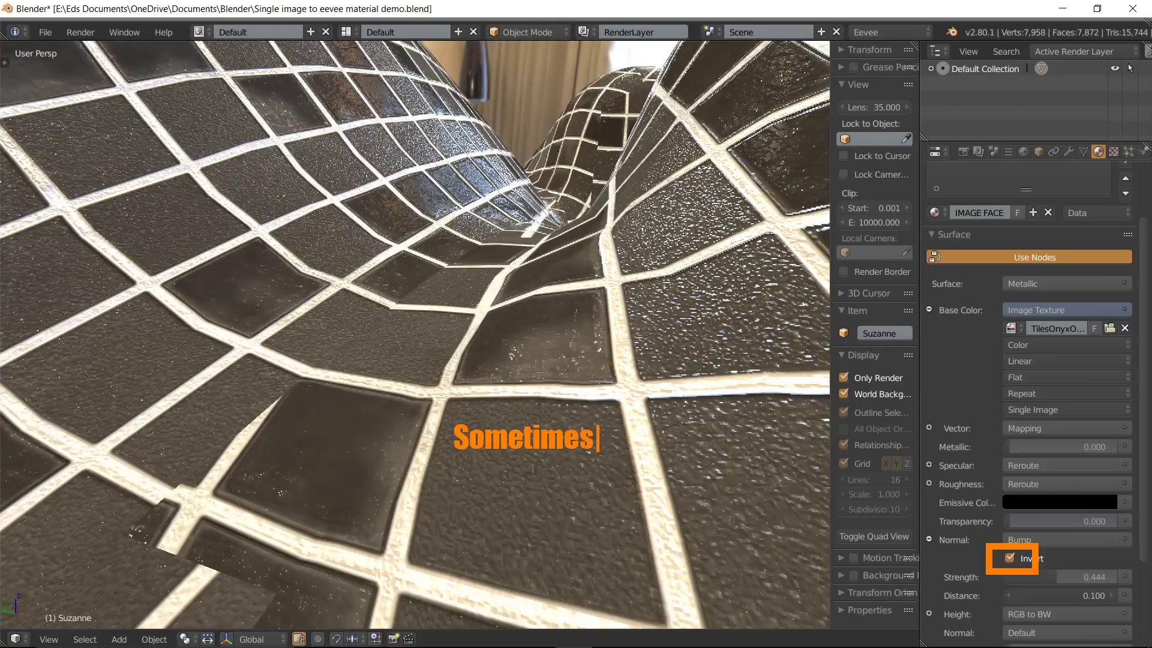
type("need to ")
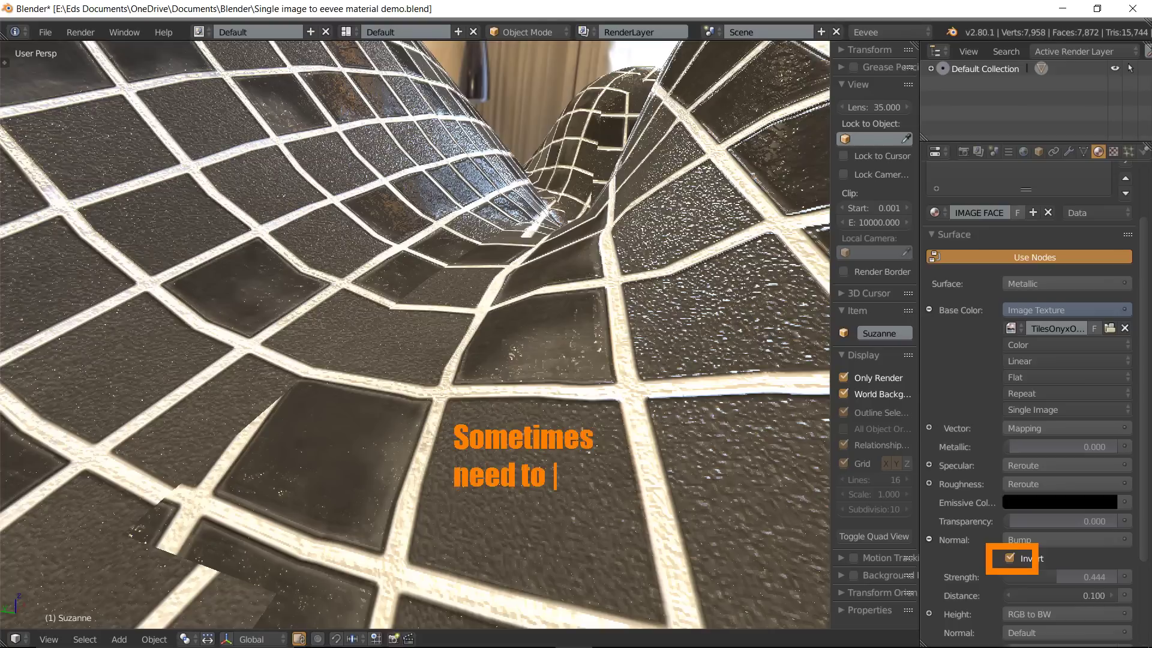
type("inver")
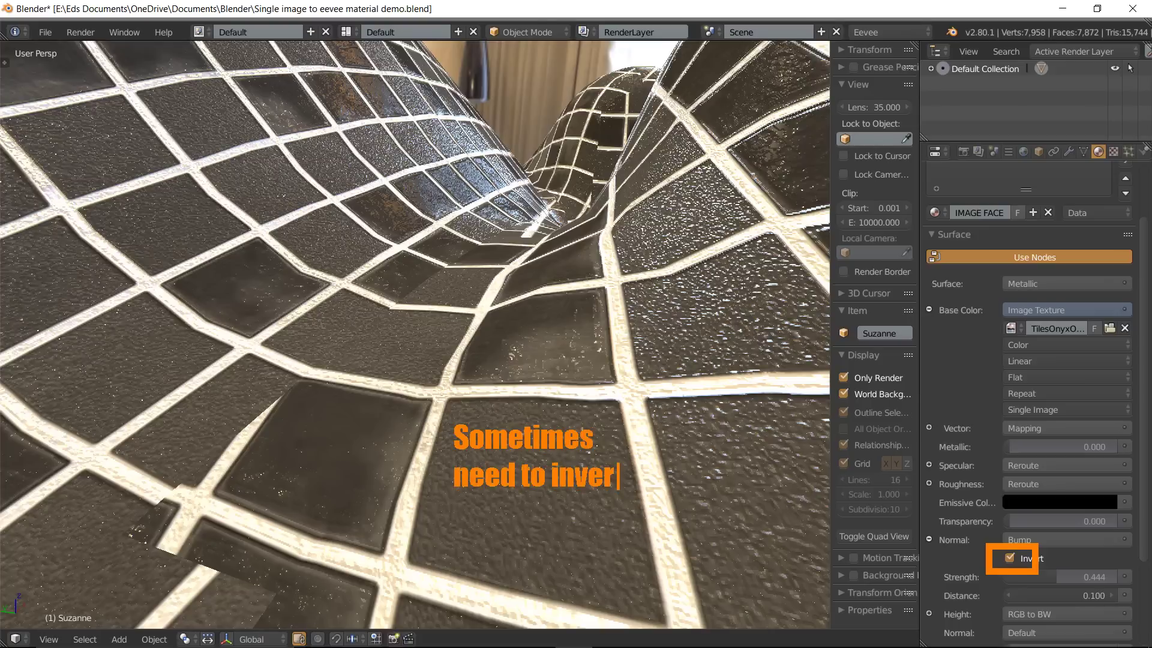
type("t")
key("Return")
type("Da")
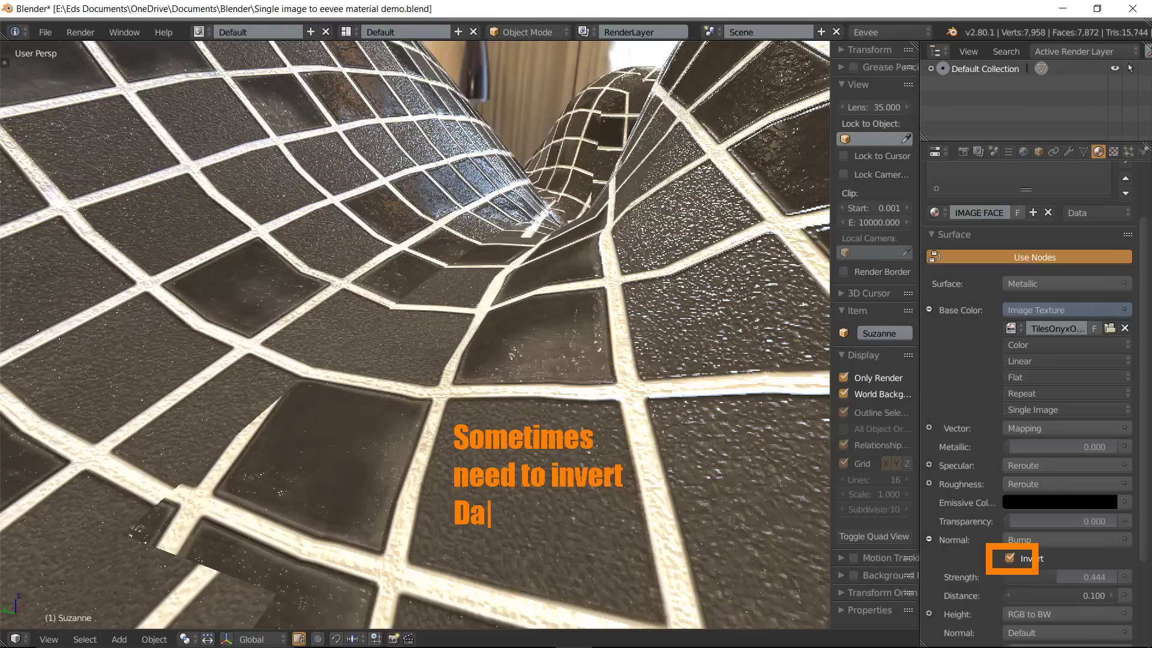
type("rk i")
type("s high")
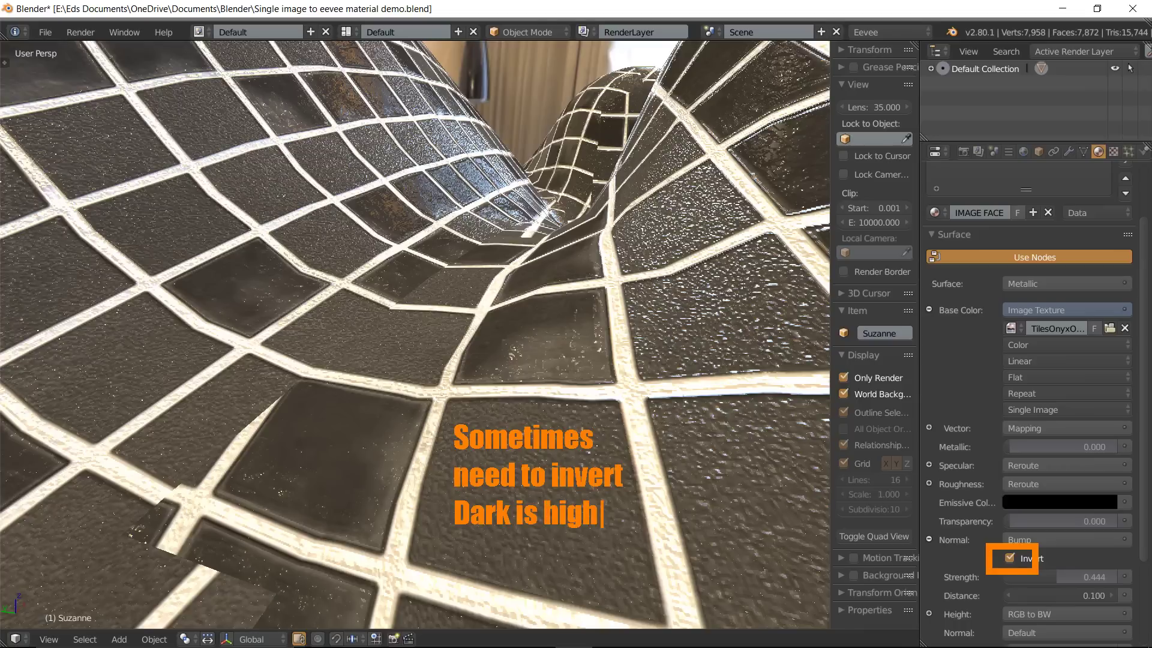
key("Return")
type("wih")
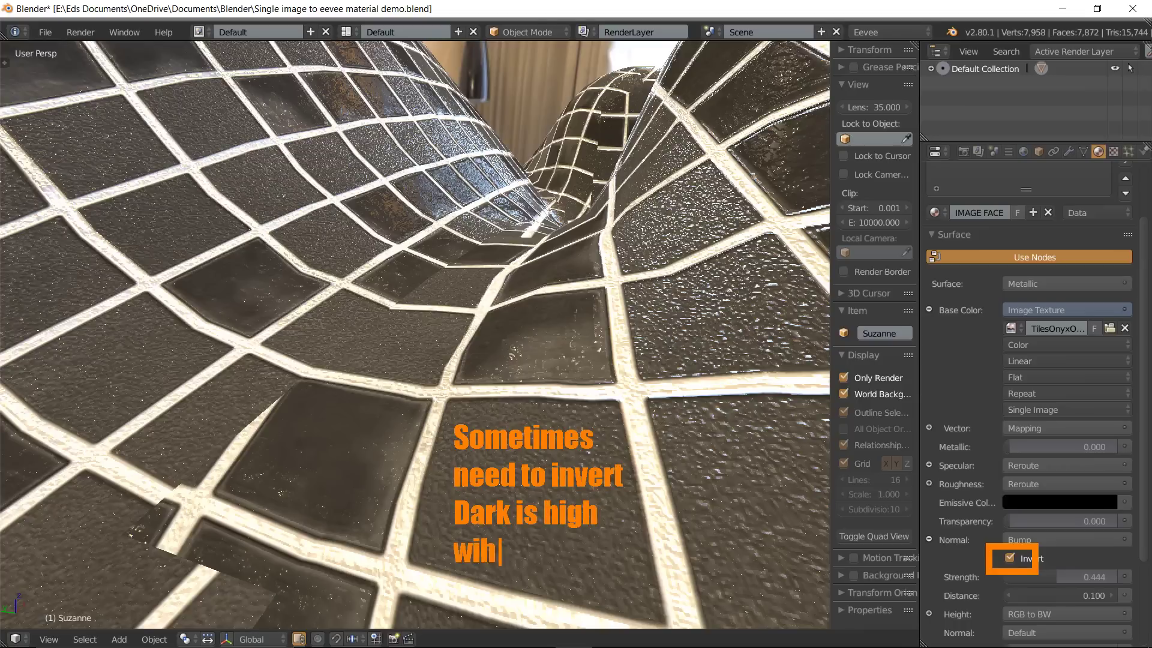
type("ite")
key("BackSpace")
key("BackSpace")
key("BackSpace")
key("BackSpace")
key("BackSpace")
type("hite is low")
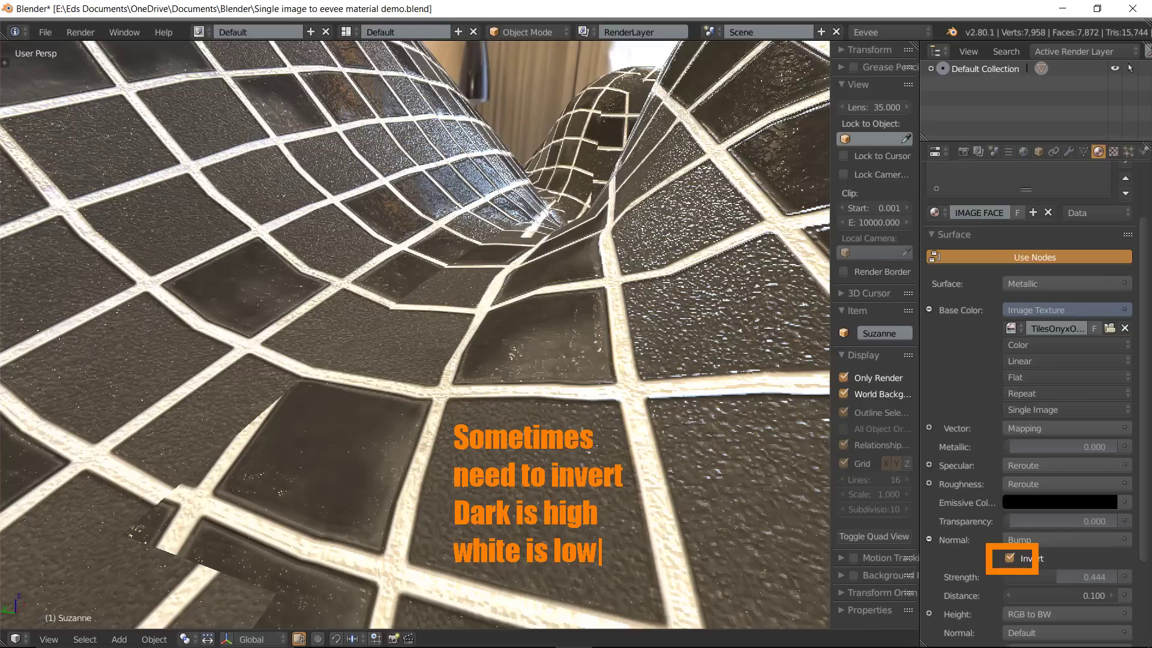
key("Return")
type("in t")
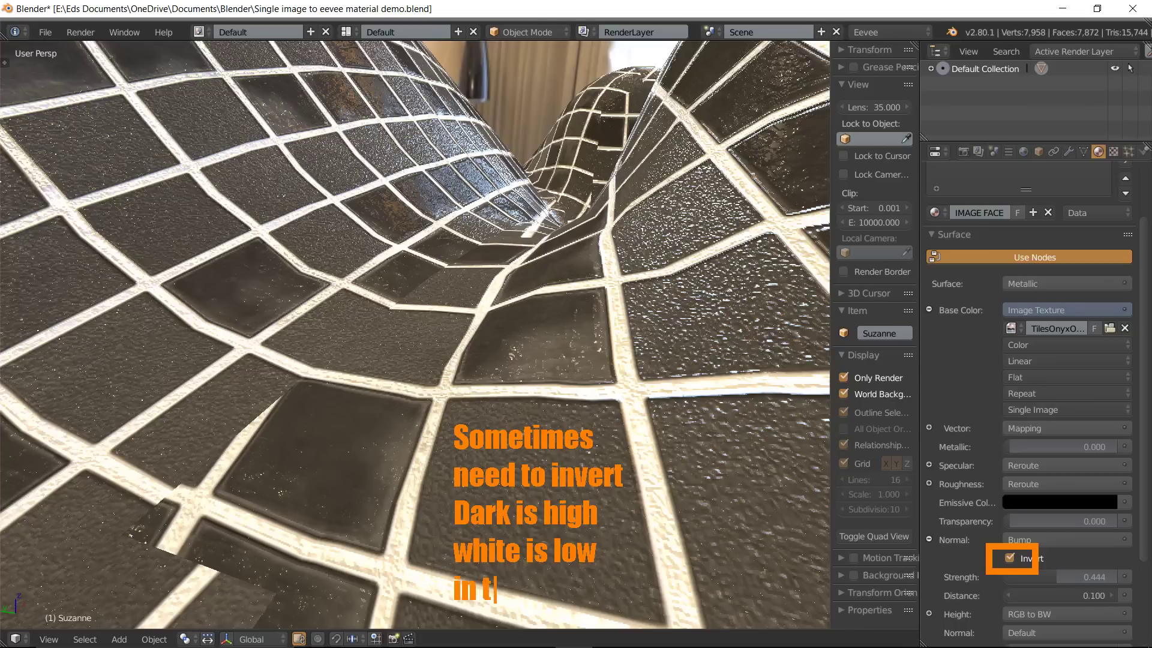
key("BackSpace")
type("THIS ")
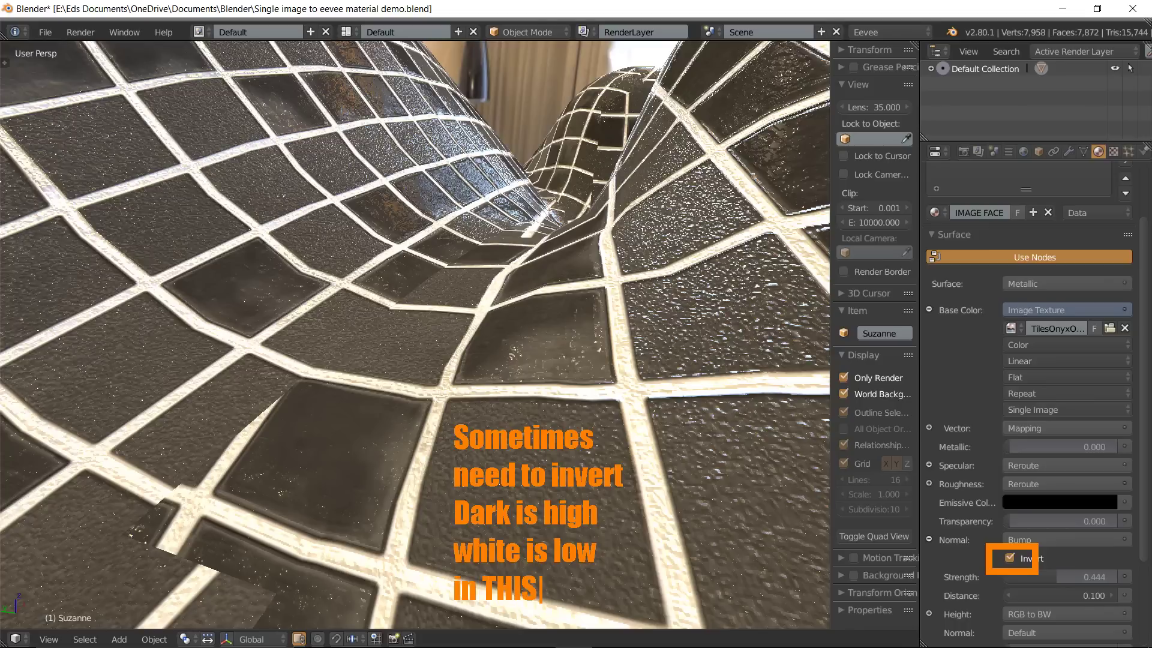
type("image")
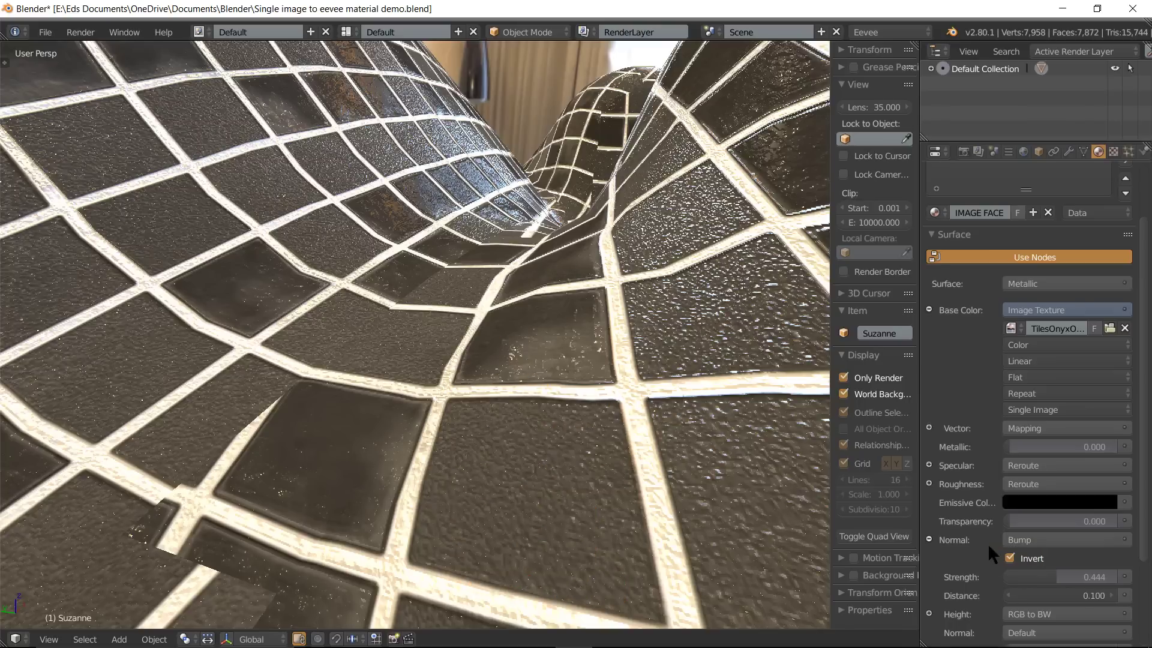
Compare bump Invert off and on at strength 1.000, then keep Invert and drop Strength to 0.053
left_click(1009, 556)
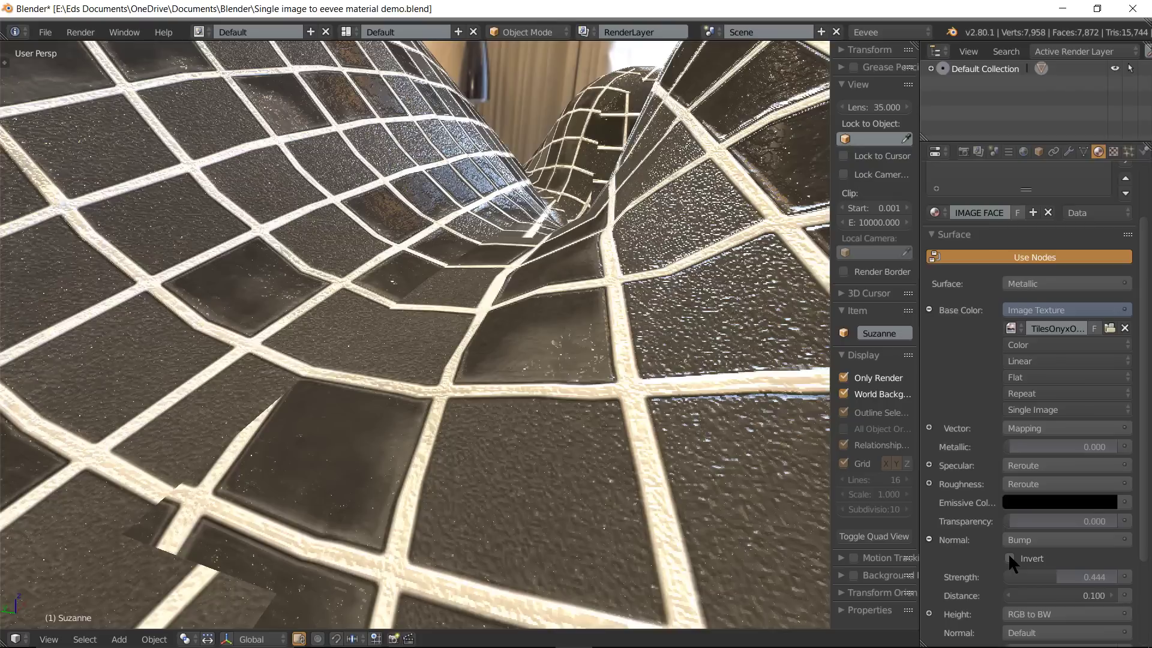
left_click(1009, 556)
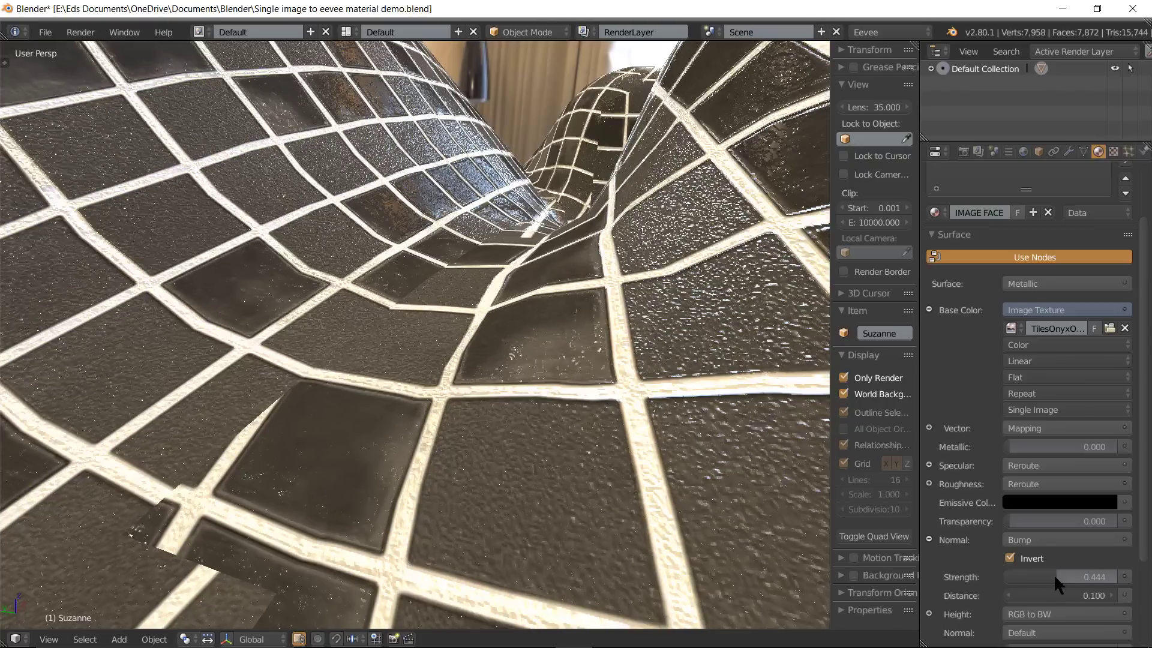
left_click_drag(1052, 577, 1115, 576)
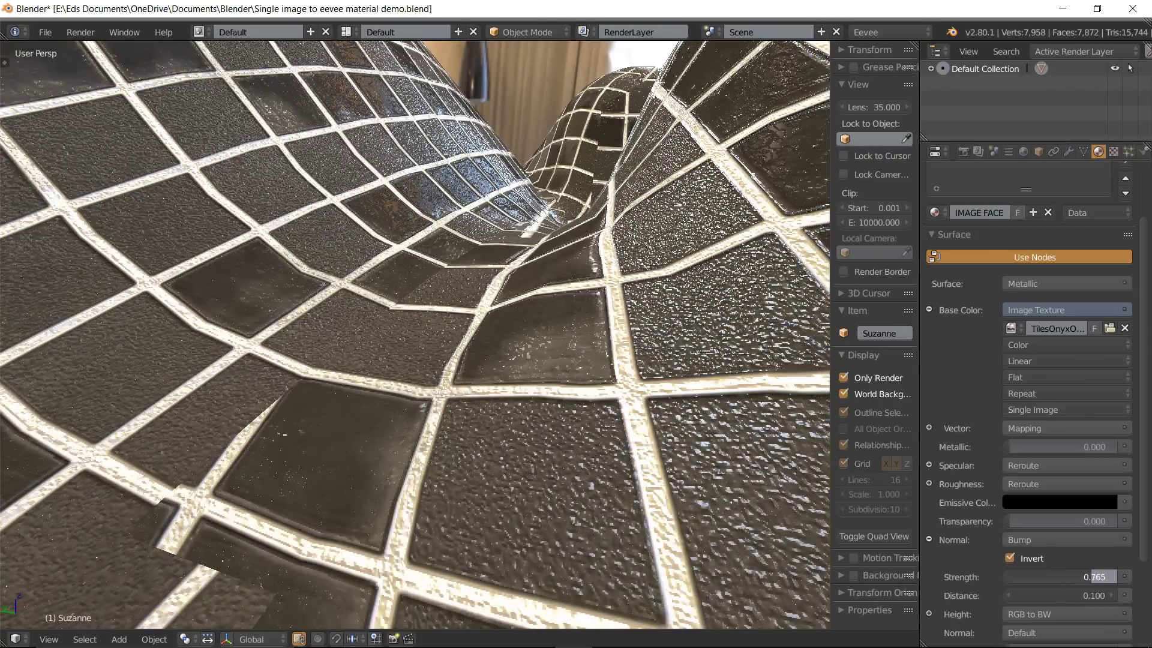
left_click(1009, 557)
left_click(1007, 556)
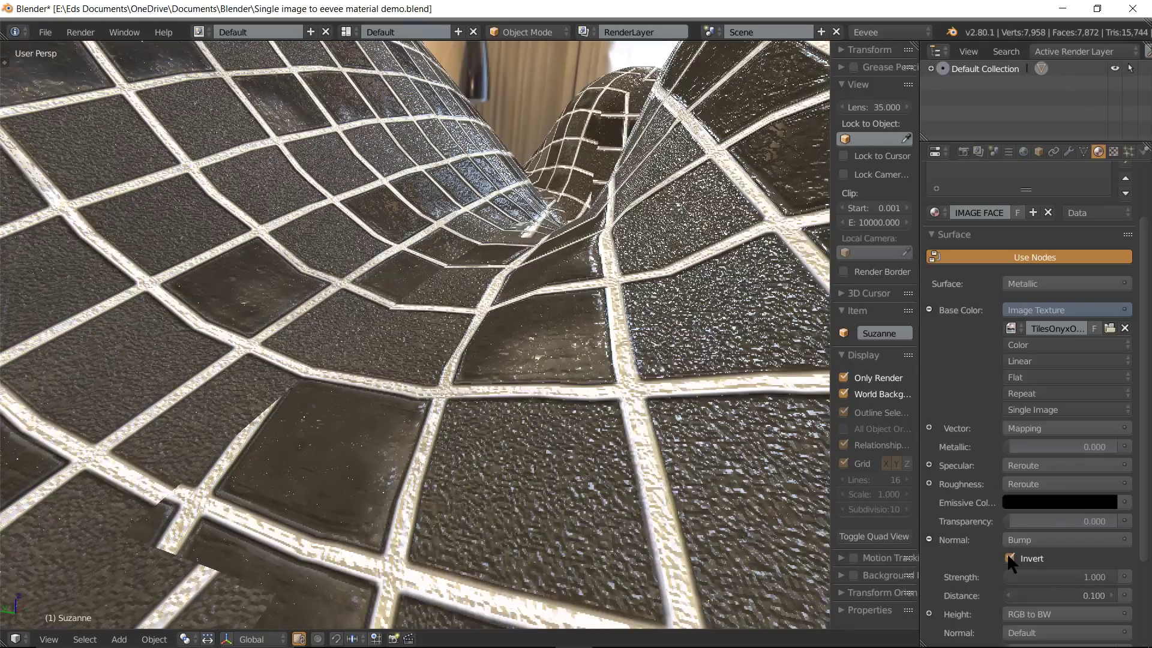
left_click_drag(1098, 576, 1021, 576)
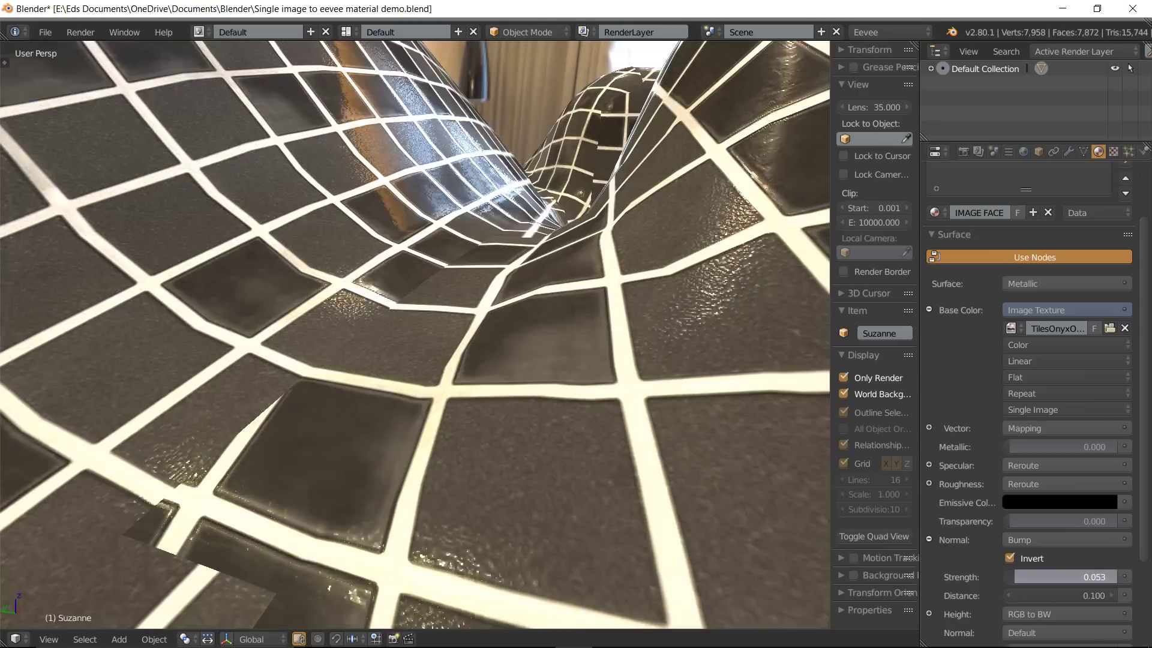
Orbit and zoom around Suzanne to inspect the subtle 0.075 tile relief, including from below
scroll(526, 309, "down", 2)
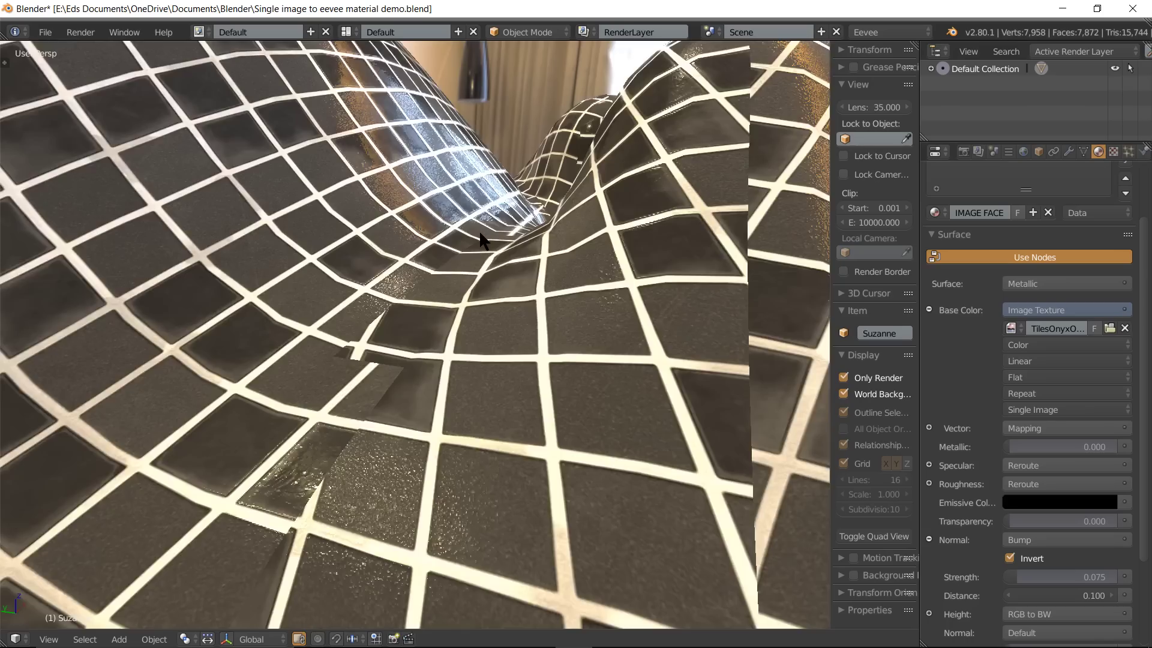
scroll(525, 309, "down", 4)
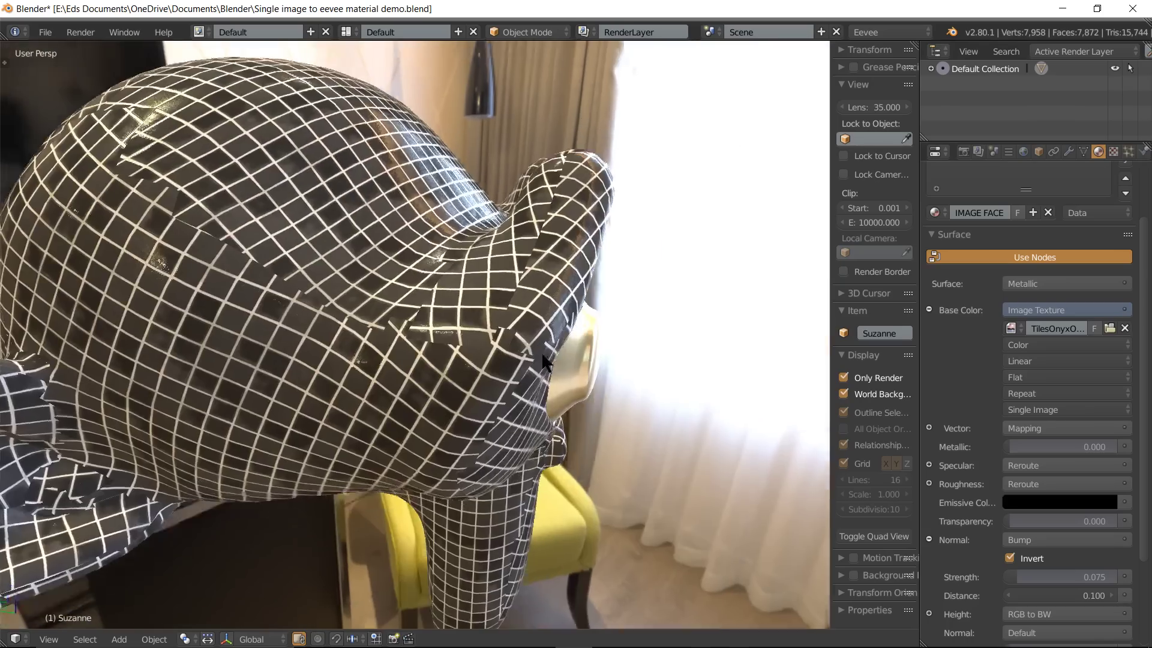
mouse_move(543, 362)
middle_mouse_down()
mouse_move(496, 287)
mouse_move(524, 347)
middle_mouse_up()
scroll(495, 287, "up", 3)
scroll(495, 287, "up", 2)
scroll(525, 348, "down", 2)
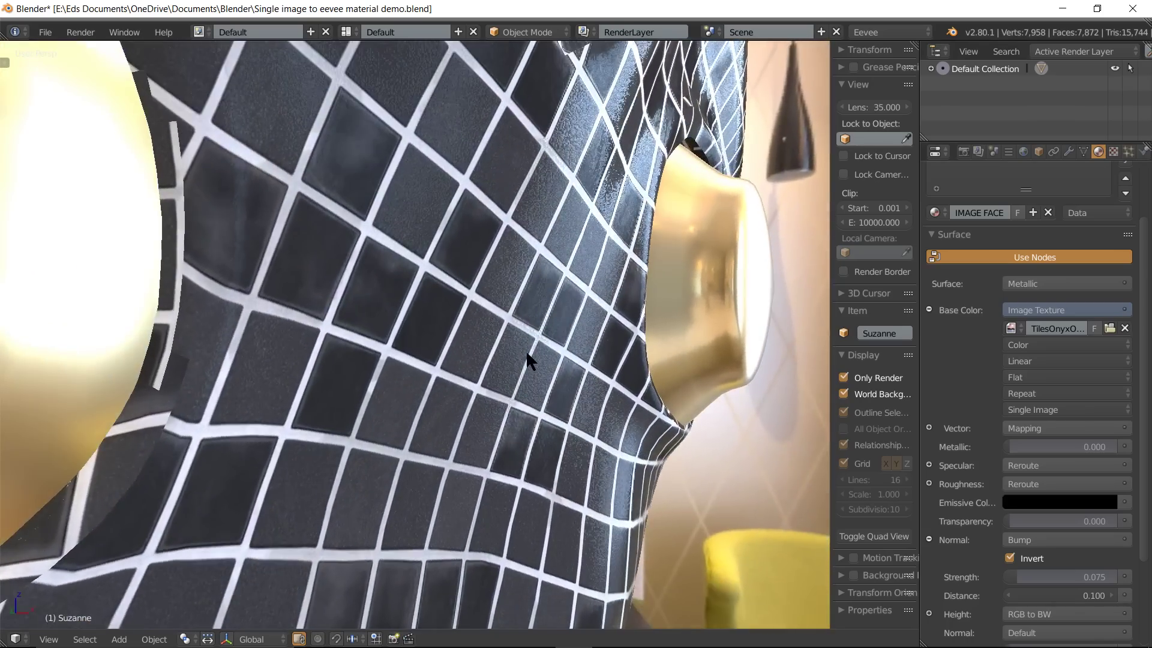
scroll(485, 308, "down", 2)
scroll(484, 318, "down", 3)
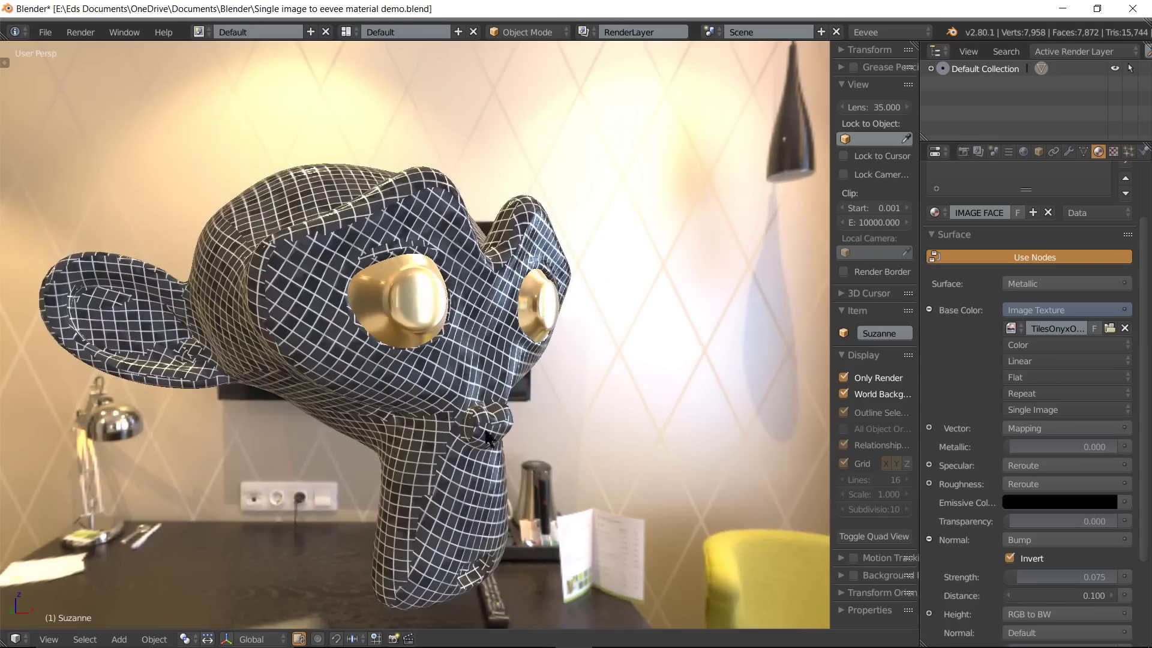
mouse_move(502, 504)
middle_mouse_down()
mouse_move(419, 385)
mouse_move(426, 377)
mouse_move(426, 387)
middle_mouse_up()
scroll(396, 387, "up", 4)
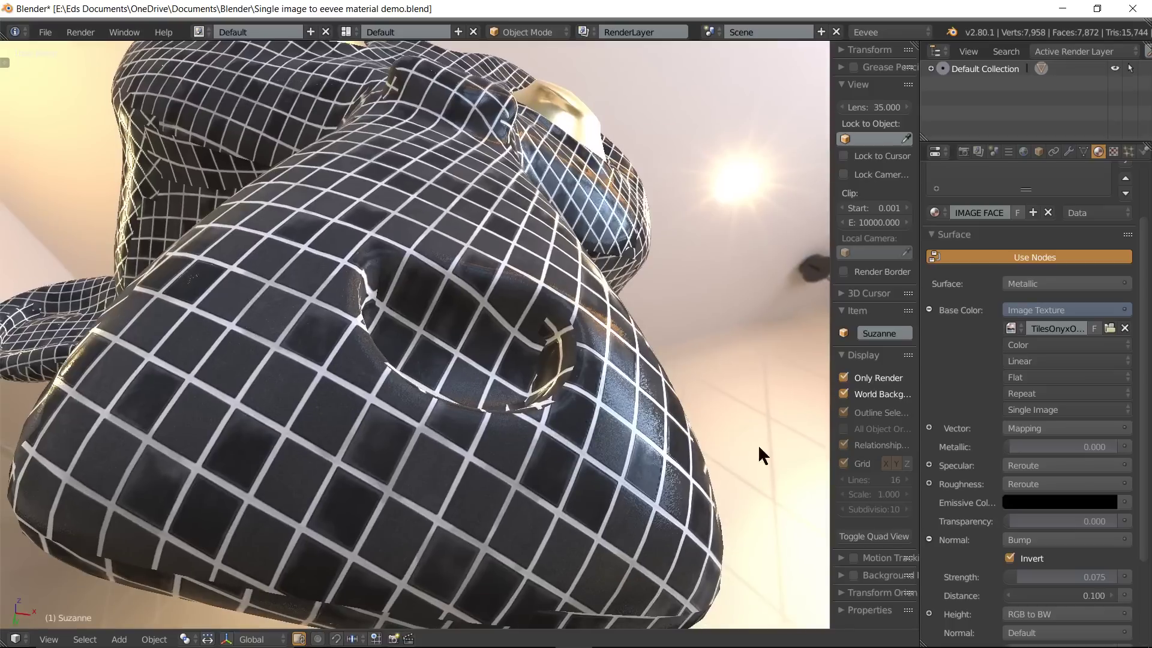
Swap the tile image for the TexturesCom Grass texture and raise bump Strength to about 0.546
left_click(1010, 329)
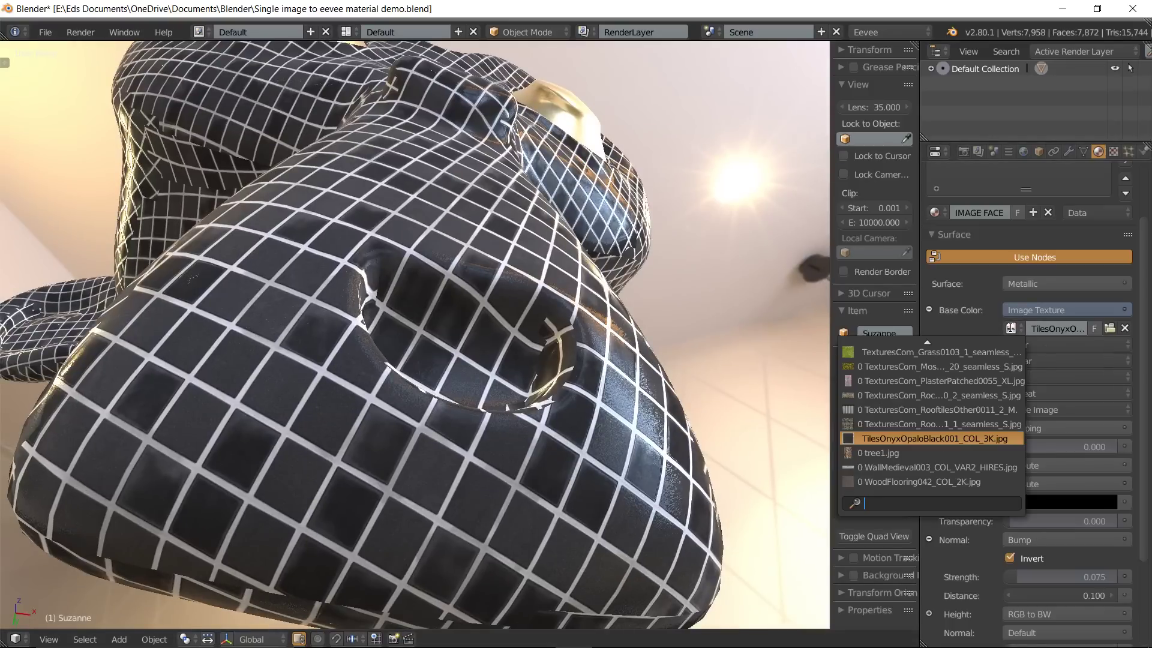
left_click(911, 352)
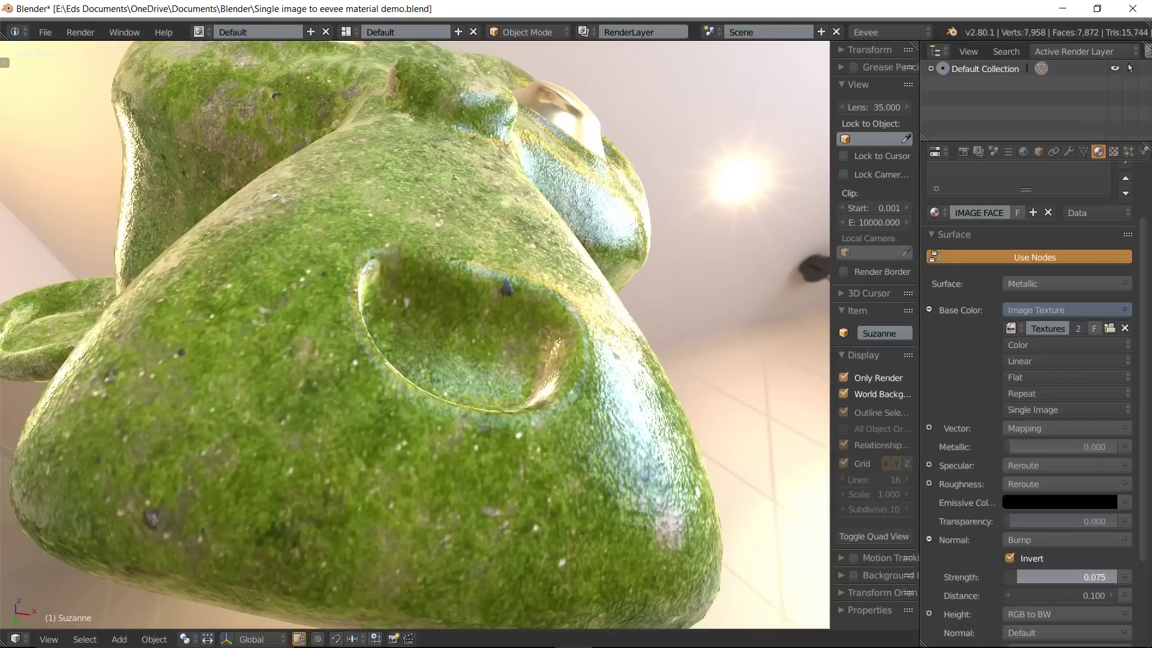
left_click_drag(1062, 576, 1097, 577)
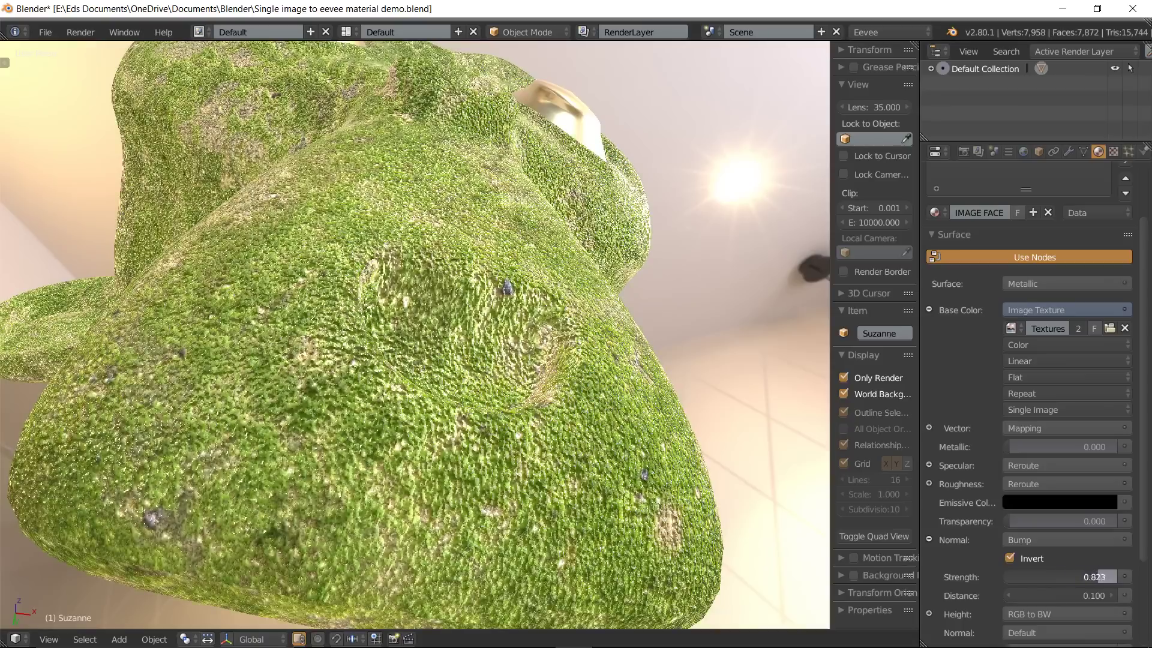
left_click_drag(1098, 577, 1104, 577)
Inspect the mossy head up close and retune the bump Strength to 0.474
middle_click_drag(800, 384, 455, 159)
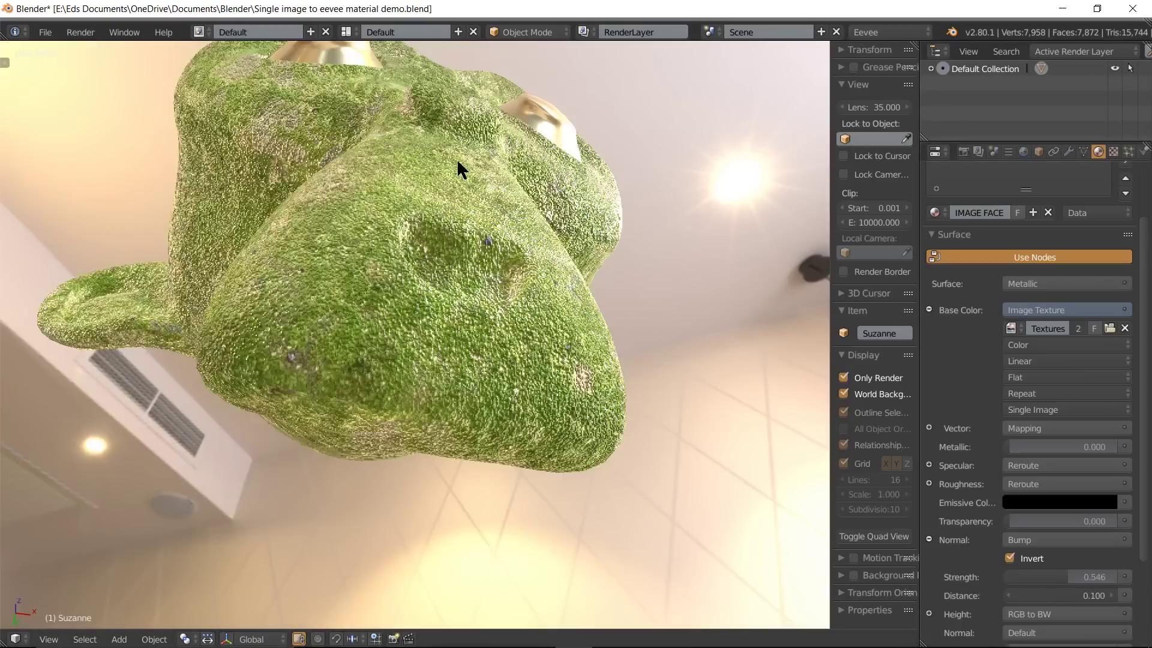
scroll(428, 210, "up", 3)
mouse_move(430, 213)
middle_mouse_down()
mouse_move(437, 270)
mouse_move(480, 321)
mouse_move(567, 327)
middle_mouse_up()
scroll(473, 195, "up", 4)
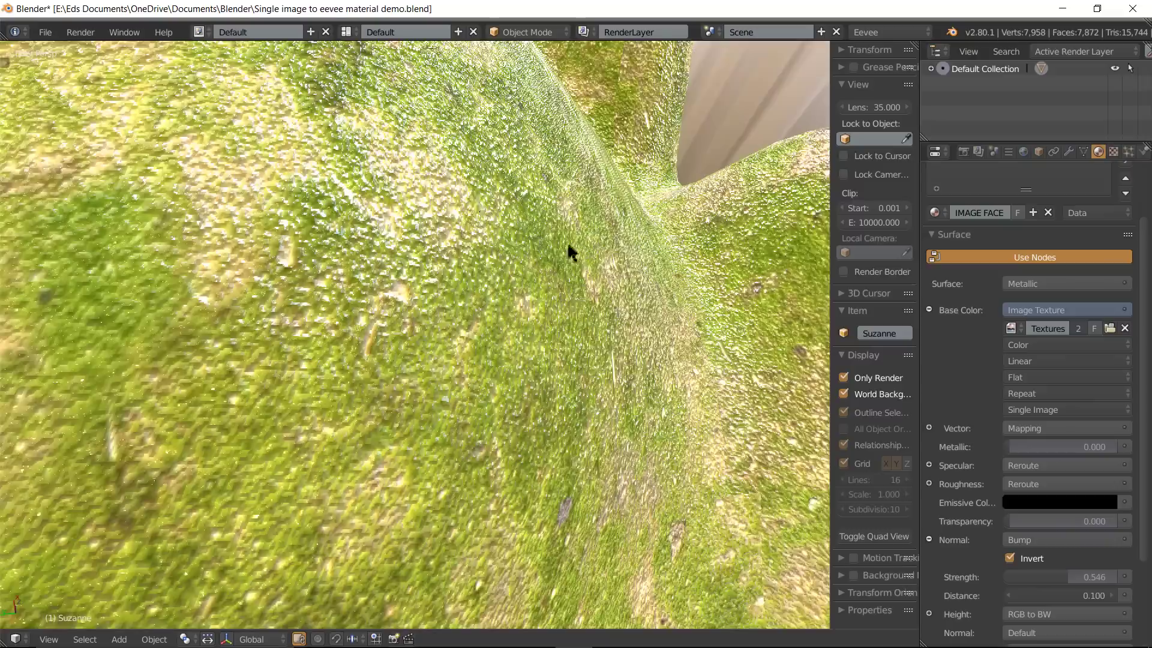
middle_click_drag(569, 252, 519, 218)
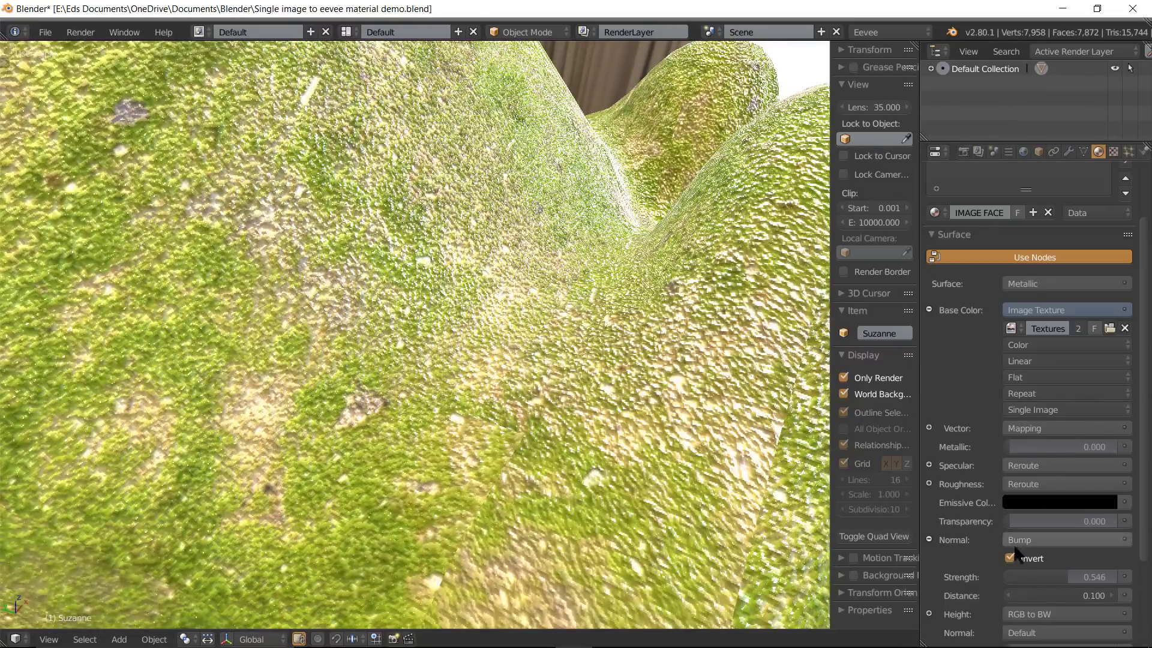
mouse_move(1059, 574)
left_mouse_down()
mouse_move(1074, 575)
mouse_move(1019, 576)
left_mouse_up()
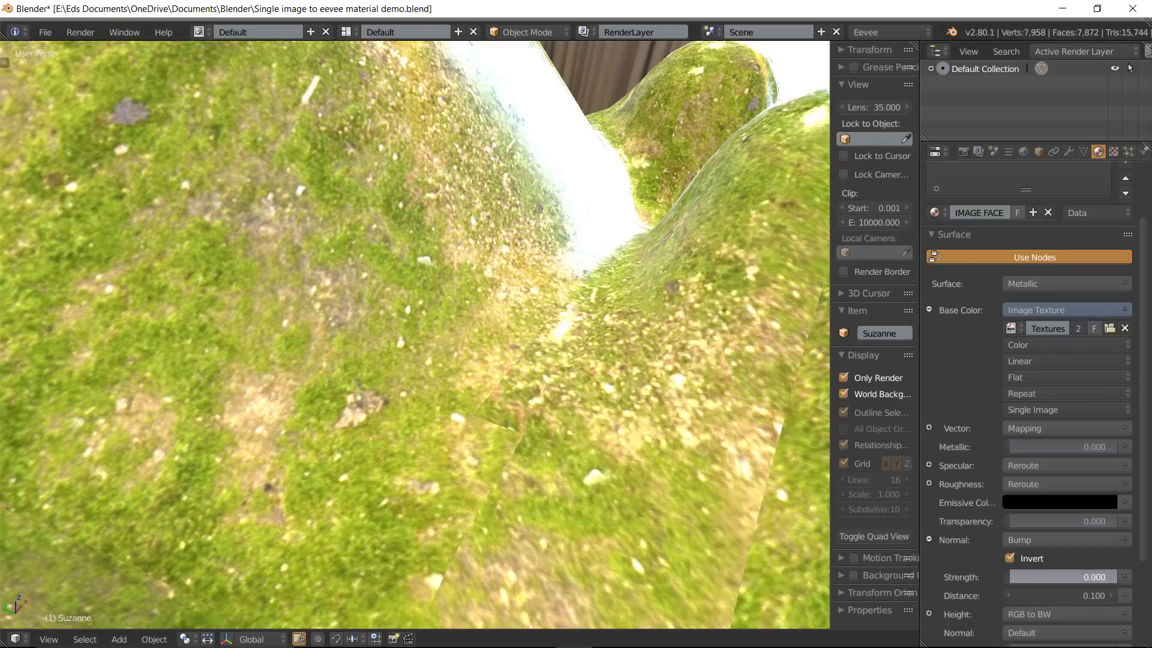
left_click_drag(1020, 576, 1060, 576)
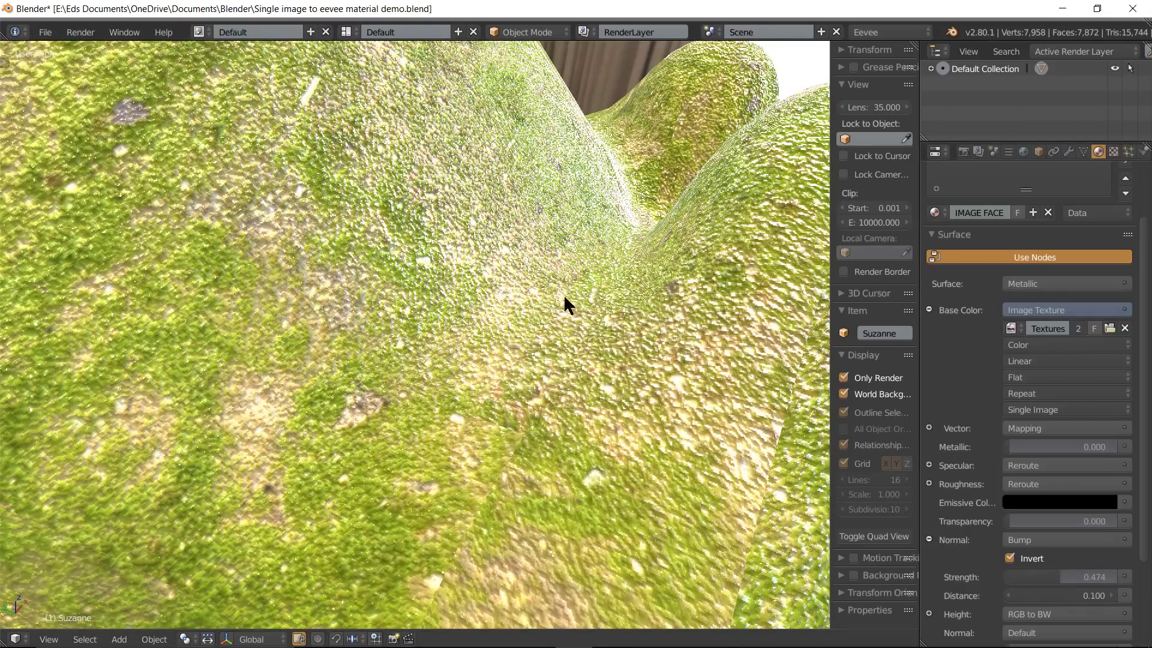
scroll(564, 294, "down", 5)
mouse_move(556, 301)
middle_mouse_down()
mouse_move(566, 338)
mouse_move(516, 268)
middle_mouse_up()
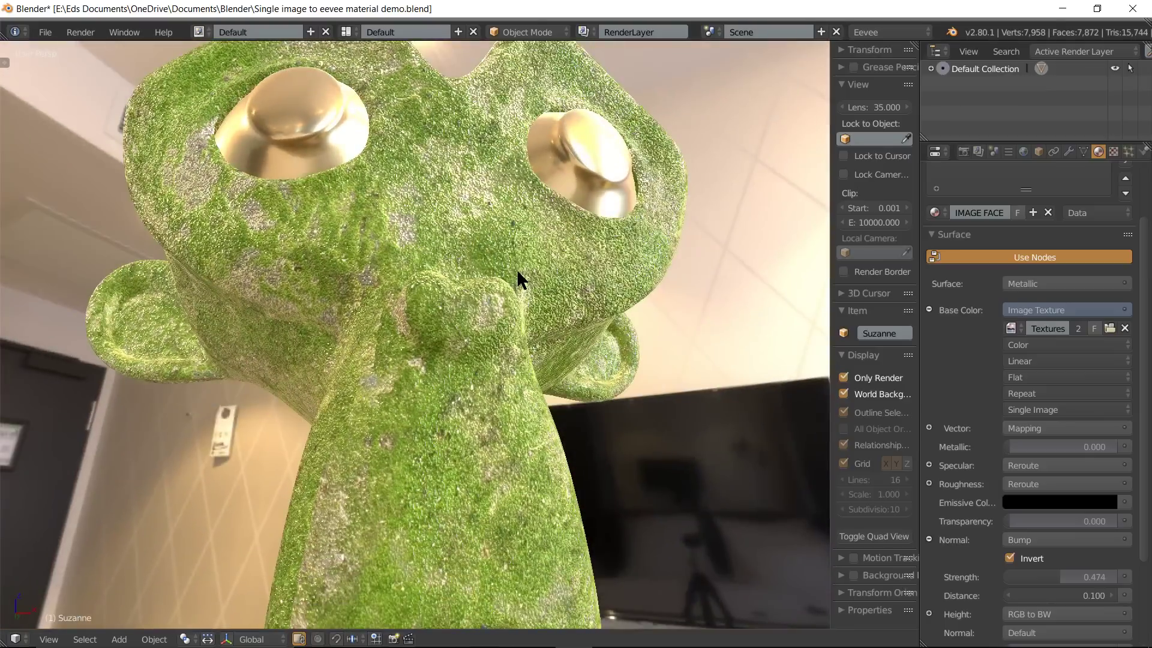
left_click(1012, 328)
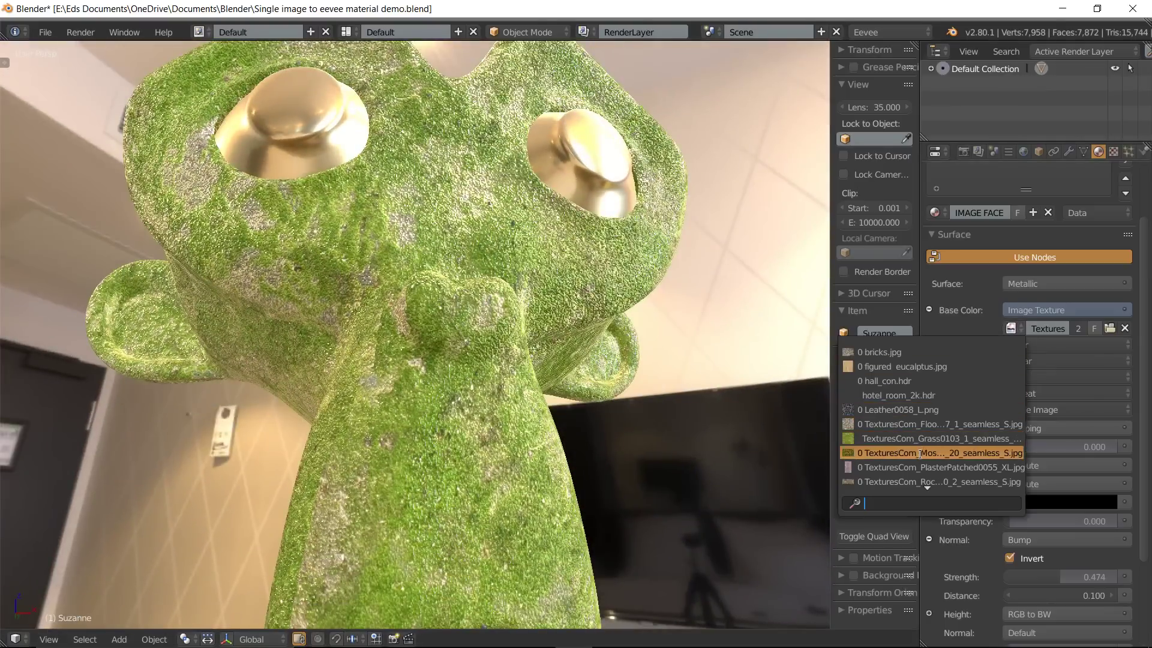
left_click(920, 454)
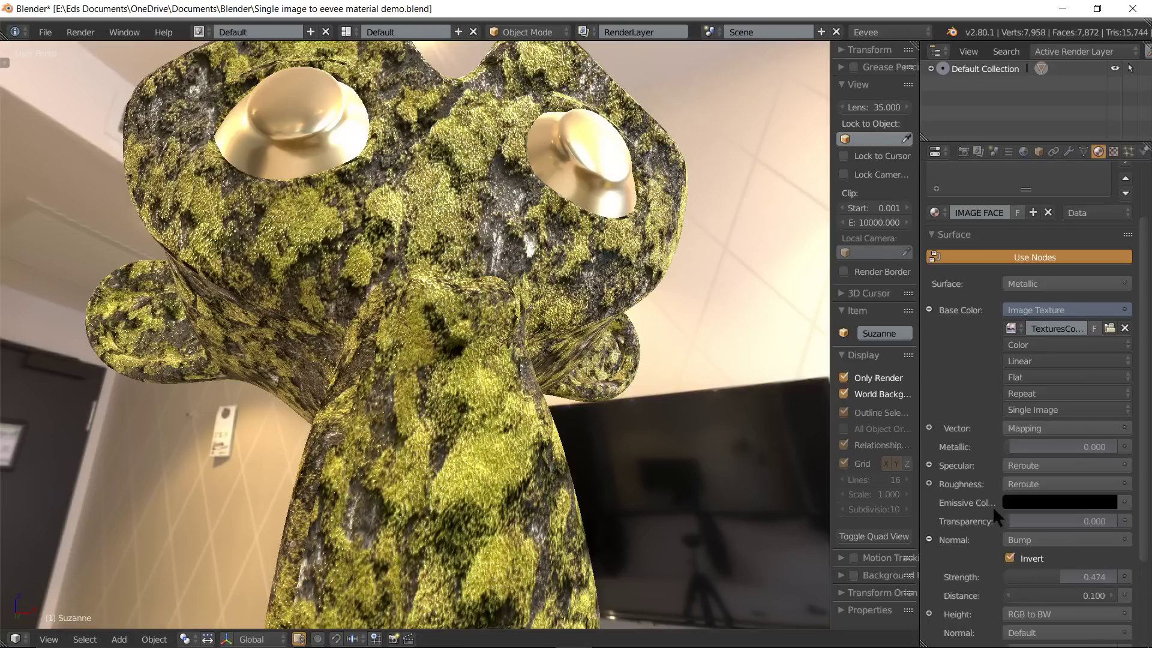
left_click_drag(1052, 574, 1076, 575)
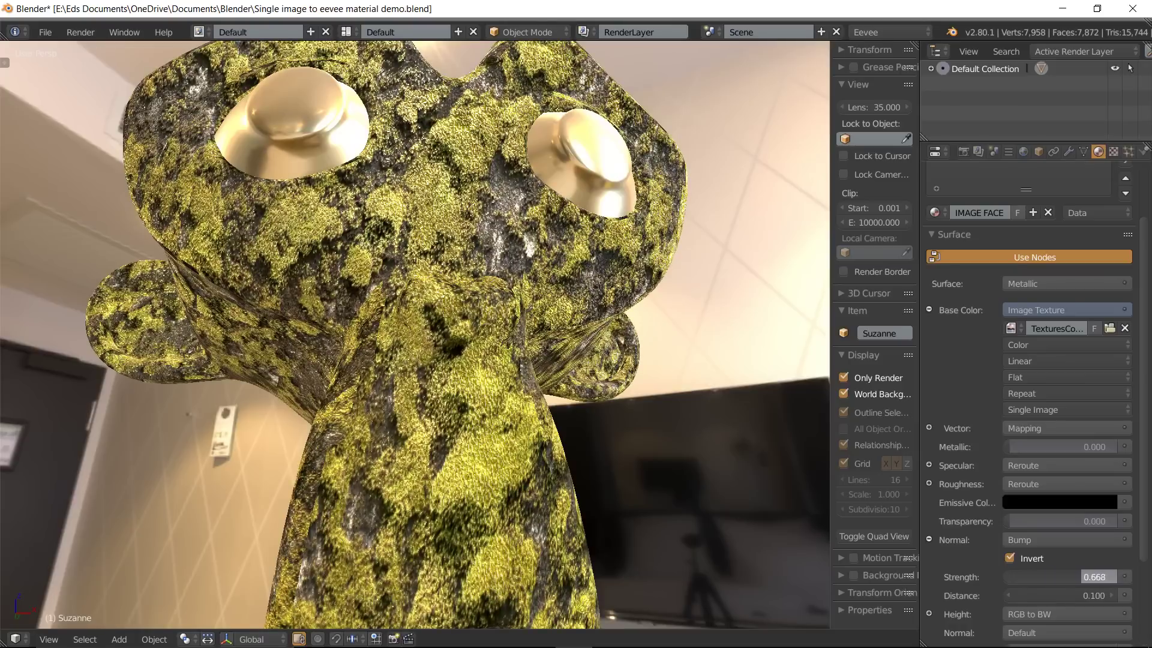
scroll(427, 181, "down", 3)
mouse_move(427, 181)
middle_mouse_down()
mouse_move(447, 231)
mouse_move(410, 162)
middle_mouse_up()
scroll(410, 162, "up", 3)
scroll(410, 162, "up", 2)
scroll(495, 223, "up", 2)
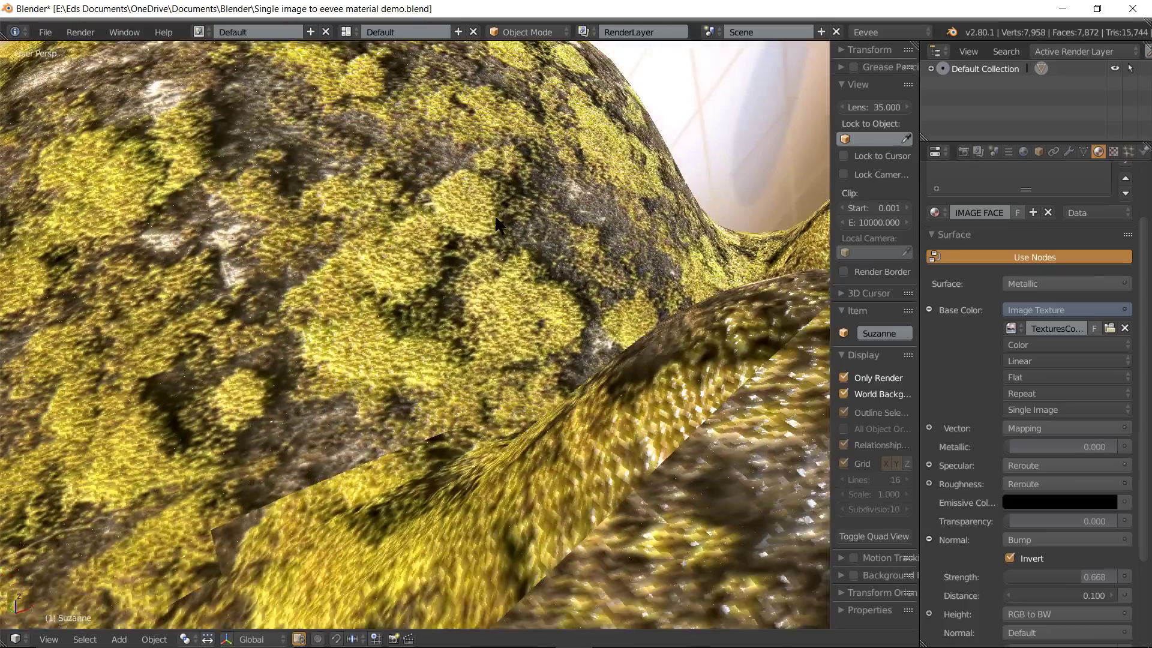
scroll(495, 218, "down", 2)
scroll(501, 218, "down", 2)
scroll(504, 219, "down", 2)
scroll(513, 220, "down", 2)
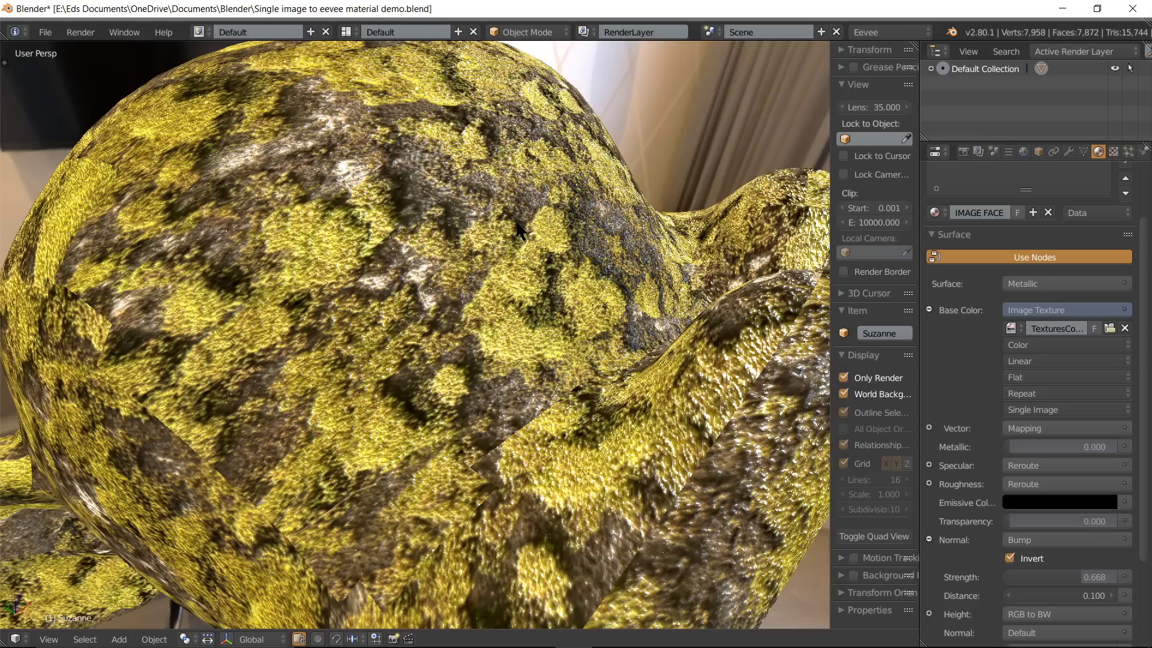
mouse_move(528, 282)
middle_mouse_down()
mouse_move(540, 311)
mouse_move(520, 277)
mouse_move(624, 262)
middle_mouse_up()
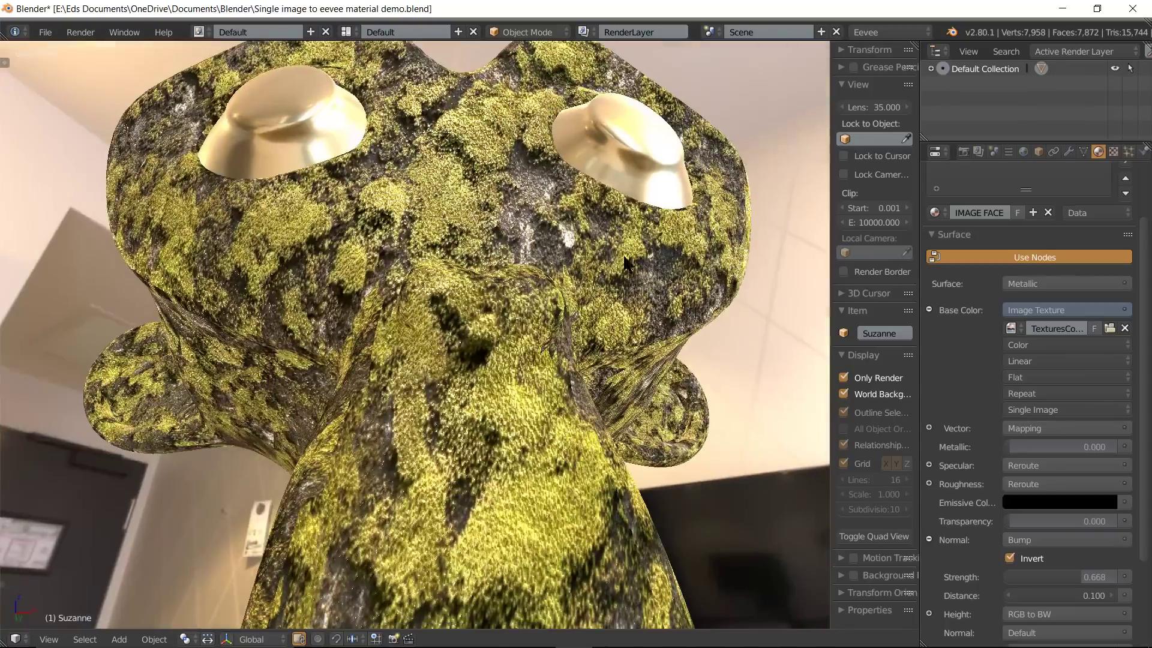
scroll(463, 192, "down", 1)
scroll(463, 192, "down", 1)
scroll(362, 221, "down", 2)
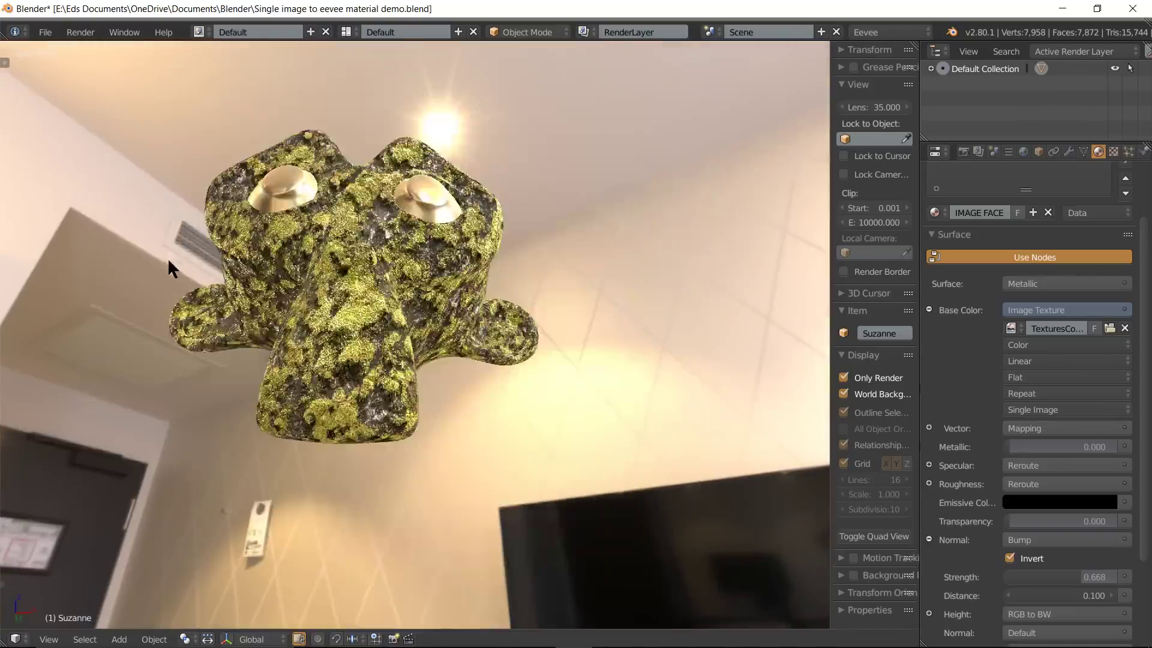
Orbit to a frontal eye-level view and list the loaded texture images
middle_click_drag(169, 261, 352, 308)
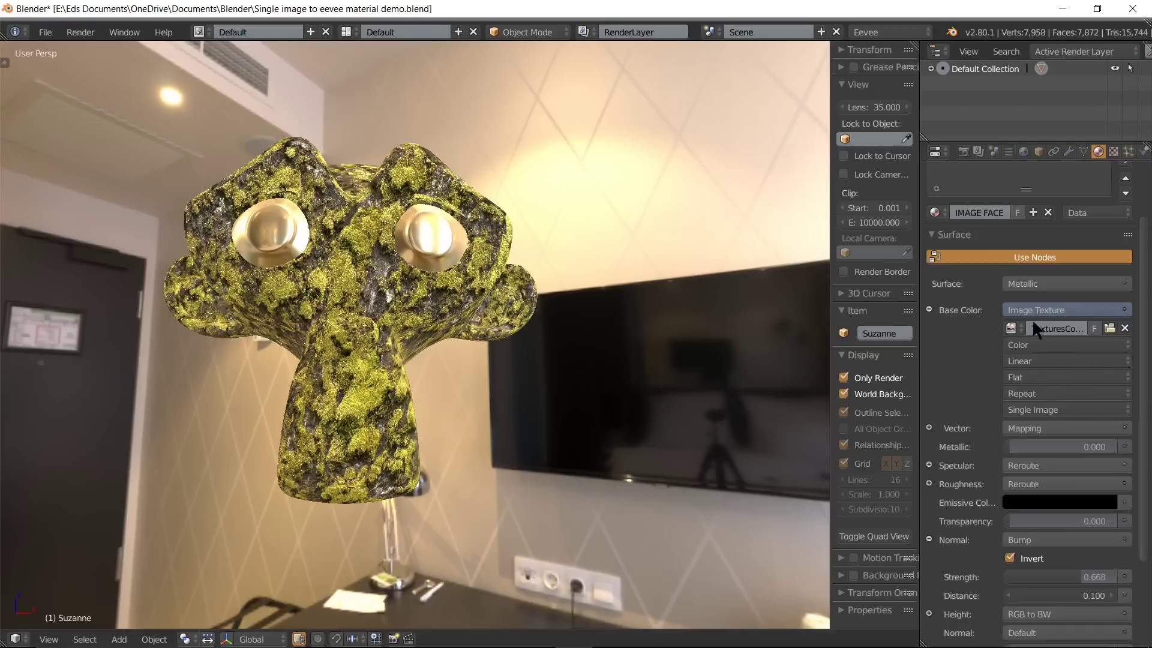
left_click(1016, 332)
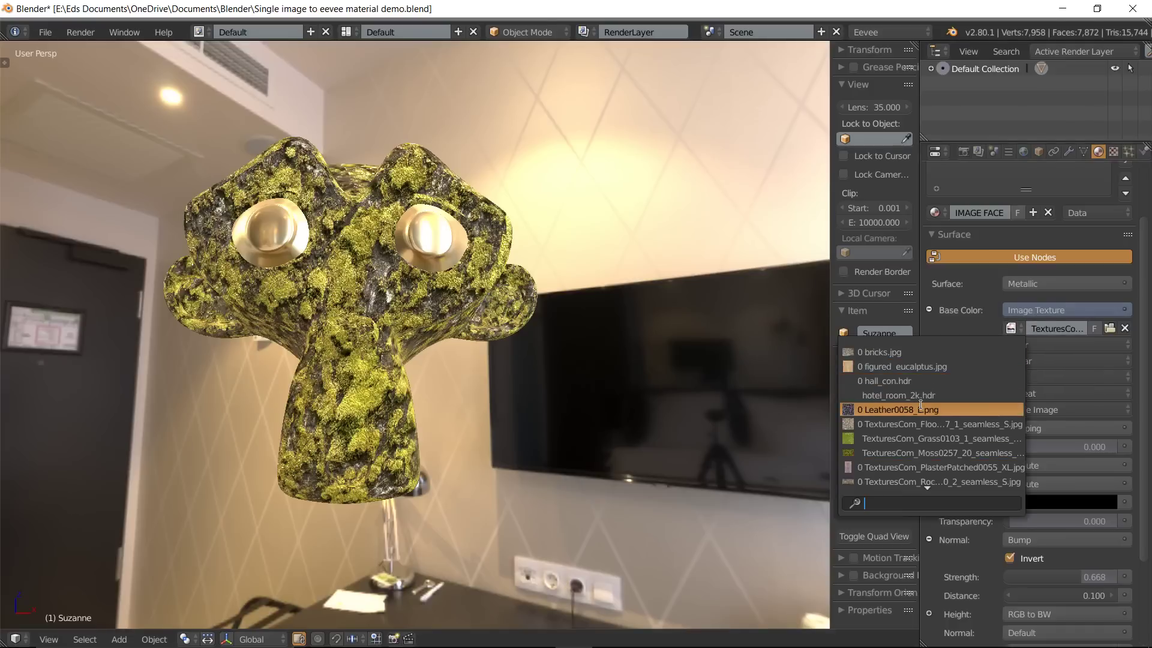
Switch the texture image to Leather0058_L.png
left_click(879, 402)
scroll(348, 288, "up", 2)
scroll(348, 288, "up", 2)
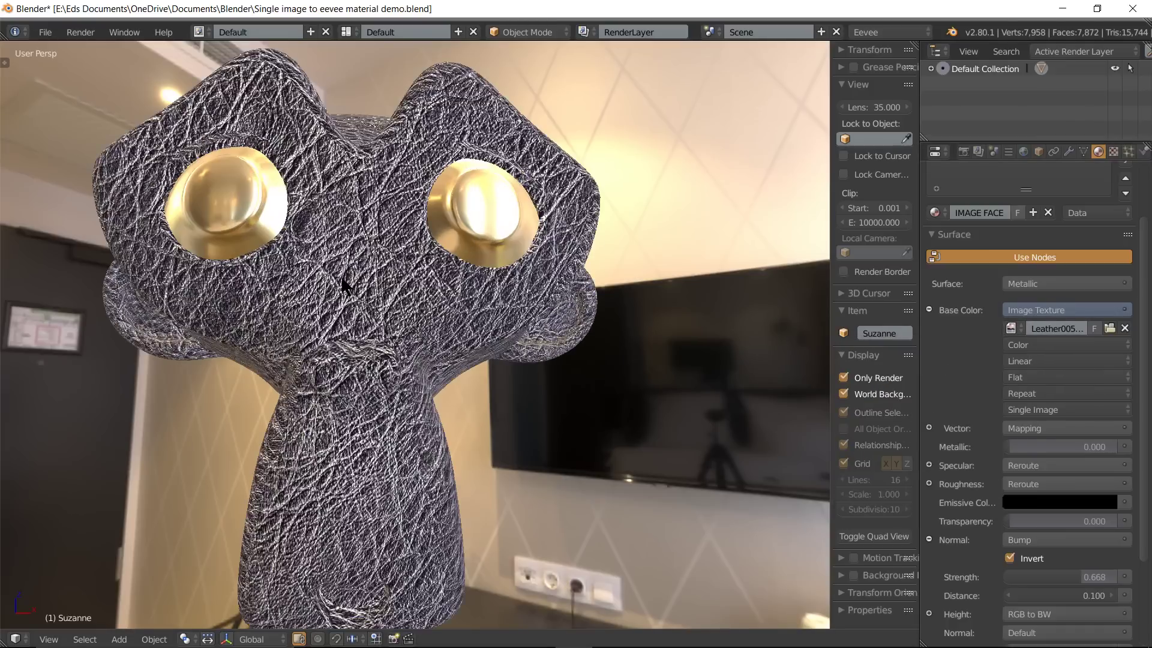
scroll(370, 308, "up", 2)
mouse_move(370, 308)
middle_mouse_down()
mouse_move(420, 329)
mouse_move(411, 192)
mouse_move(451, 207)
middle_mouse_up()
scroll(410, 189, "up", 2)
scroll(408, 183, "up", 2)
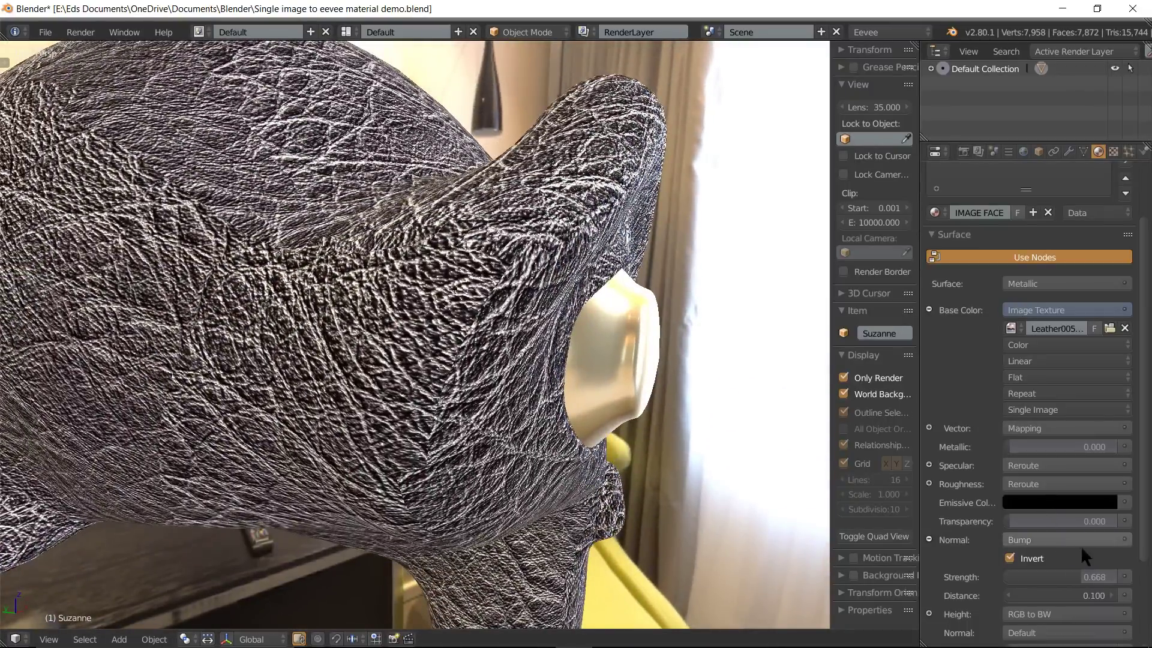
Lower the leather bump Strength to 0.042, comparing Invert off before leaving it on
left_click_drag(1075, 575, 1004, 576)
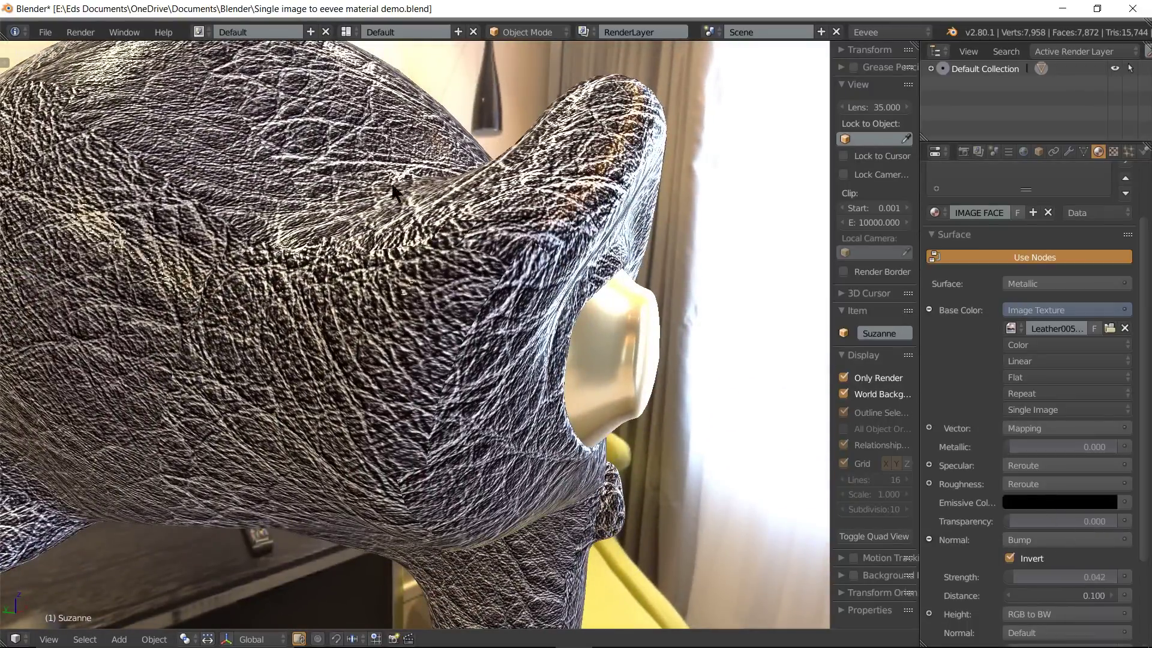
scroll(426, 174, "up", 2)
mouse_move(486, 225)
middle_mouse_down()
mouse_move(441, 222)
mouse_move(571, 270)
middle_mouse_up()
scroll(439, 220, "down", 3)
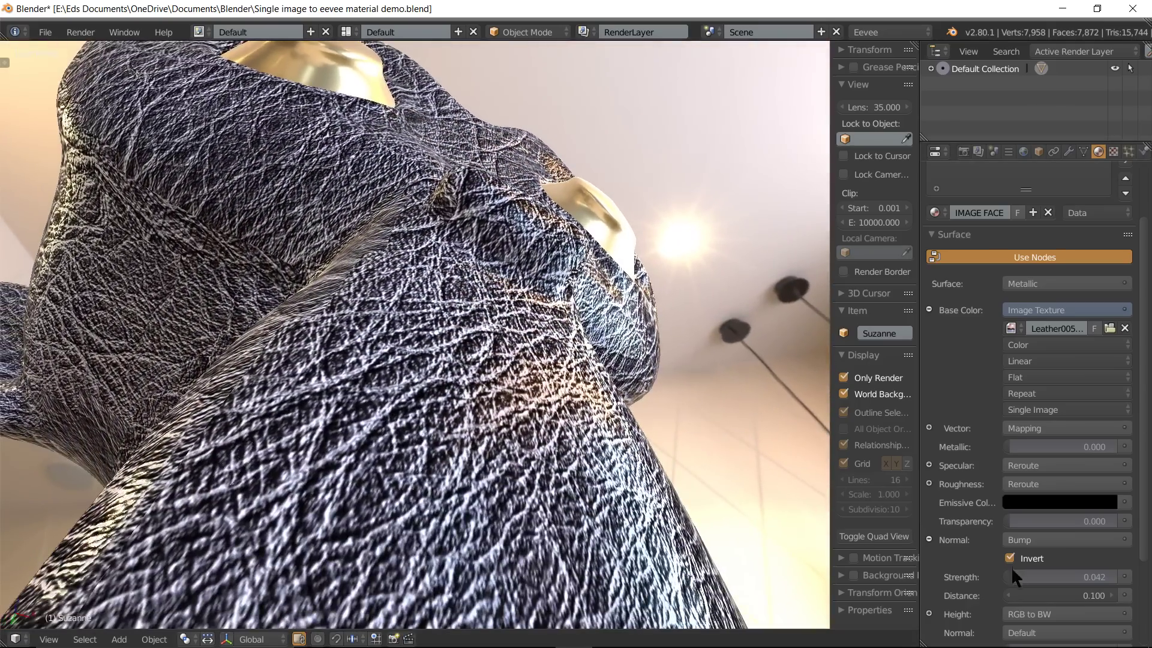
left_click(1028, 558)
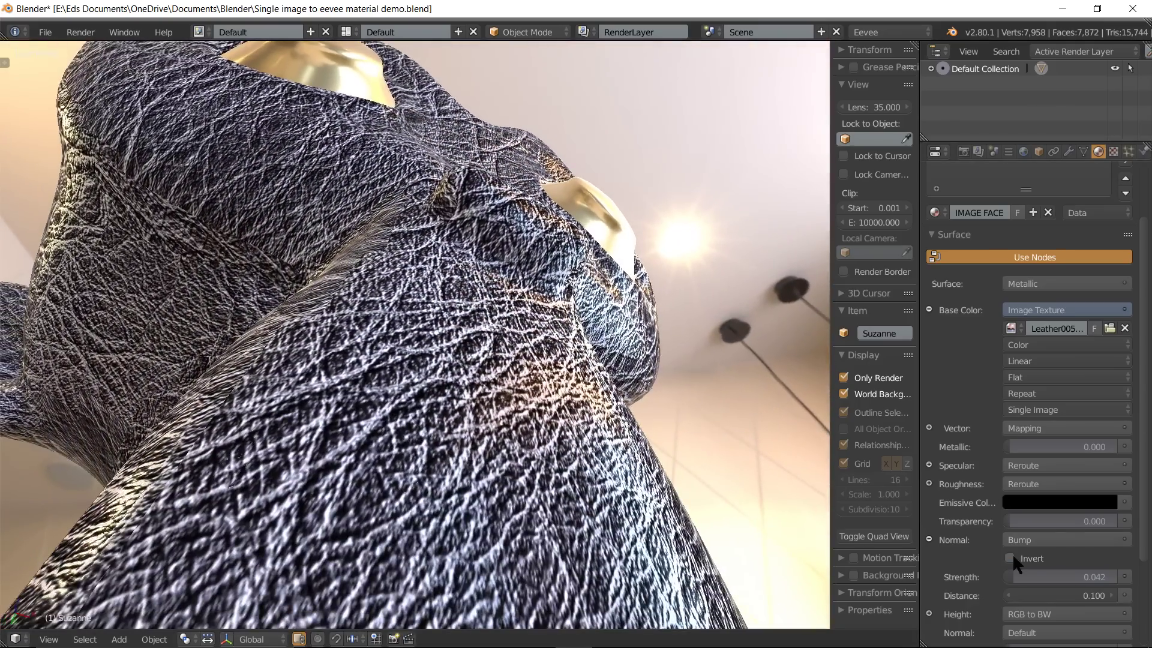
middle_click_drag(460, 334, 431, 341)
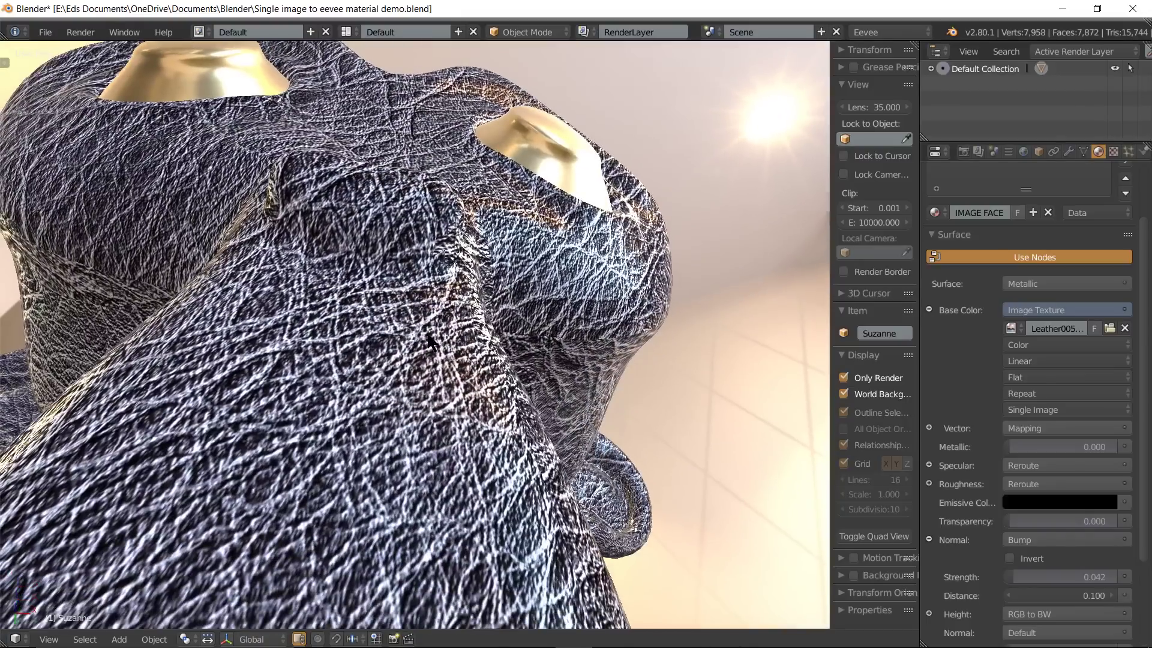
left_click(1010, 558)
middle_click_drag(416, 367, 413, 363)
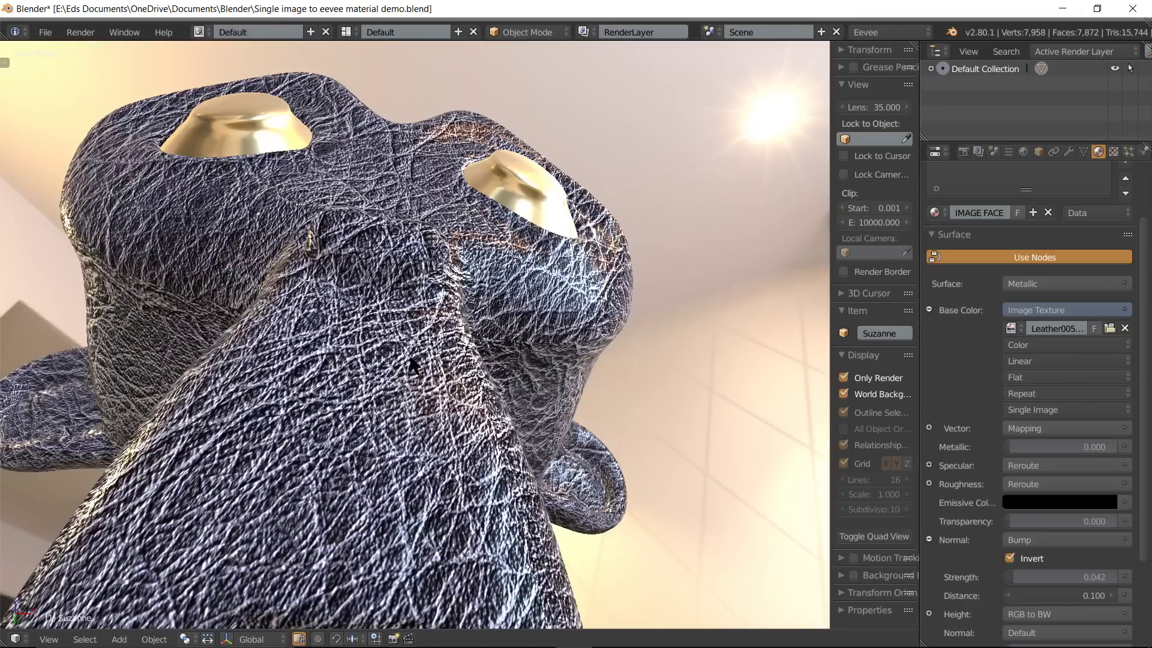
scroll(412, 362, "down", 5)
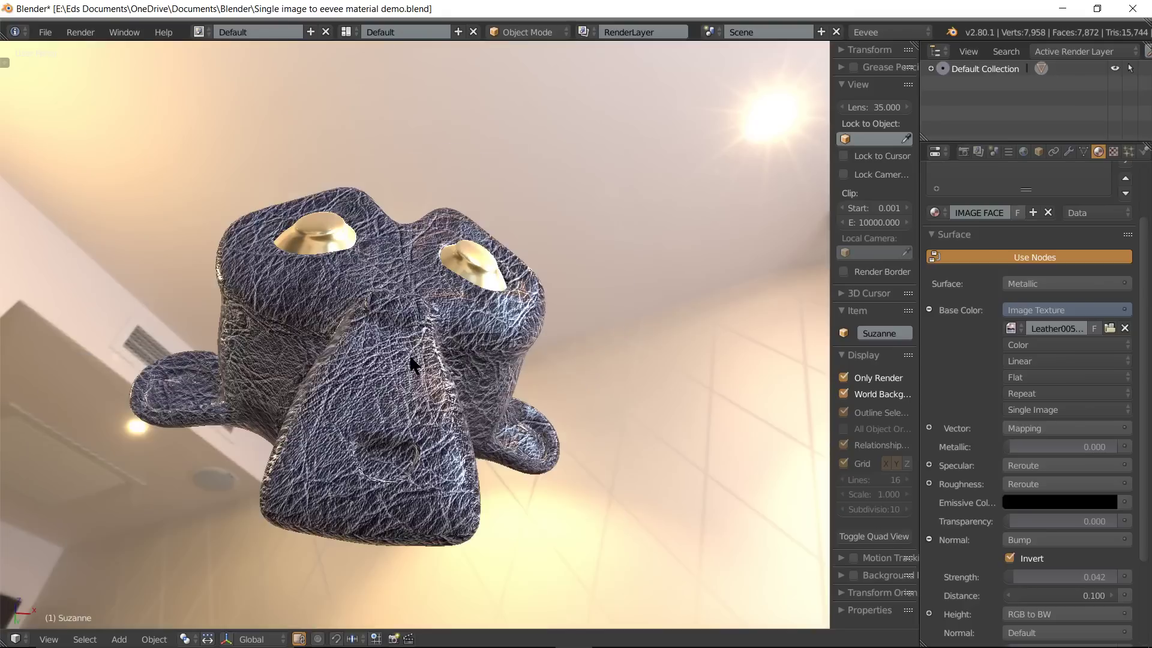
Apply the TexturesCom_PlasterPatched0055_XL image as Suzanne's texture
left_click(1011, 329)
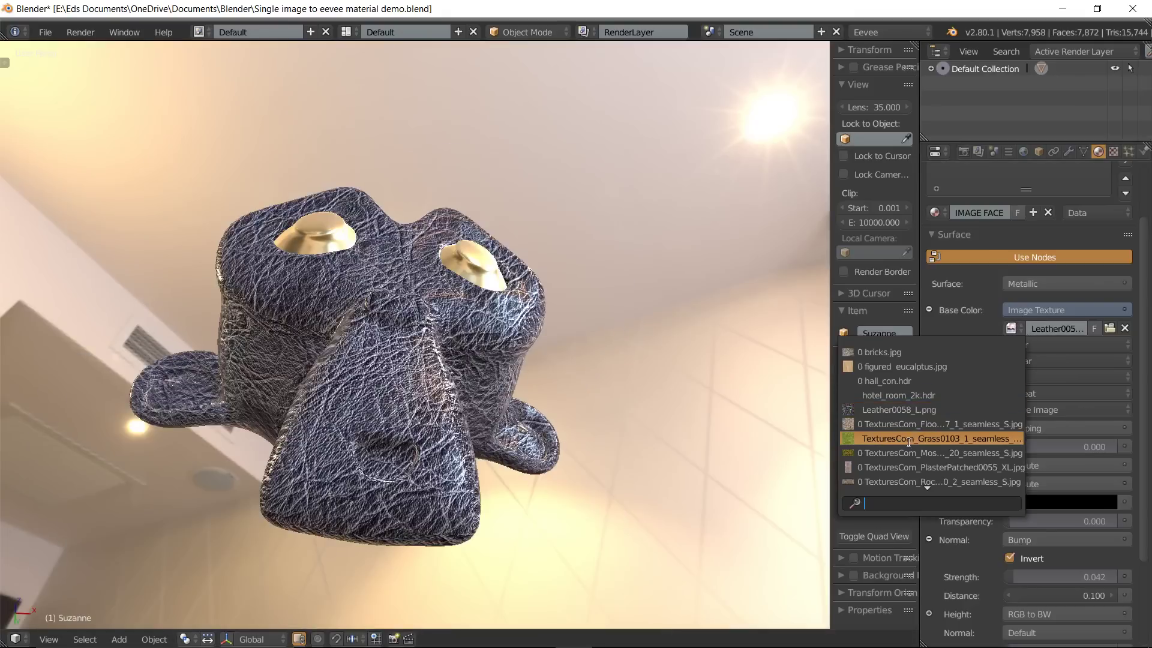
scroll(907, 443, "down", 5)
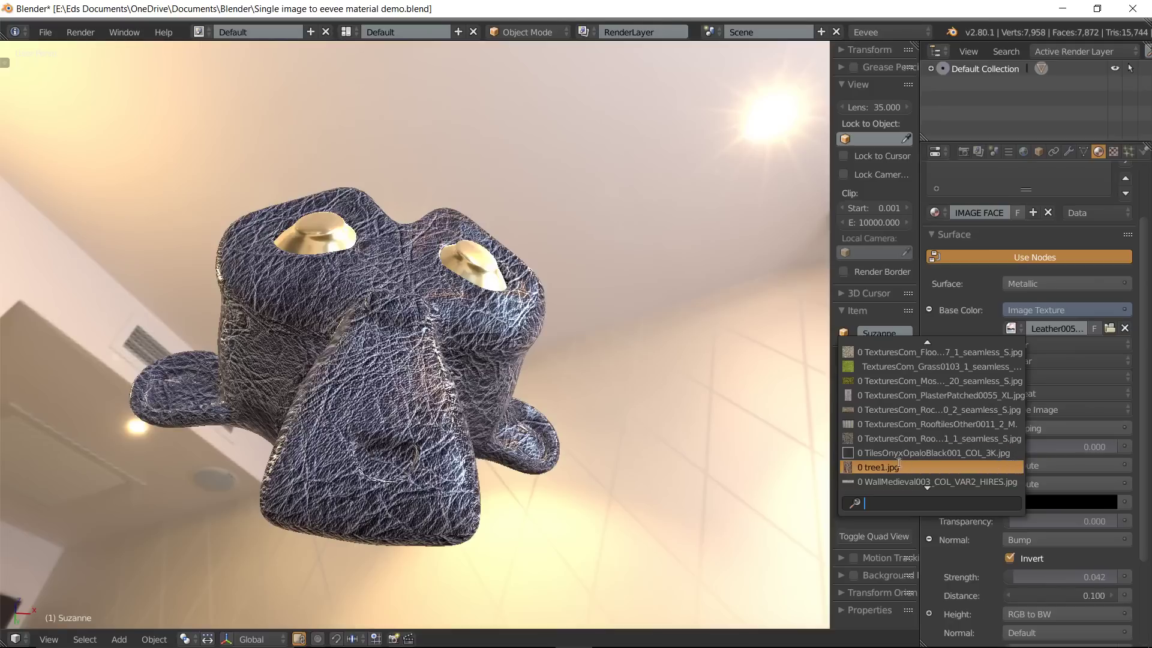
scroll(901, 477, "down", 1)
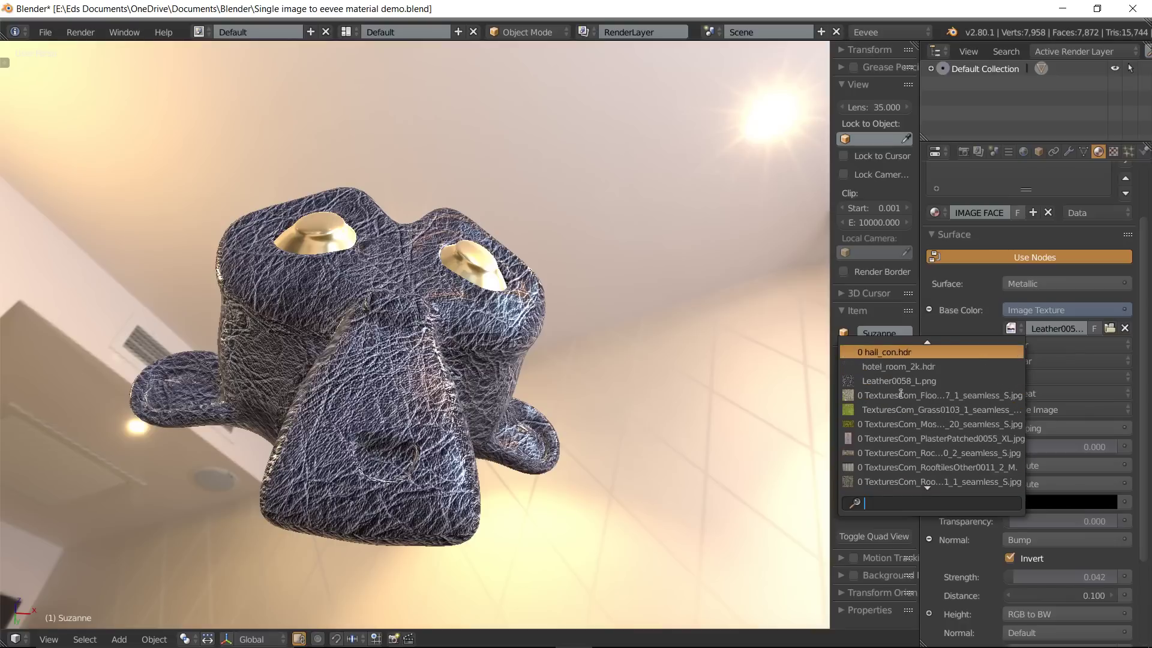
scroll(900, 399, "up", 2)
scroll(896, 405, "up", 2)
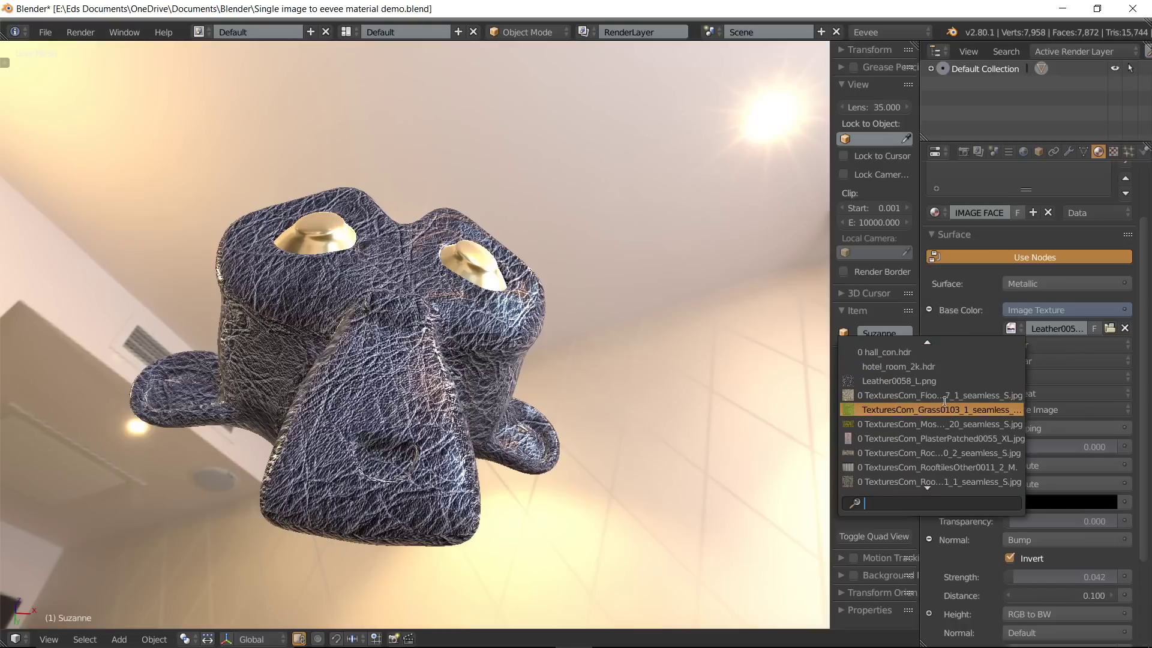
left_click(955, 438)
Tune the bump strength up to about 0.429, then back down to 0.114
scroll(401, 329, "up", 2)
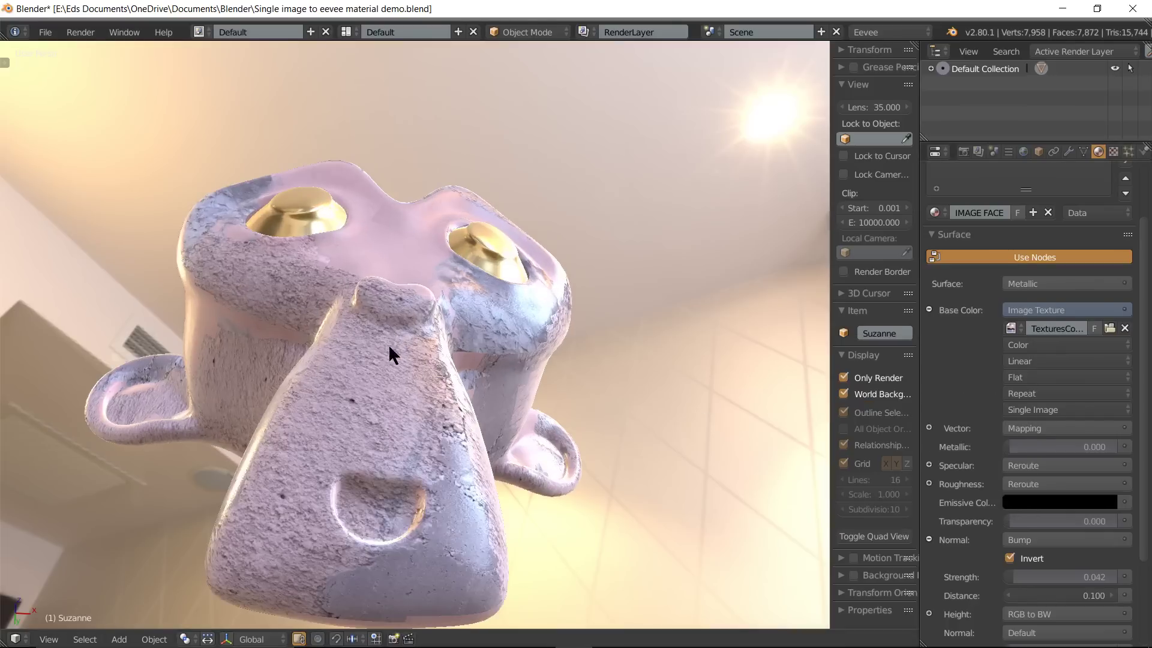
scroll(408, 455, "up", 3)
scroll(430, 426, "up", 2)
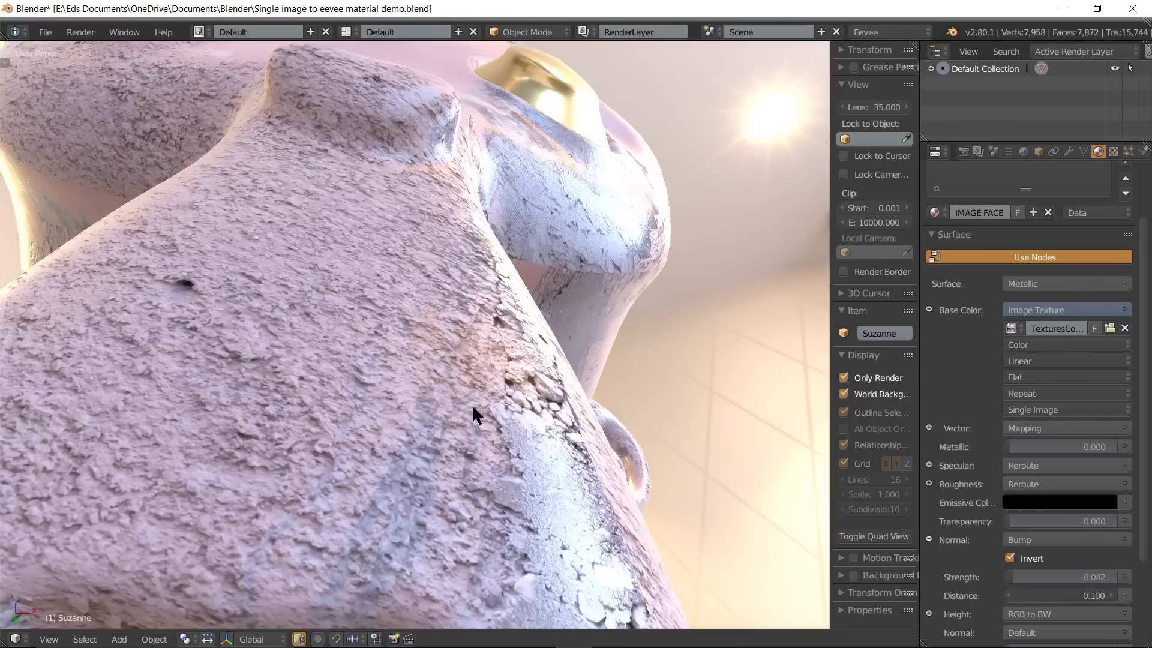
scroll(471, 405, "up", 2)
middle_click_drag(465, 393, 481, 390)
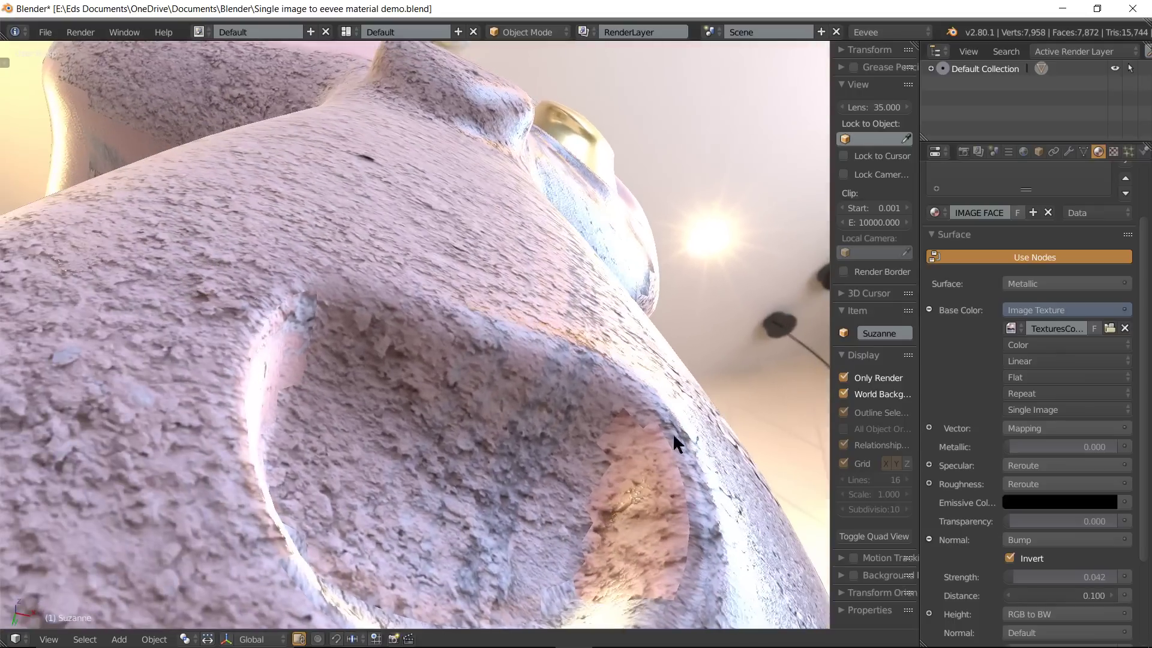
mouse_move(1016, 571)
left_mouse_down()
mouse_move(983, 571)
mouse_move(1044, 570)
mouse_move(1032, 577)
left_mouse_up()
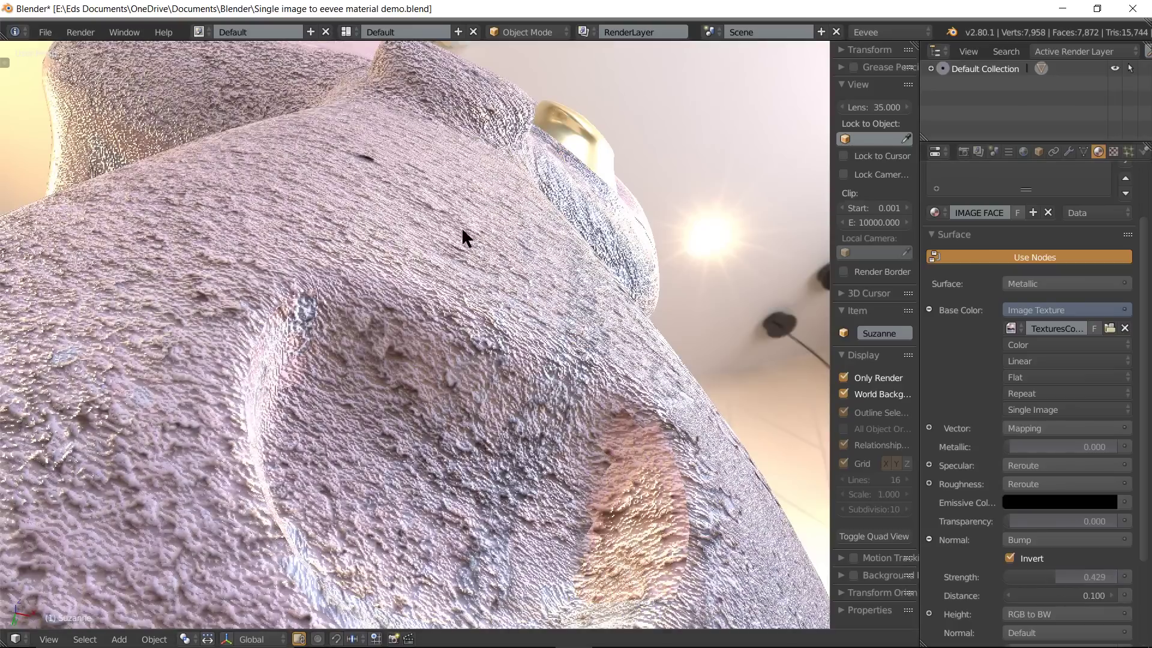
scroll(462, 230, "down", 5)
mouse_move(428, 206)
middle_mouse_down()
mouse_move(427, 304)
mouse_move(494, 342)
mouse_move(489, 352)
middle_mouse_up()
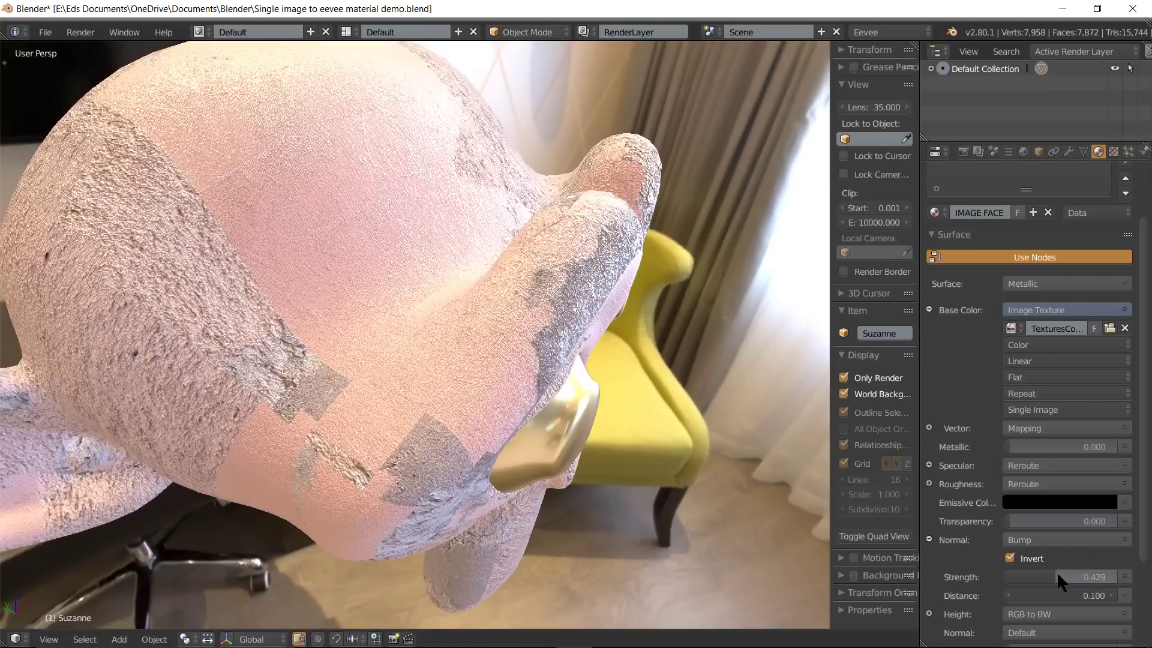
mouse_move(1056, 576)
left_mouse_down()
mouse_move(1016, 576)
mouse_move(1027, 577)
left_mouse_up()
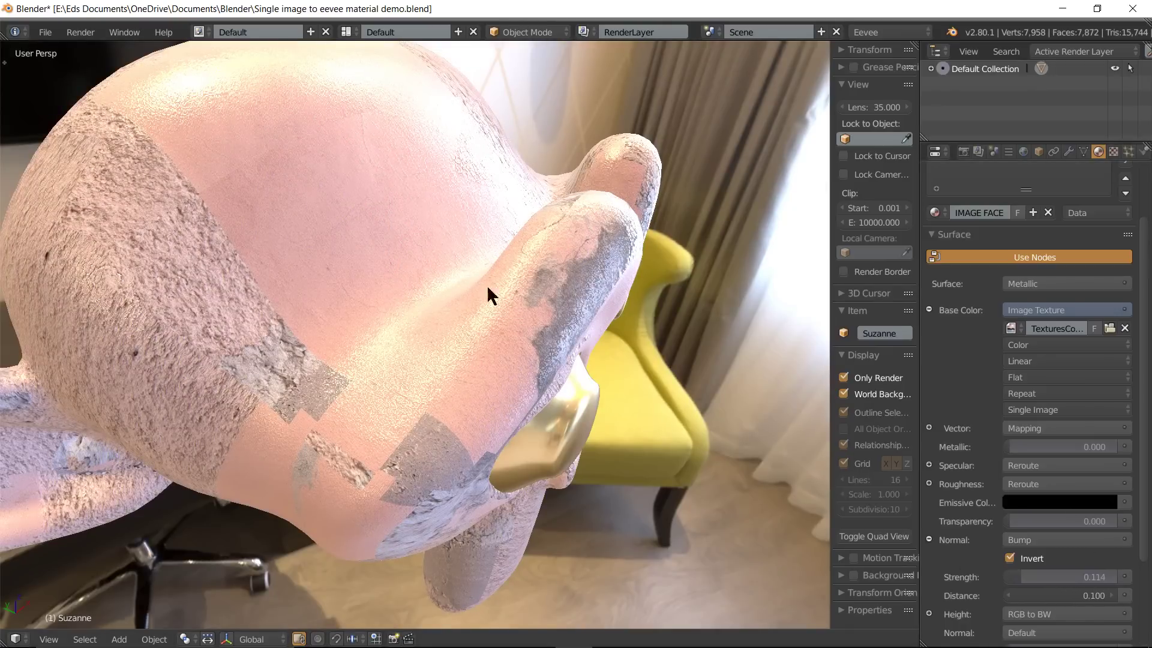
mouse_move(487, 284)
middle_mouse_down()
mouse_move(584, 283)
mouse_move(596, 273)
mouse_move(556, 223)
mouse_move(491, 214)
mouse_move(555, 238)
middle_mouse_up()
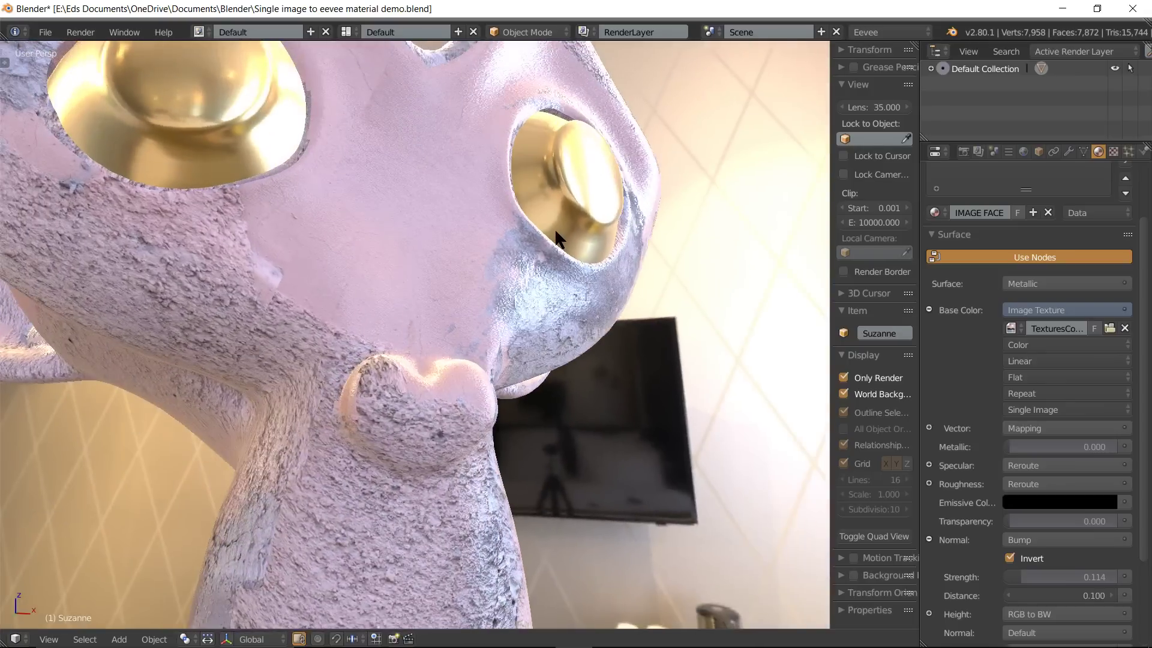
scroll(417, 249, "down", 5)
scroll(423, 250, "down", 2)
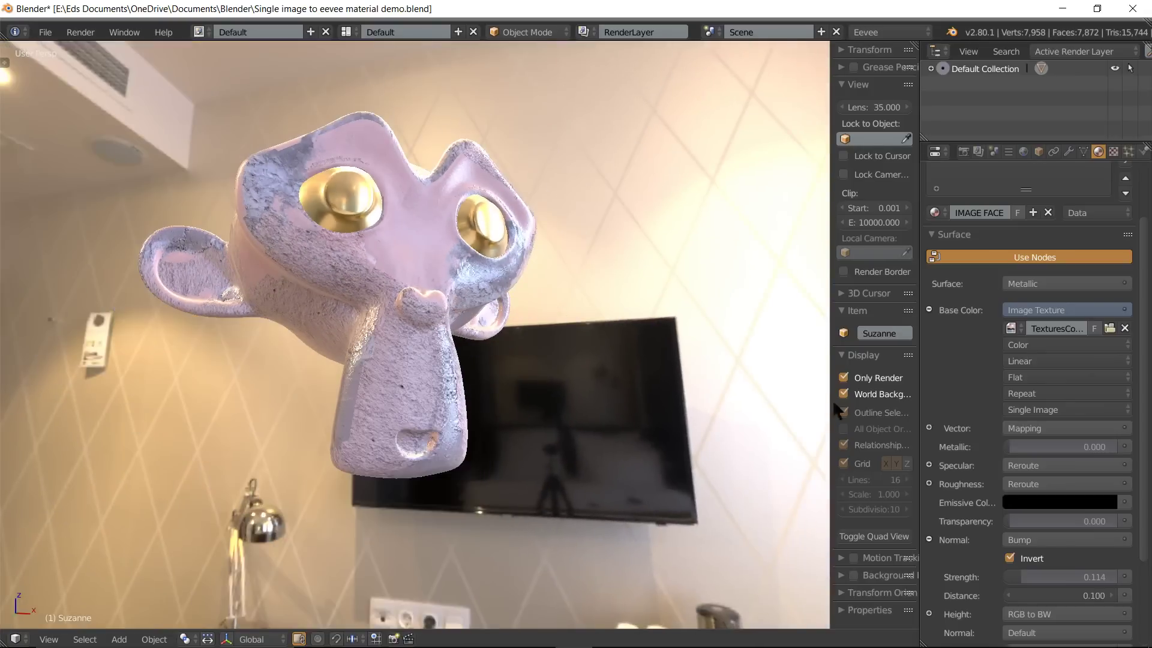
Apply the roof-tile image as Suzanne's texture after first trying the striped tiles
left_click(1012, 329)
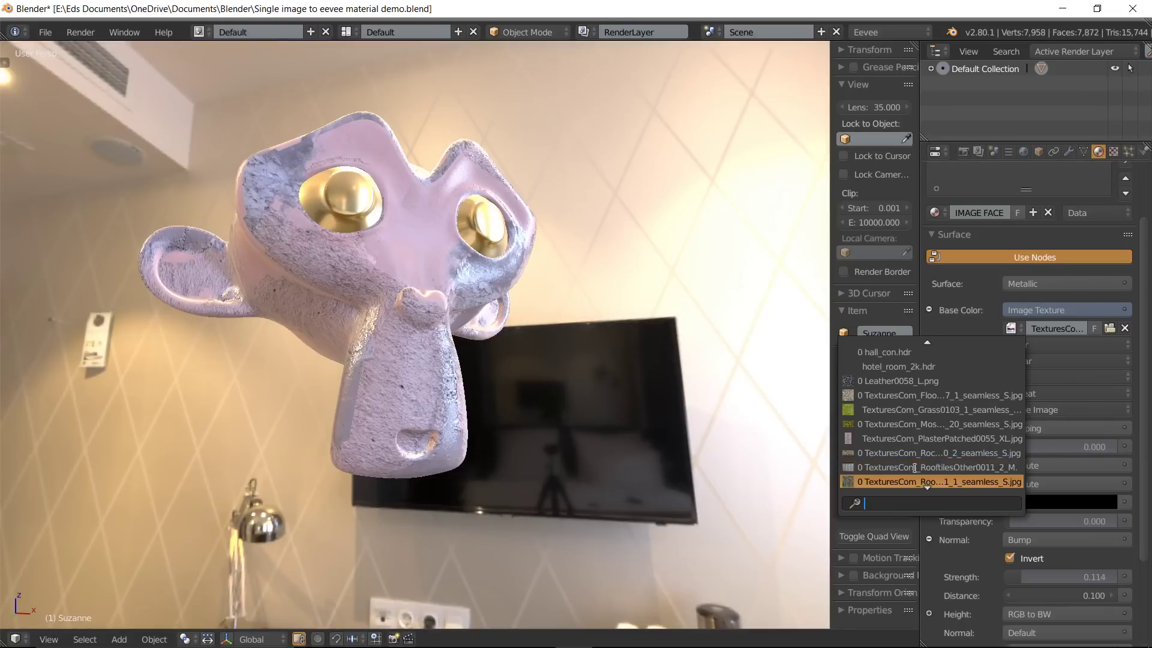
left_click(907, 454)
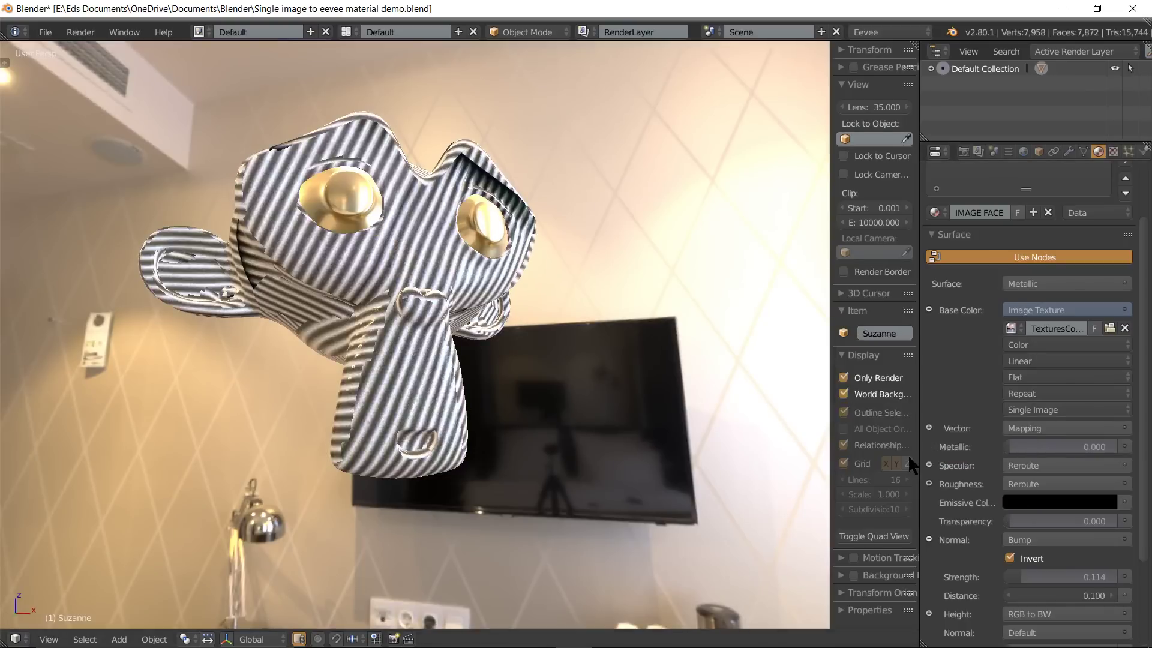
left_click(1011, 328)
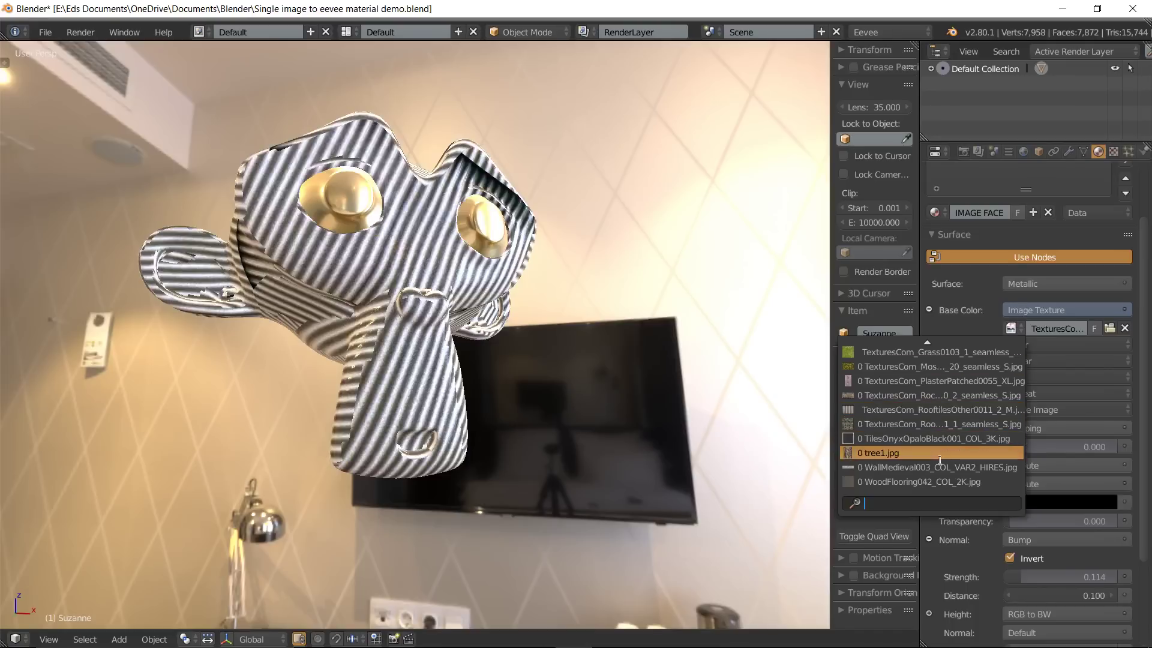
left_click(925, 424)
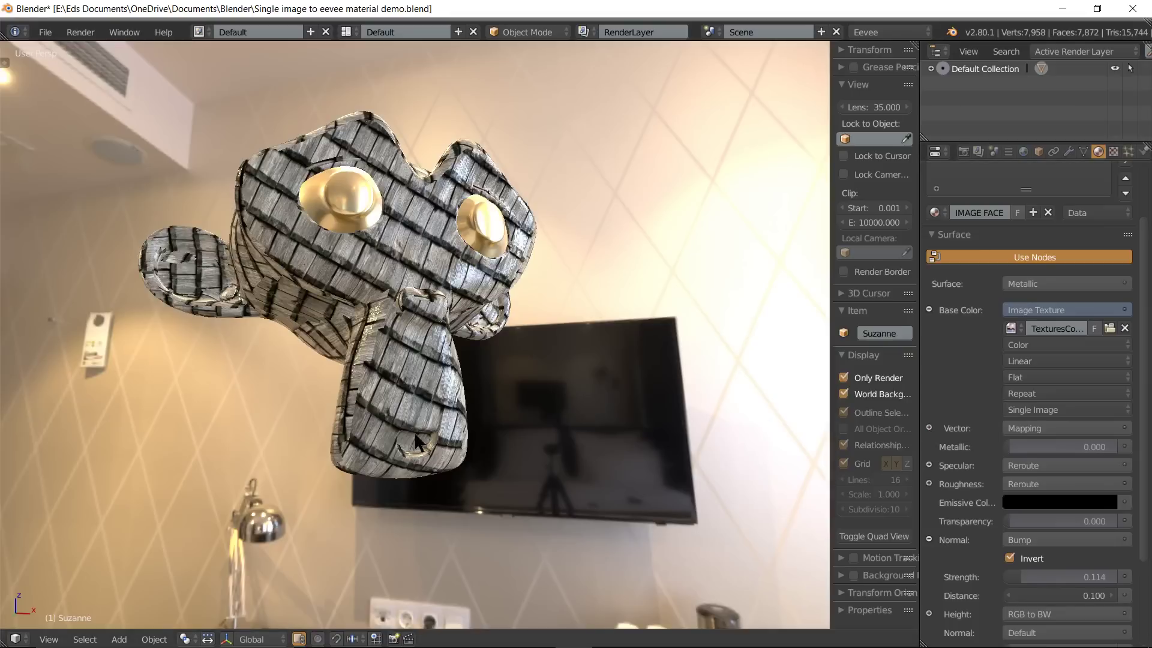
Raise the bump strength from 0.114 to 0.368
scroll(408, 410, "up", 2)
scroll(405, 403, "up", 2)
scroll(402, 396, "up", 2)
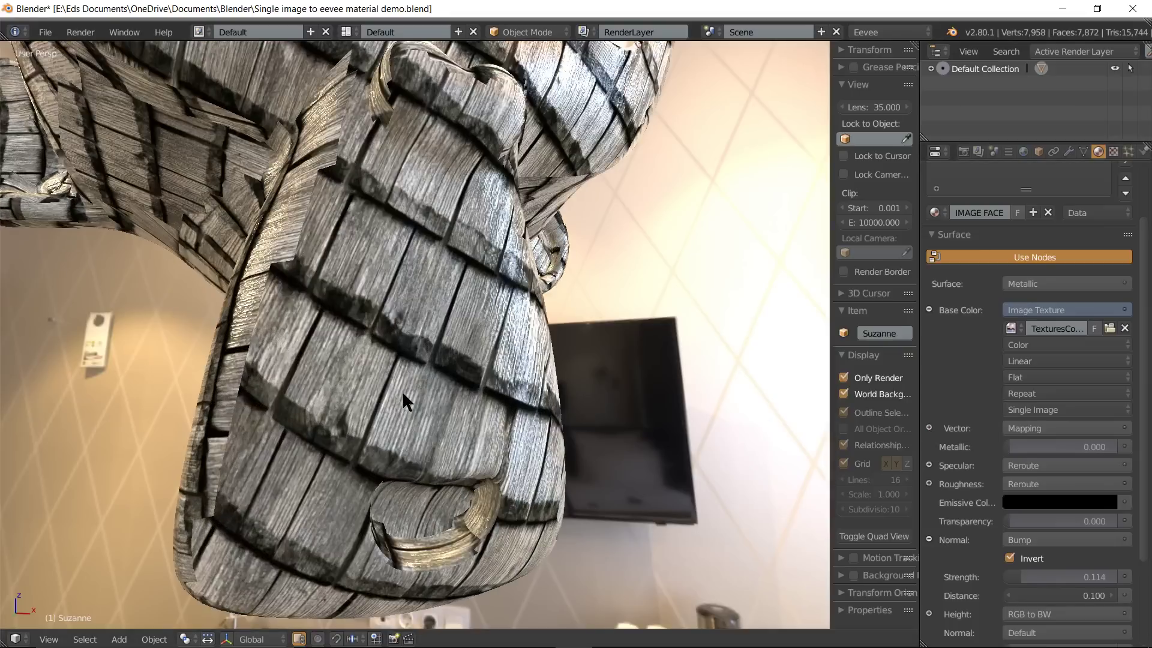
scroll(455, 403, "up", 2)
scroll(457, 405, "up", 2)
scroll(454, 381, "up", 2)
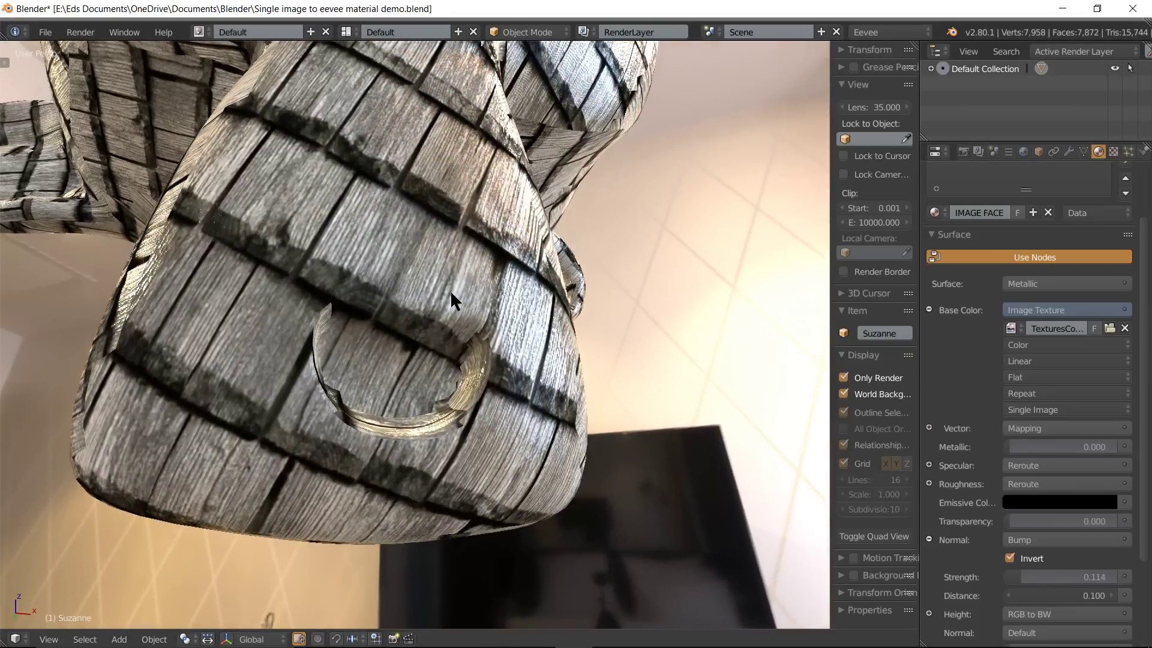
scroll(450, 291, "up", 2)
scroll(560, 348, "up", 2)
scroll(566, 351, "up", 2)
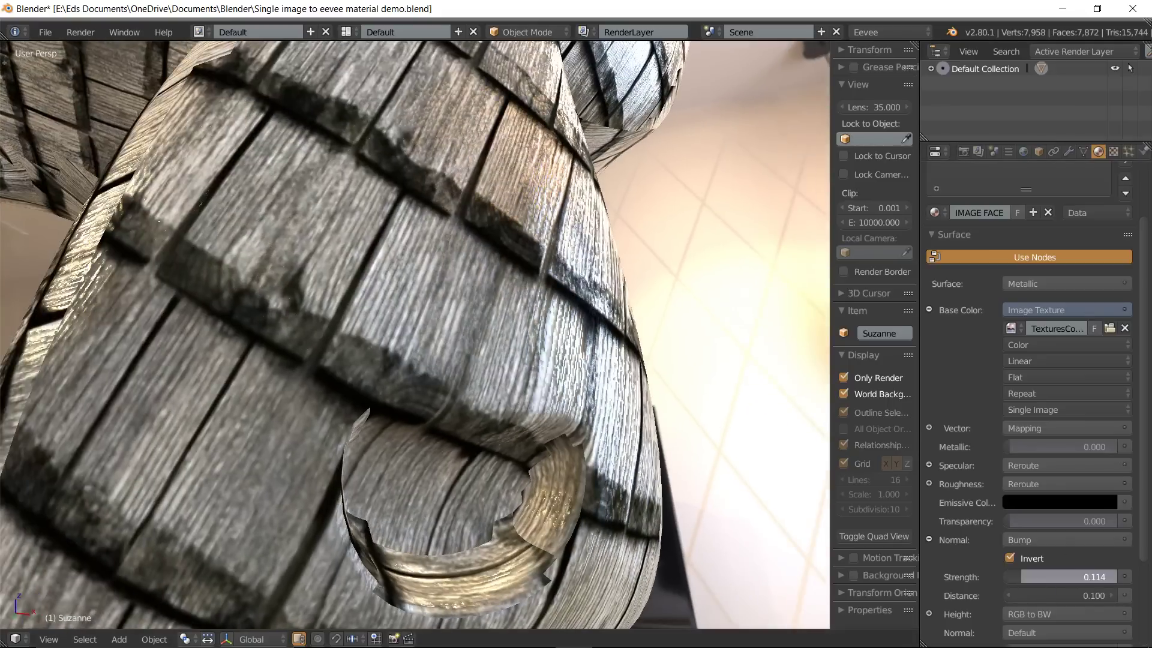
mouse_move(1067, 577)
left_mouse_down()
mouse_move(1116, 577)
mouse_move(1020, 577)
mouse_move(1049, 577)
left_mouse_up()
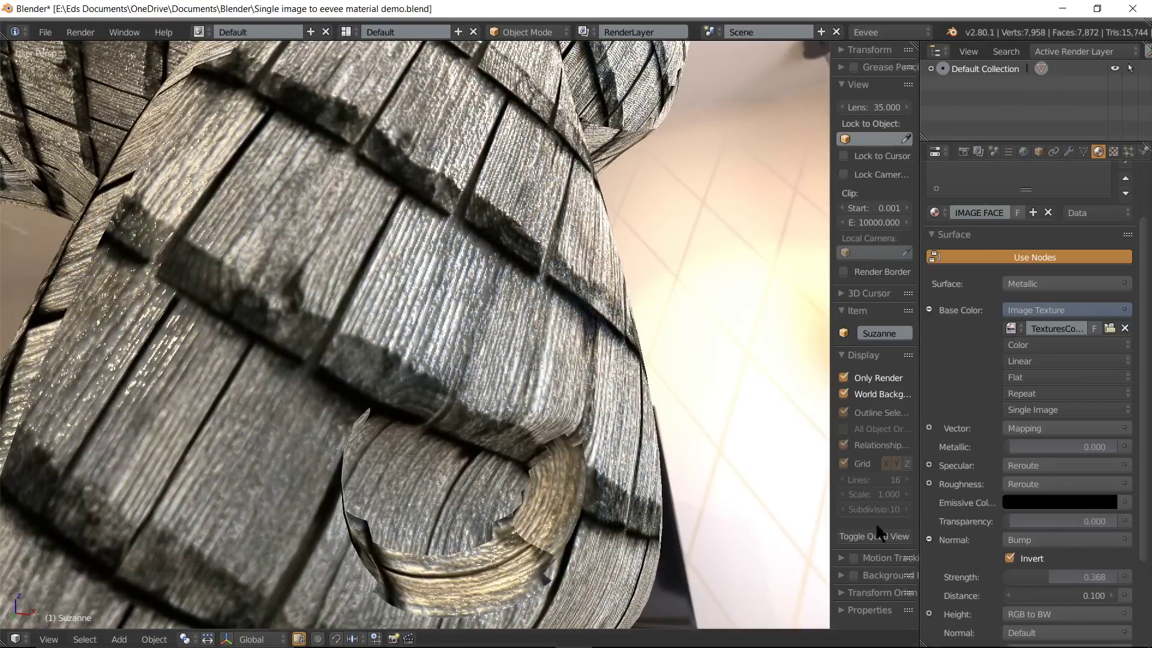
Orbit and zoom around Suzanne to inspect the new bumpy textured surface up close
mouse_move(481, 274)
middle_mouse_down()
mouse_move(454, 127)
mouse_move(468, 239)
middle_mouse_up()
scroll(455, 127, "down", 5)
scroll(337, 102, "down", 3)
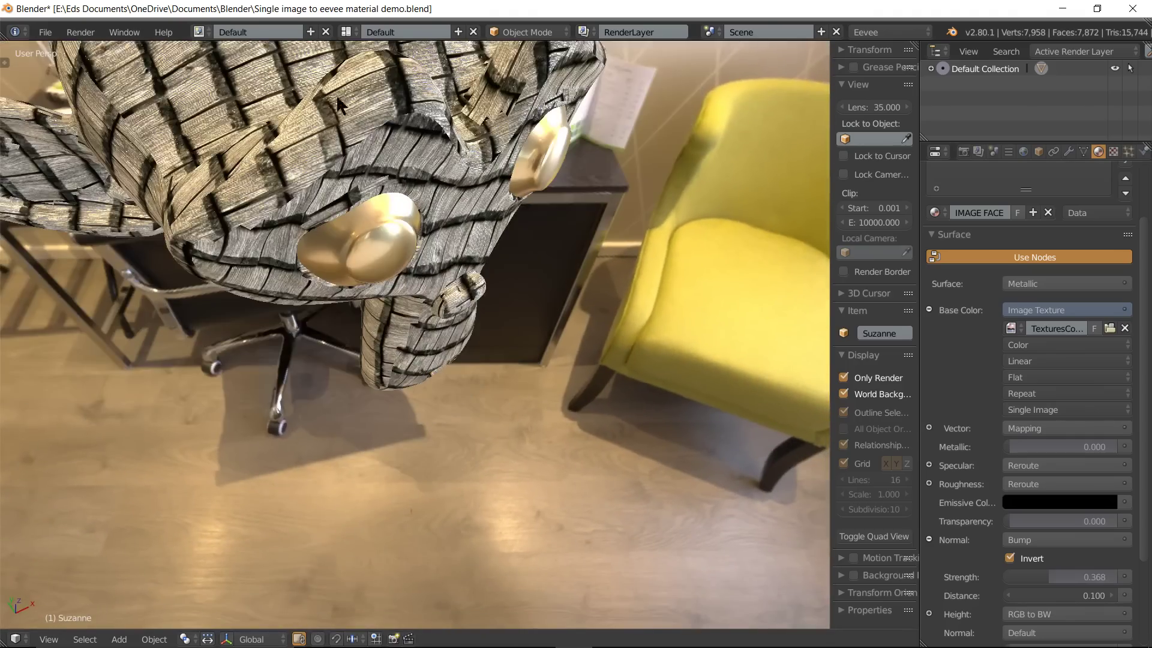
scroll(372, 135, "down", 3)
scroll(406, 152, "up", 2)
scroll(396, 138, "up", 2)
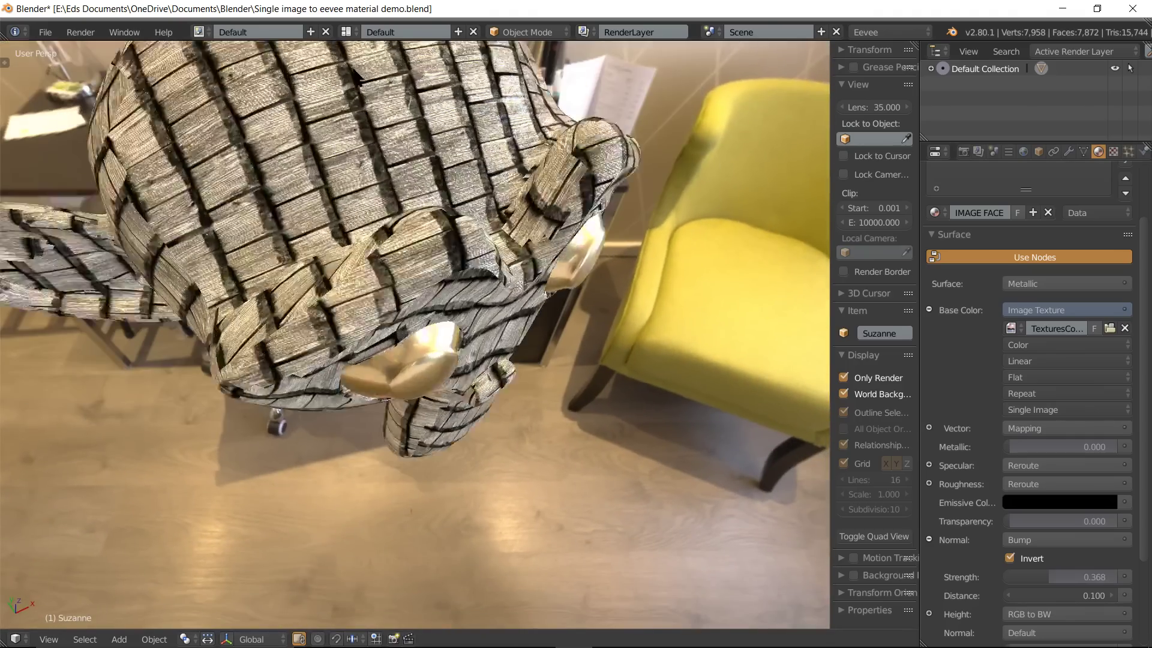
scroll(385, 121, "up", 4)
mouse_move(385, 121)
middle_mouse_down()
mouse_move(566, 133)
mouse_move(632, 174)
middle_mouse_up()
scroll(613, 134, "up", 2)
scroll(632, 174, "down", 1)
scroll(606, 139, "down", 2)
scroll(606, 139, "down", 2)
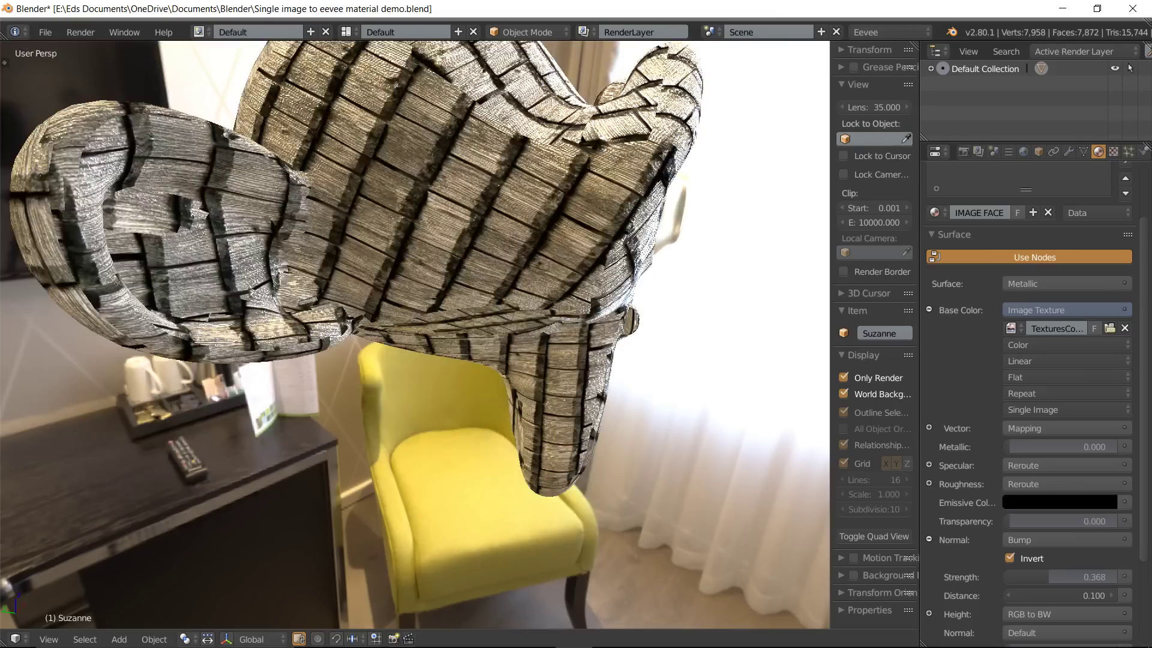
scroll(627, 164, "down", 1)
mouse_move(627, 164)
middle_mouse_down()
mouse_move(573, 199)
mouse_move(564, 188)
middle_mouse_up()
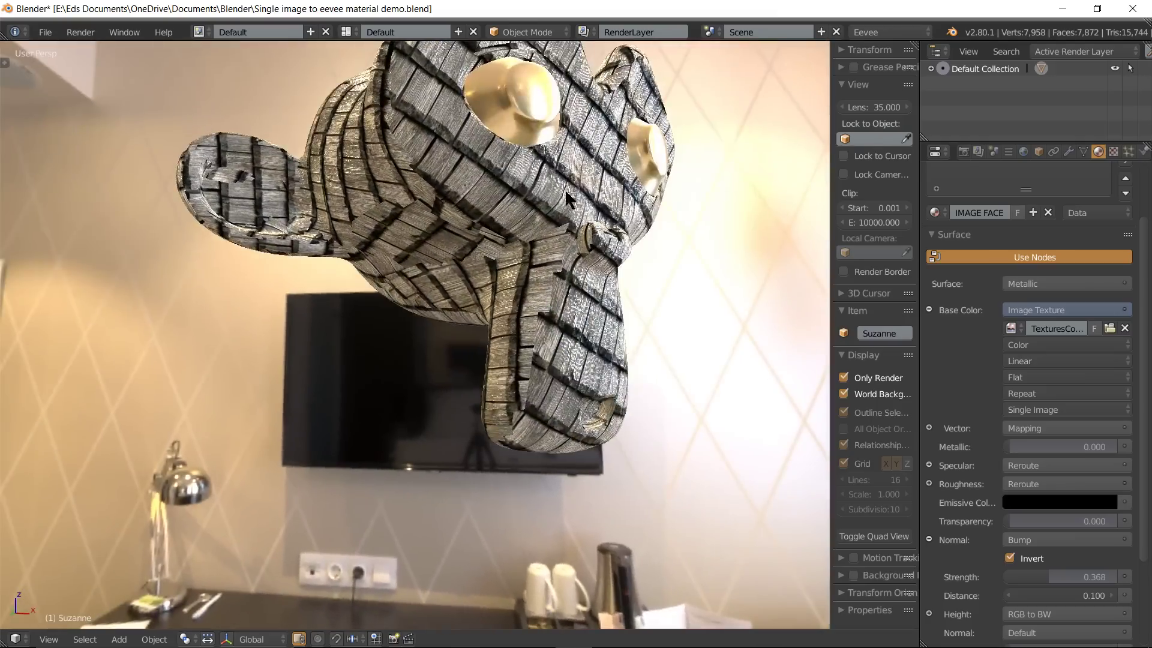
scroll(564, 189, "up", 2)
scroll(557, 167, "up", 2)
mouse_move(628, 225)
middle_mouse_down()
mouse_move(546, 211)
mouse_move(579, 239)
middle_mouse_up()
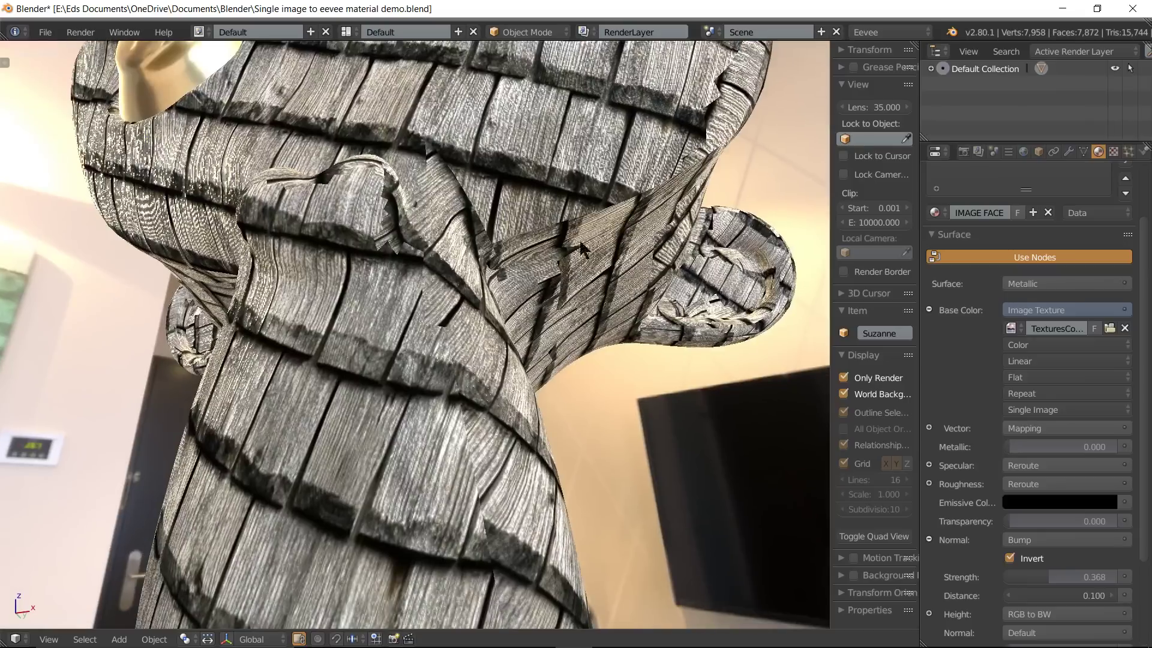
Apply the TexturesCom cobblestone floor image as Suzanne's texture
left_click(1011, 328)
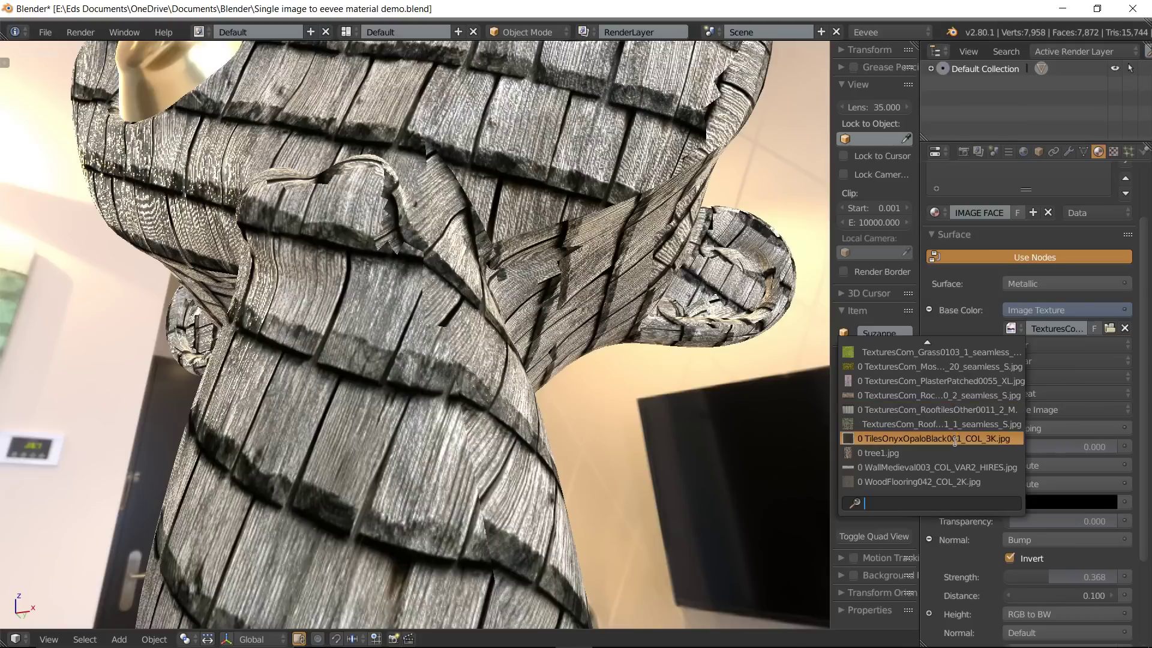
scroll(939, 365, "up", 1)
scroll(936, 362, "up", 1)
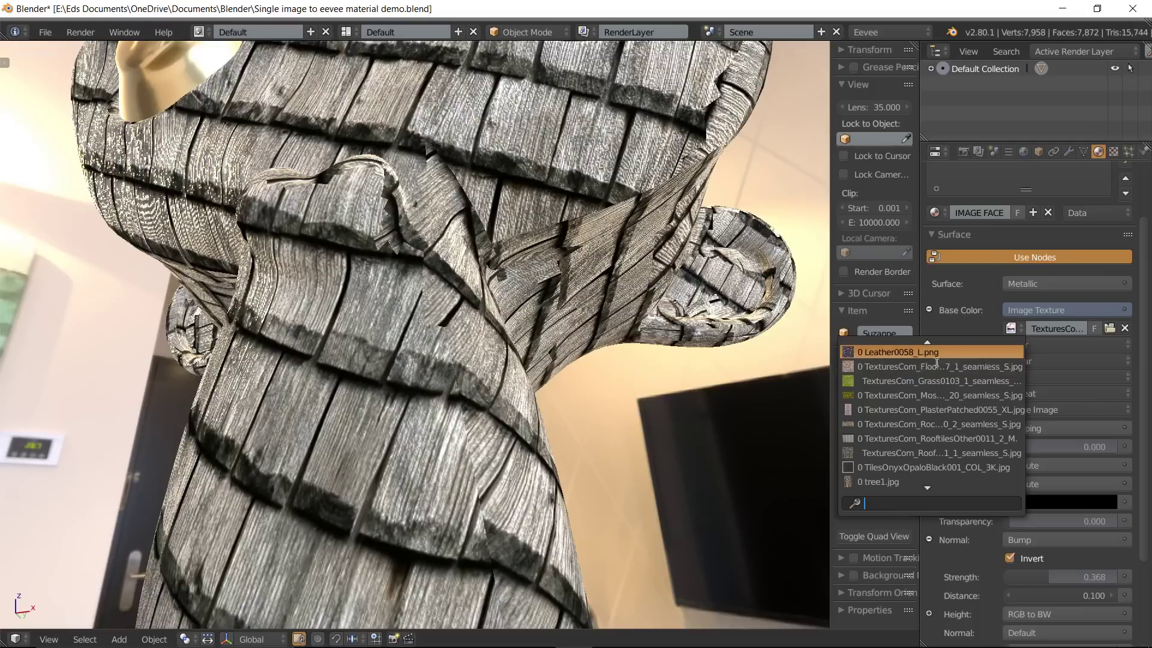
scroll(935, 357, "up", 3)
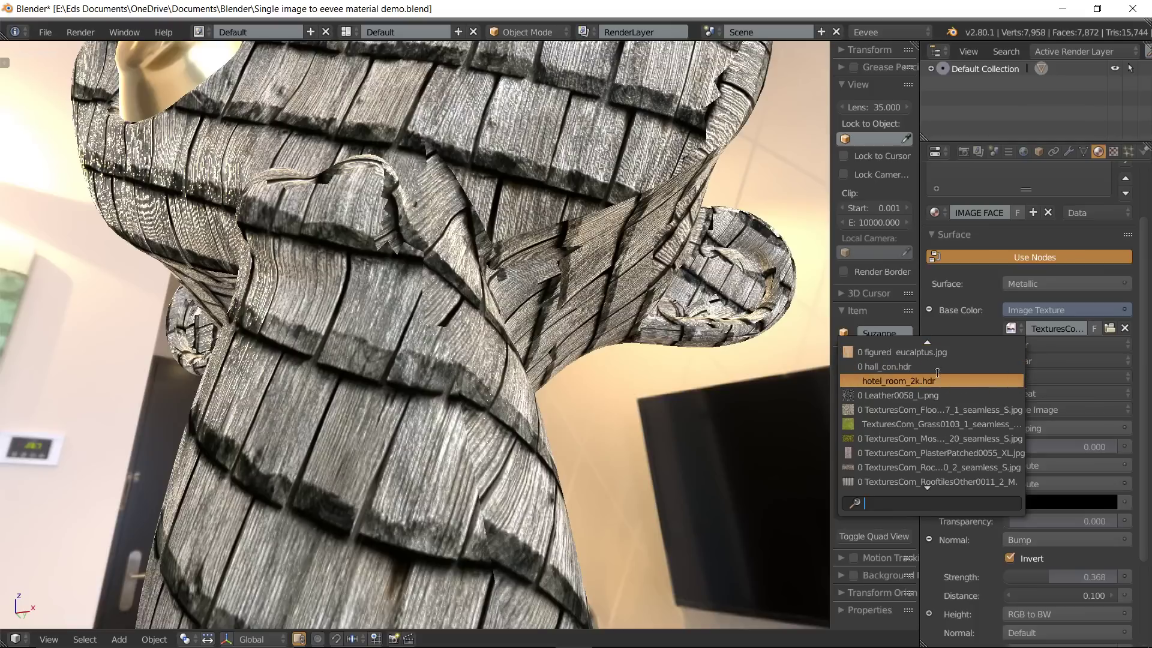
left_click(947, 409)
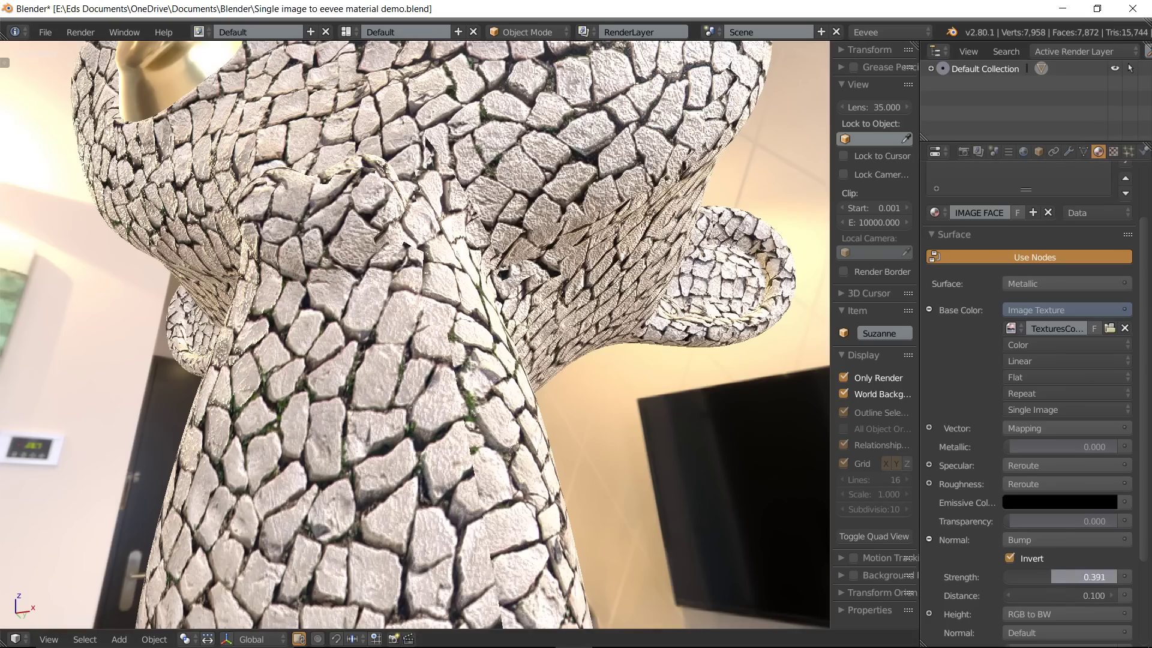
Raise the bump strength to 0.579 and turn off bump inversion
left_click_drag(1074, 577, 1098, 576)
scroll(387, 337, "down", 4)
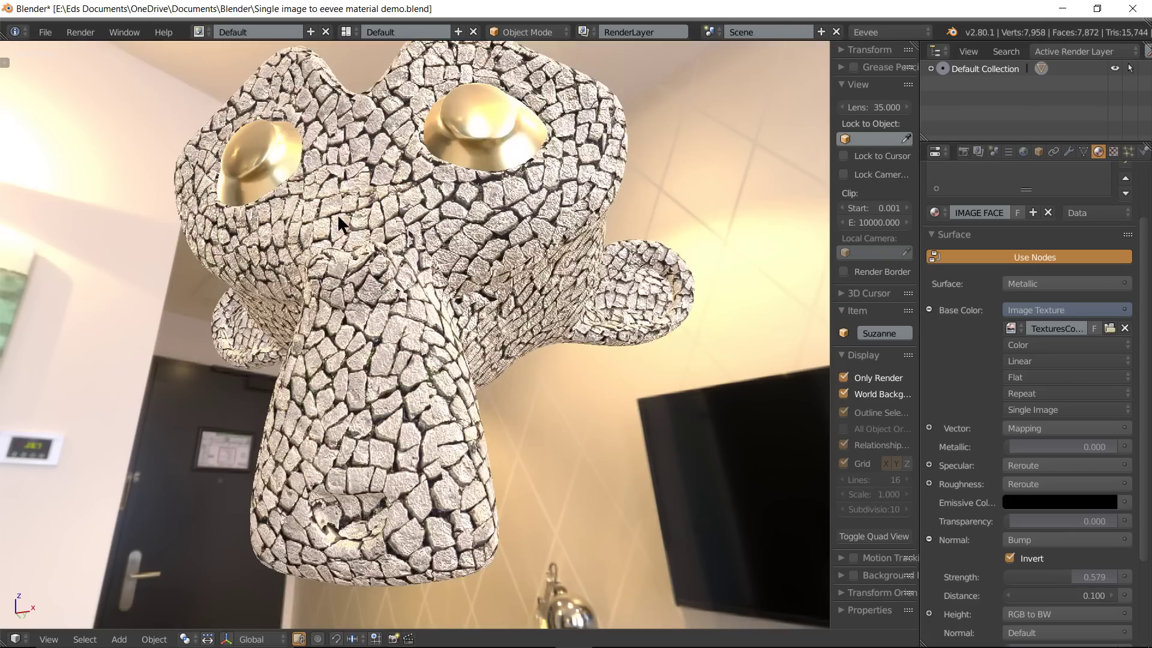
mouse_move(337, 214)
middle_mouse_down()
mouse_move(363, 264)
mouse_move(422, 306)
mouse_move(445, 291)
middle_mouse_up()
scroll(450, 292, "up", 3)
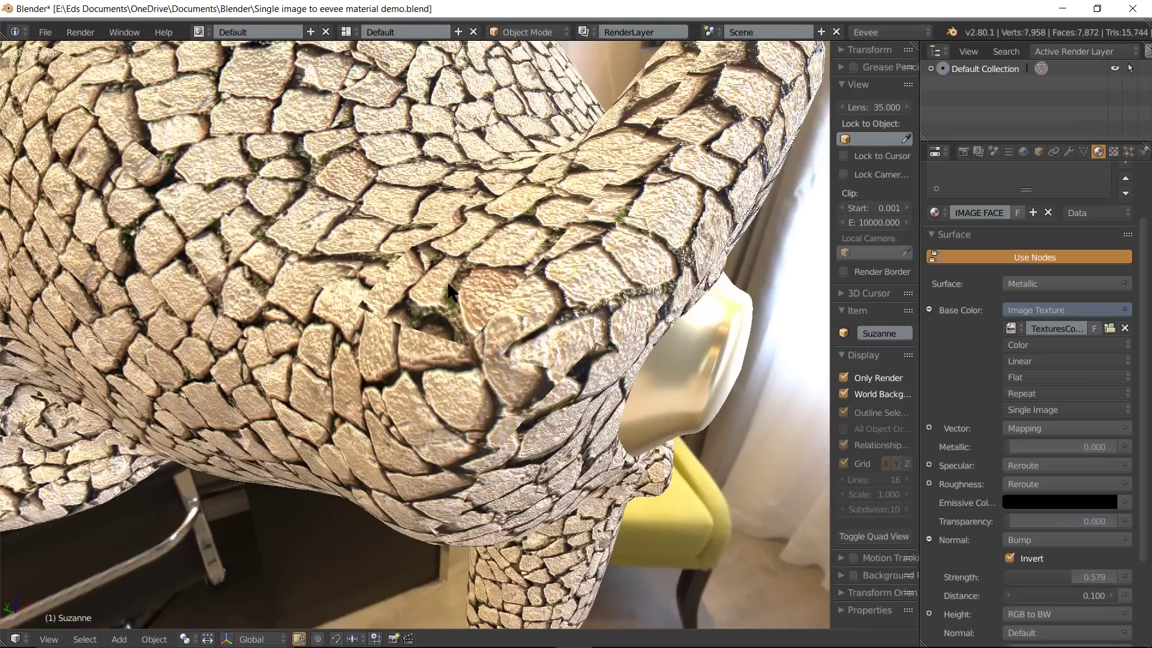
scroll(450, 292, "up", 2)
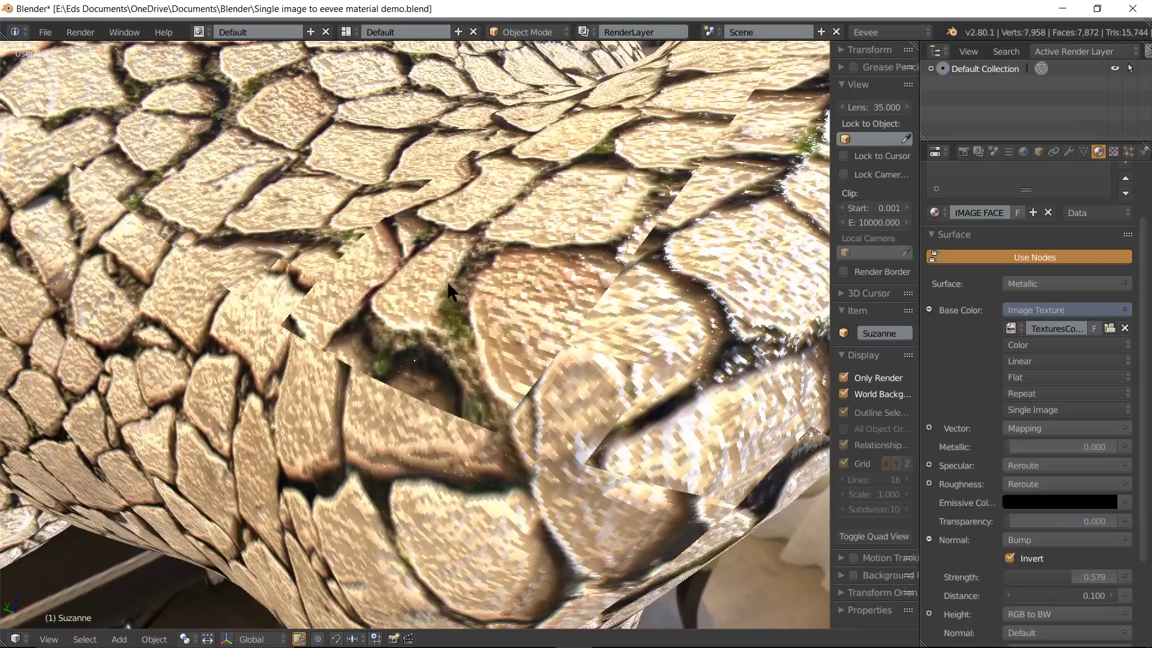
left_click(1010, 557)
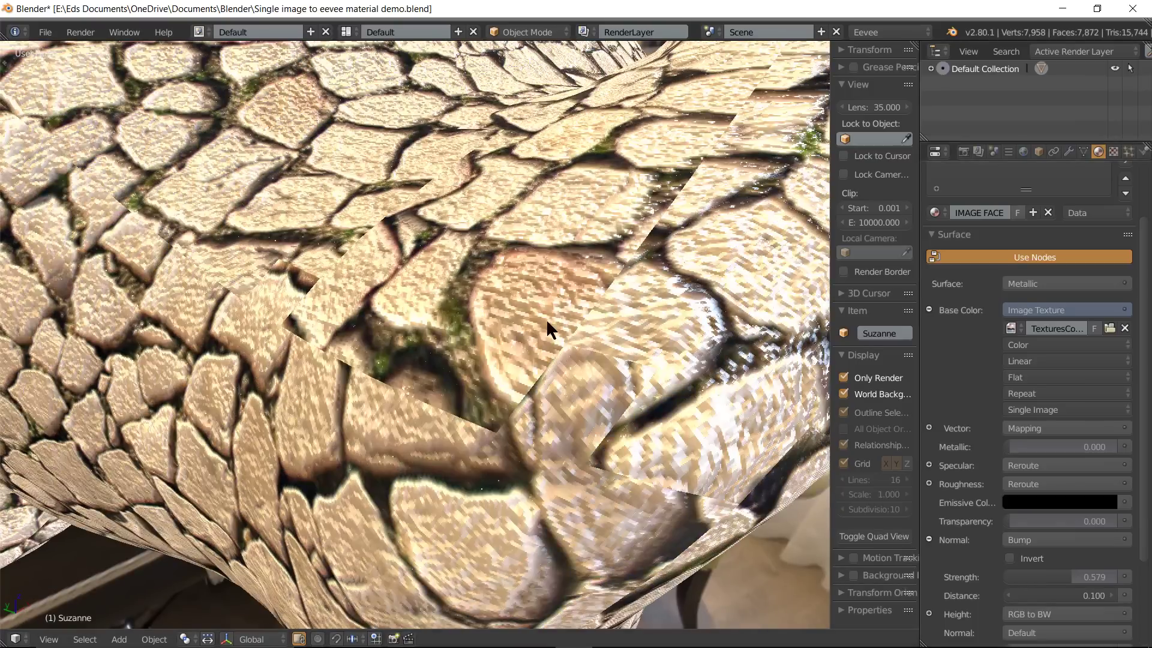
scroll(546, 319, "down", 5)
scroll(535, 336, "up", 2)
mouse_move(532, 360)
middle_mouse_down()
mouse_move(503, 394)
mouse_move(493, 387)
mouse_move(506, 370)
middle_mouse_up()
scroll(502, 395, "up", 2)
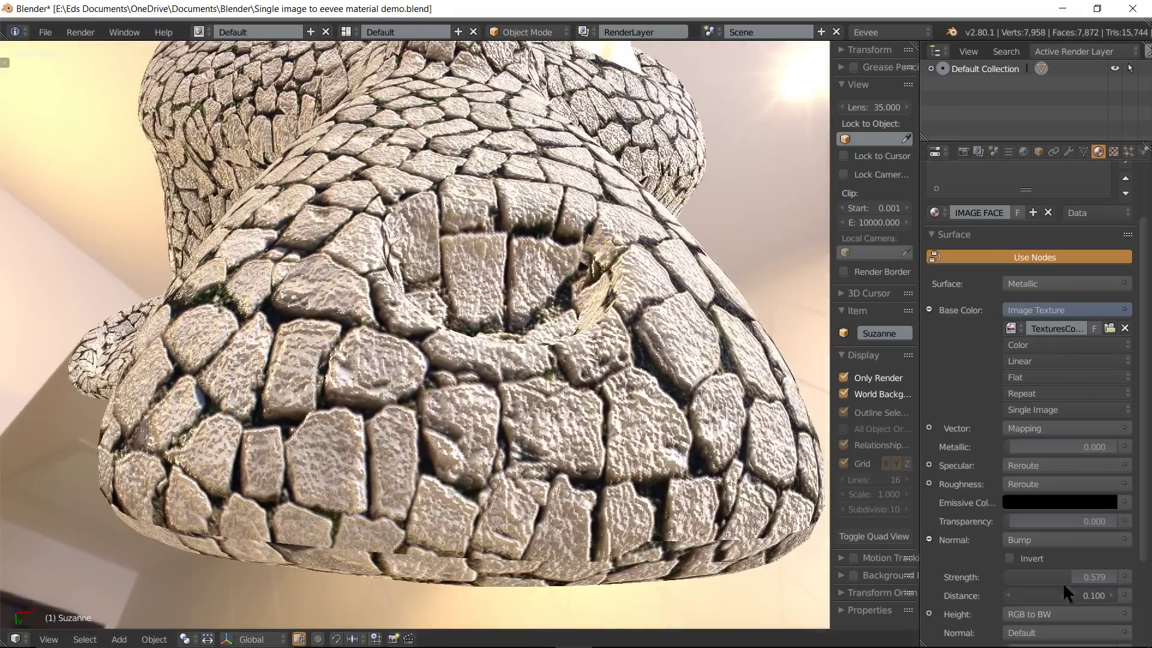
Fine-tune the bump strength to settle at 0.307, checking Suzanne from several angles
left_click_drag(1094, 577, 1060, 576)
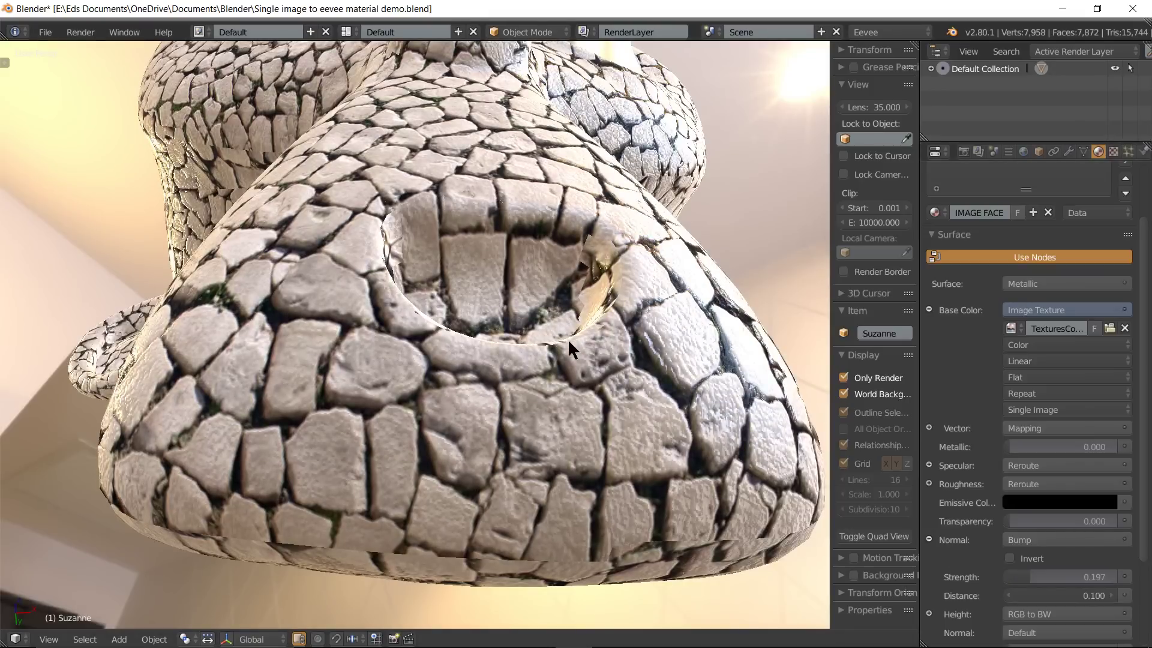
scroll(531, 203, "up", 3)
mouse_move(535, 205)
middle_mouse_down()
mouse_move(559, 212)
mouse_move(581, 294)
middle_mouse_up()
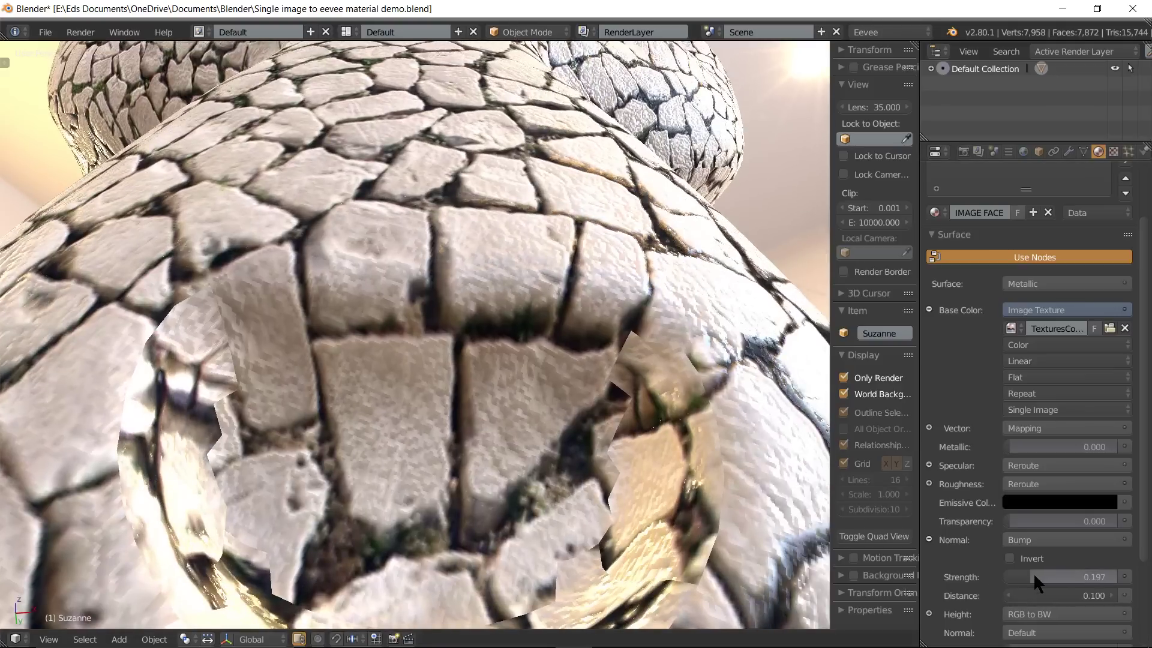
left_click_drag(1033, 572, 1063, 573)
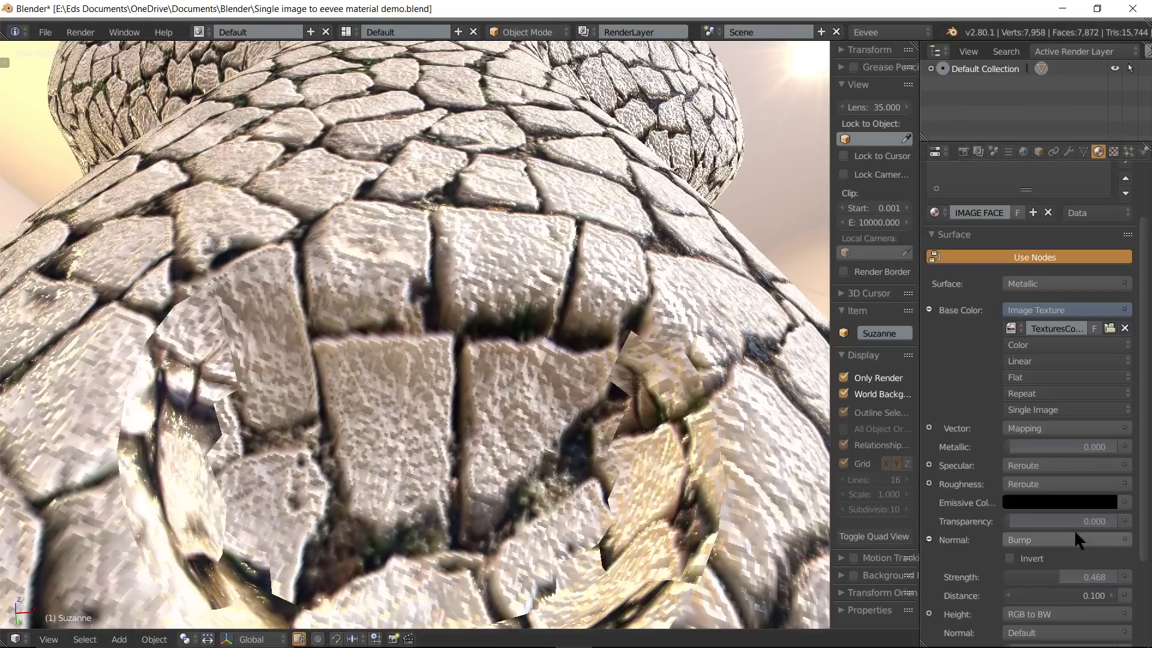
left_click_drag(1062, 576, 1044, 576)
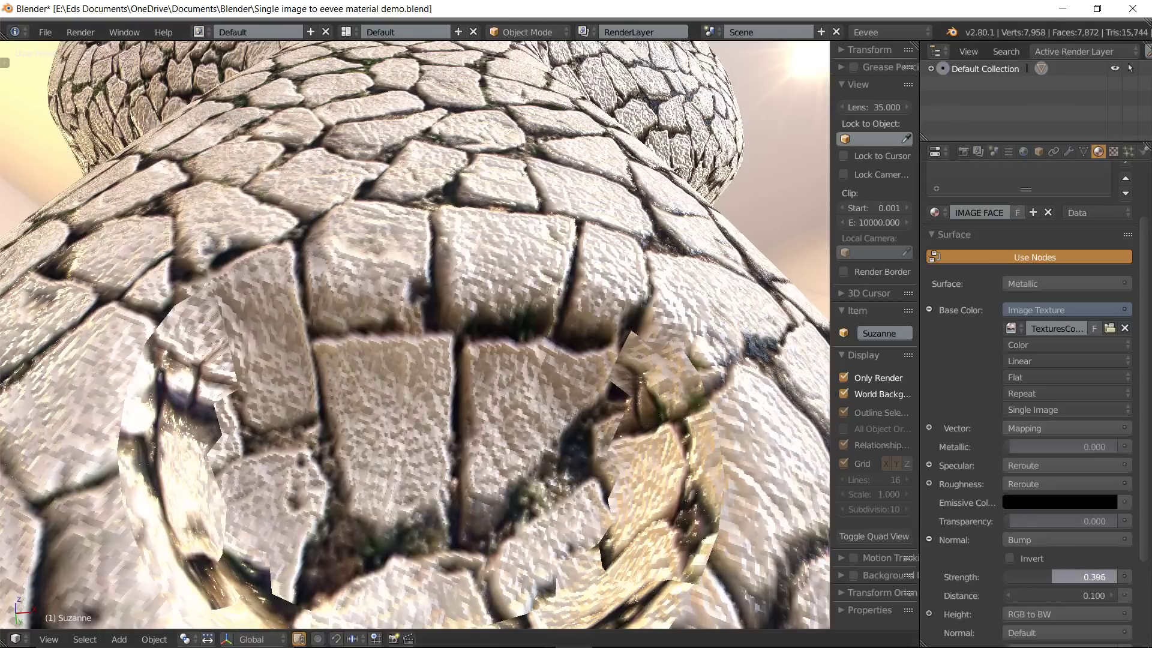
scroll(454, 264, "down", 5)
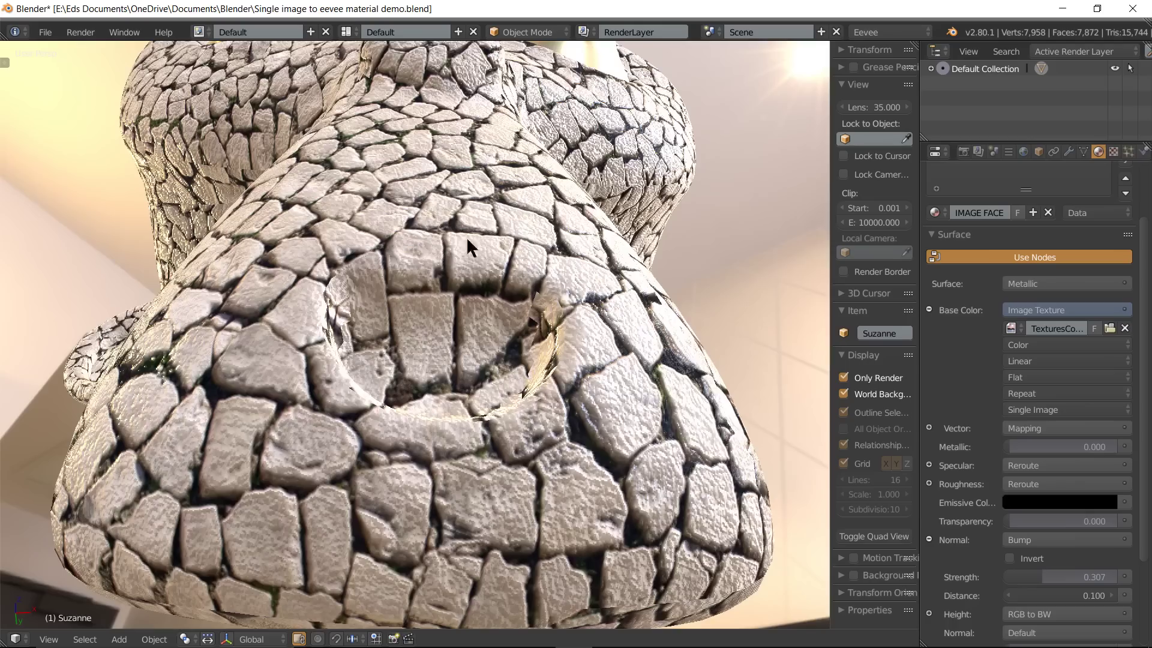
mouse_move(466, 237)
middle_mouse_down()
mouse_move(454, 228)
mouse_move(463, 253)
mouse_move(444, 250)
mouse_move(538, 304)
mouse_move(530, 322)
mouse_move(447, 324)
mouse_move(405, 291)
mouse_move(331, 264)
middle_mouse_up()
scroll(463, 253, "down", 3)
scroll(463, 254, "down", 2)
middle_click_drag(214, 262, 636, 325)
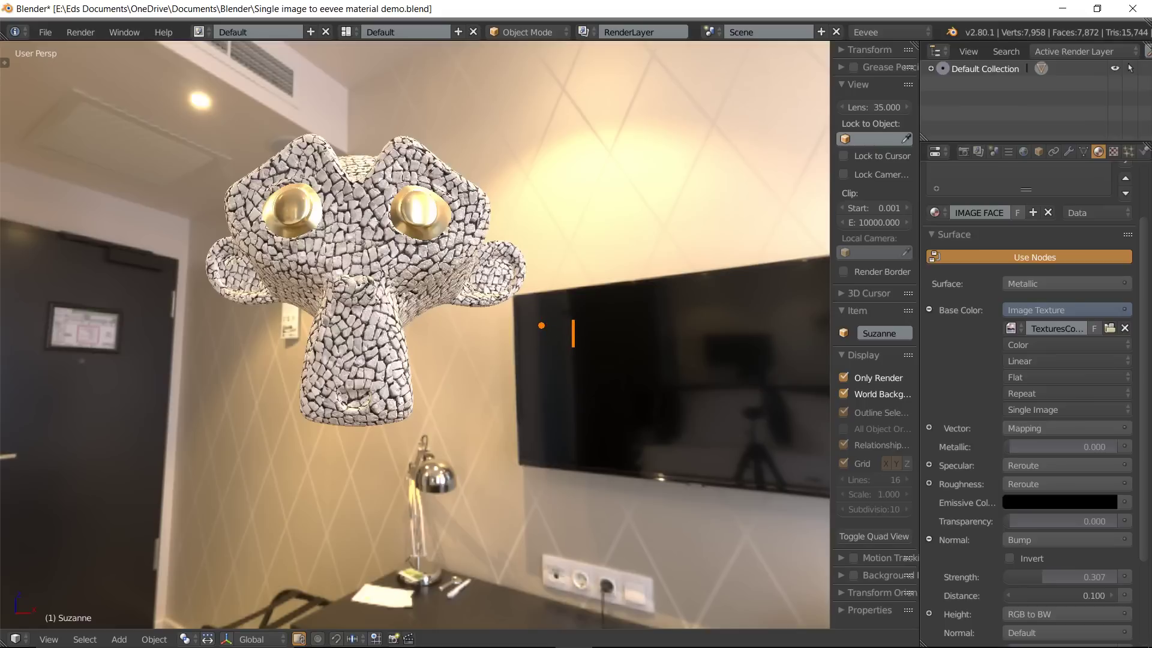
Type the caption 'OK to the node setup' and widen the 3D view over the Properties editor
type("OK to ")
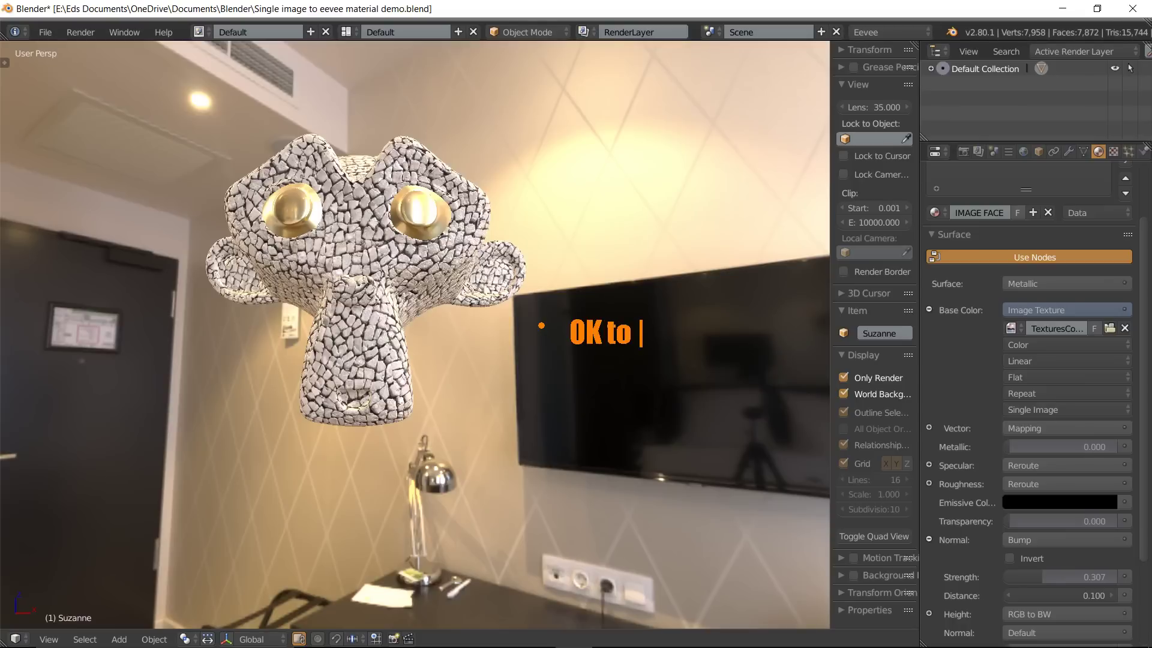
type("the node set")
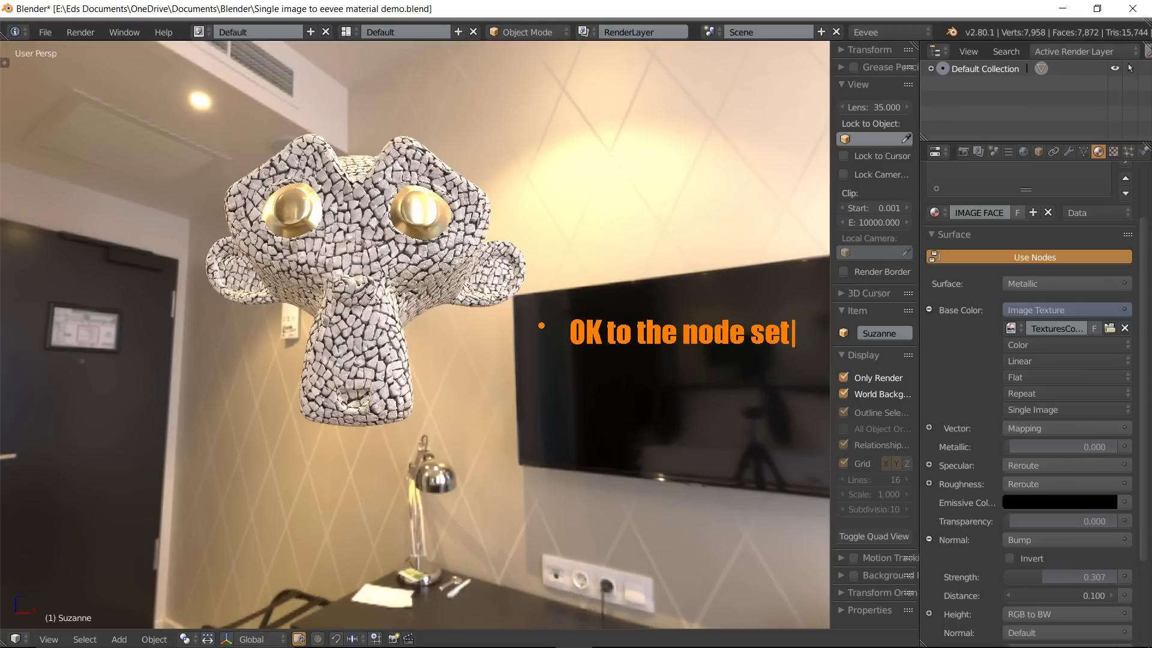
type("ip")
key("BackSpace")
key("BackSpace")
type("up")
key("Return")
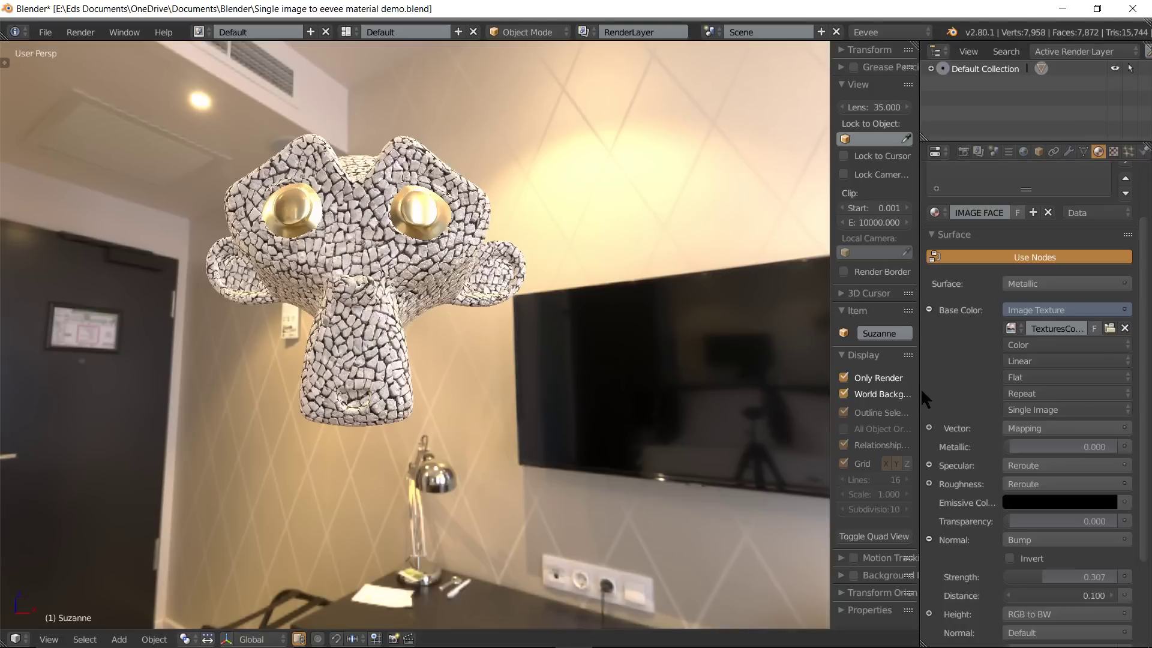
mouse_move(920, 393)
left_mouse_down()
mouse_move(1032, 392)
mouse_move(1038, 412)
left_mouse_up()
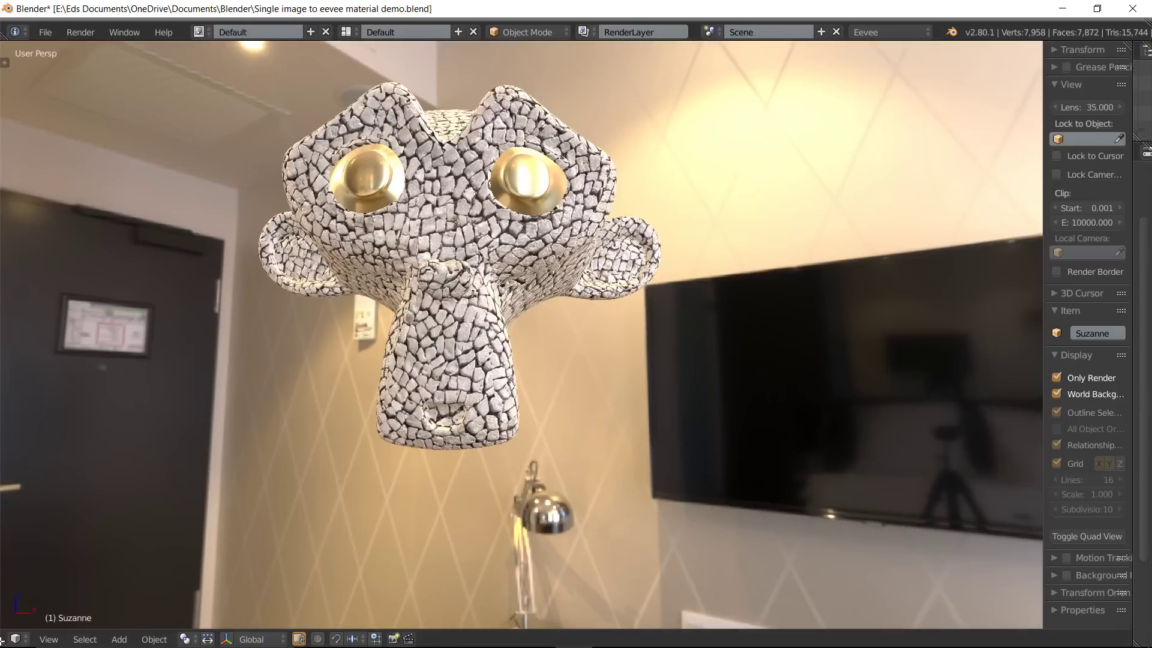
Split the 3D view into two stacked views and orbit the top one sideways
left_click_drag(24, 605, 39, 368)
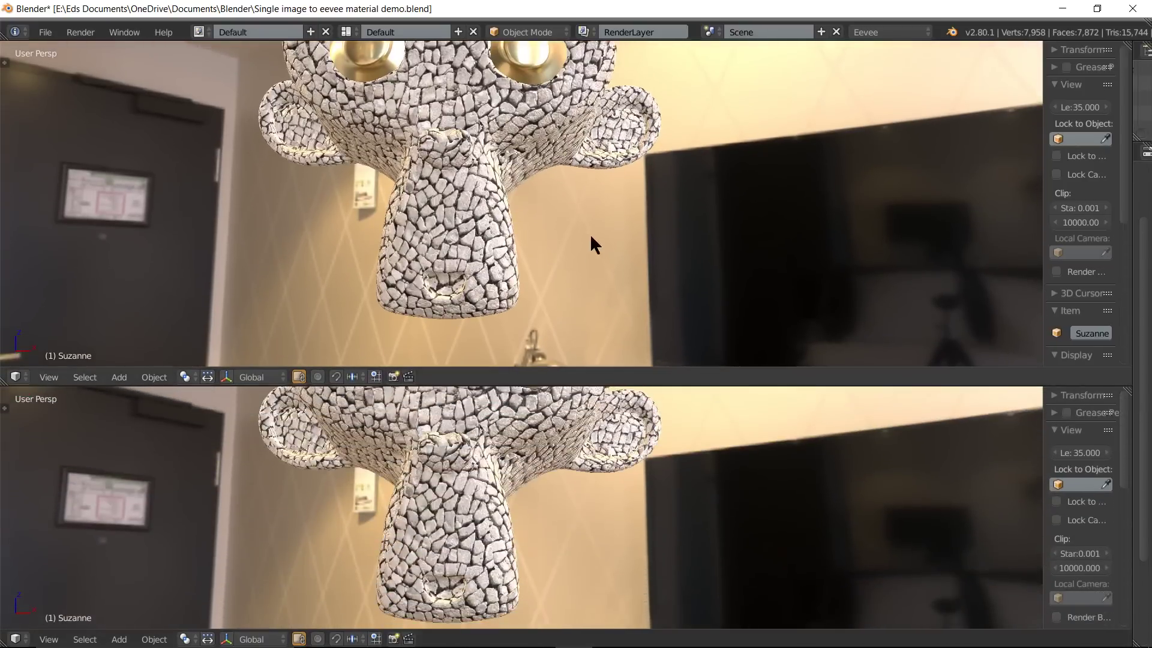
scroll(587, 236, "down", 1)
scroll(567, 269, "down", 3)
scroll(538, 211, "up", 2)
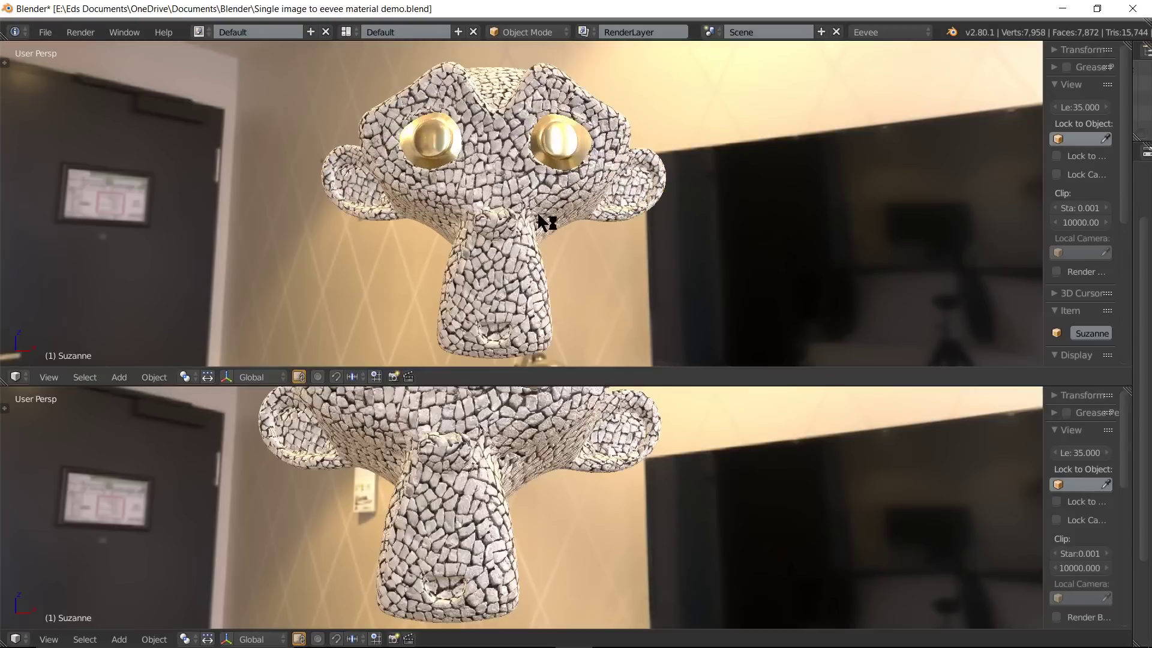
middle_click_drag(537, 211, 722, 250)
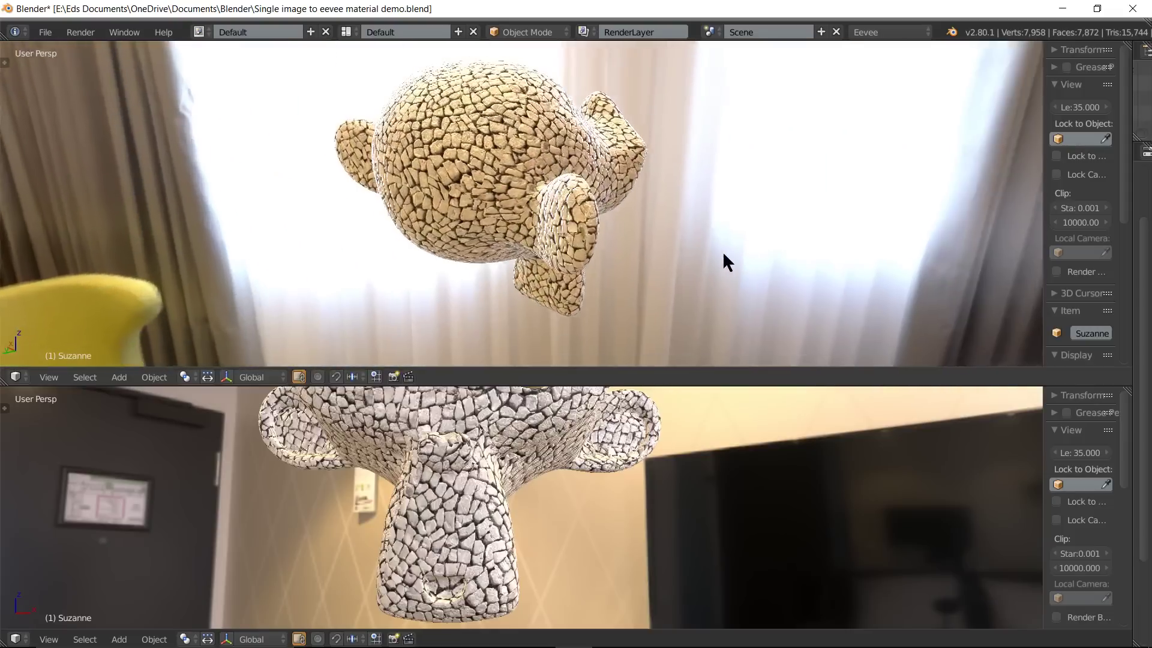
scroll(596, 113, "up", 2)
scroll(413, 168, "up", 1)
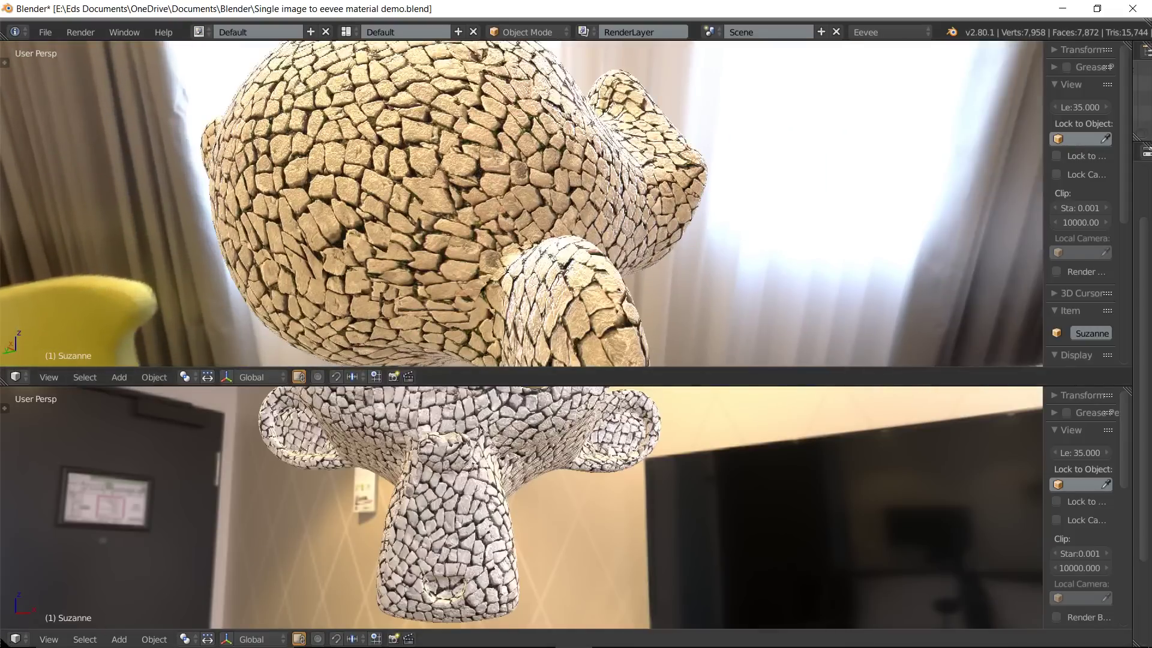
Show the material's node tree in the lower area and move Texture Coordinate further left
left_click(17, 639)
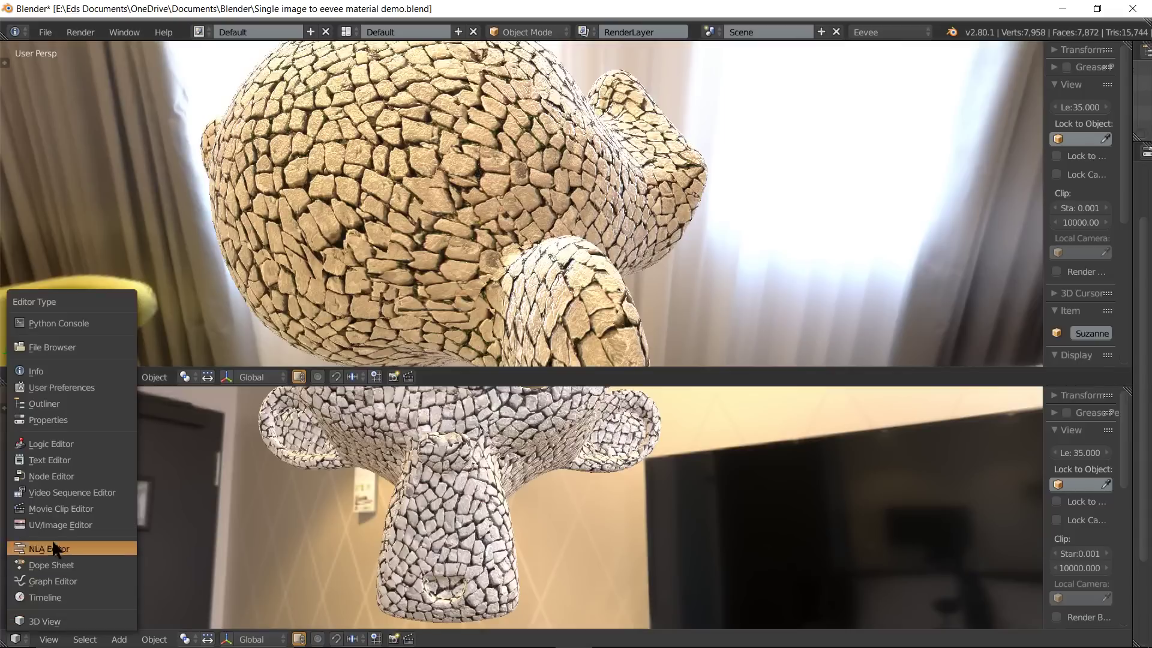
left_click(54, 475)
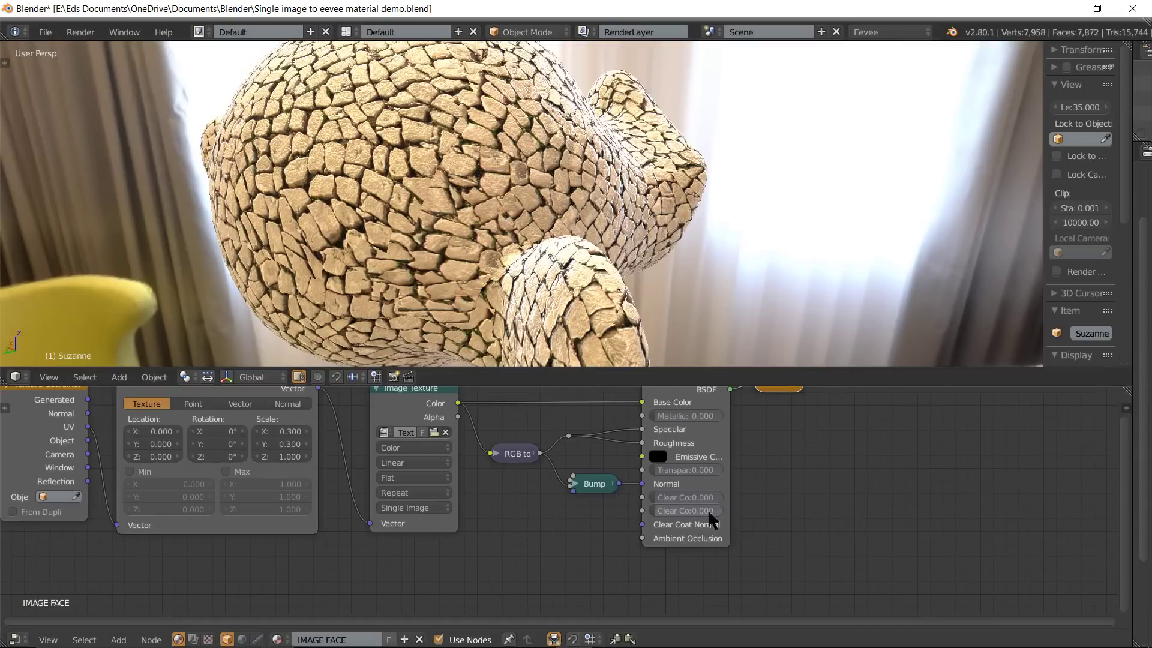
key("Home")
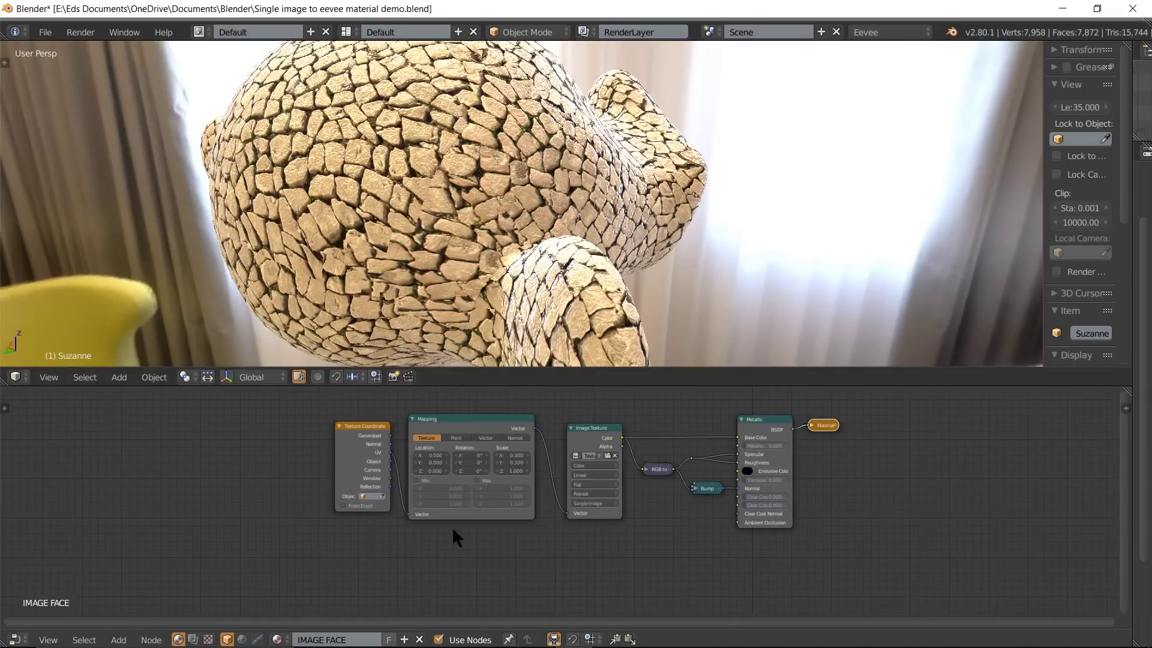
scroll(458, 548, "up", 2)
scroll(598, 568, "down", 3)
scroll(506, 564, "up", 1)
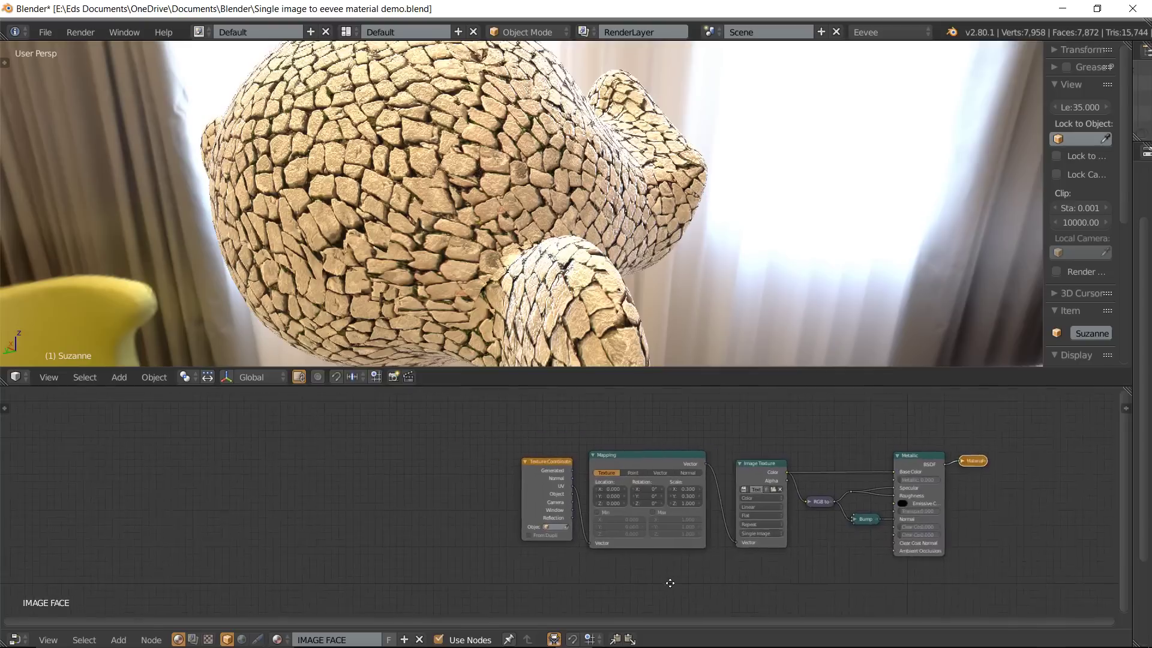
scroll(570, 494, "up", 1)
scroll(570, 494, "up", 1)
scroll(649, 532, "up", 1)
scroll(550, 446, "up", 1)
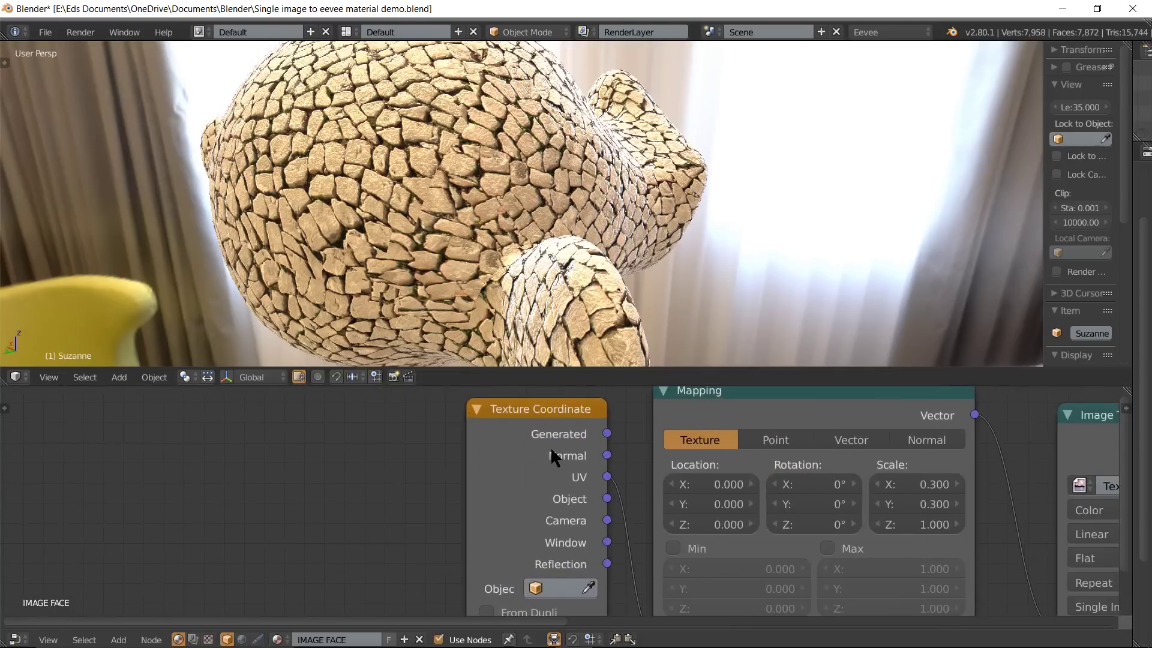
mouse_move(553, 400)
left_mouse_down()
mouse_move(321, 413)
mouse_move(345, 414)
left_mouse_up()
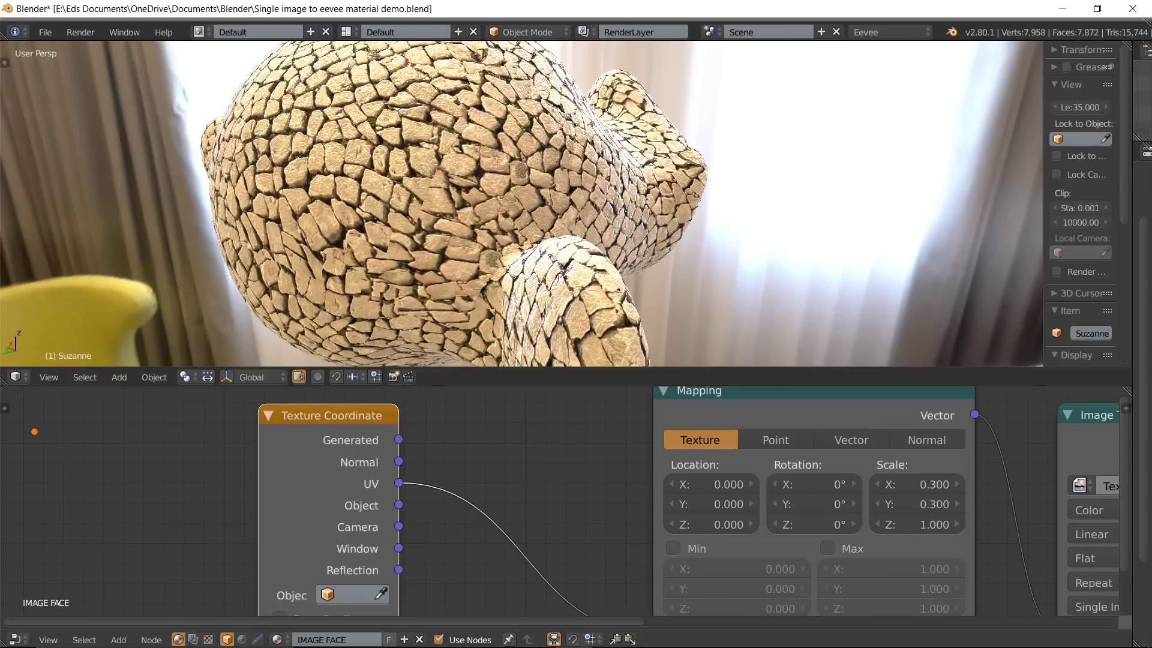
type("Need ")
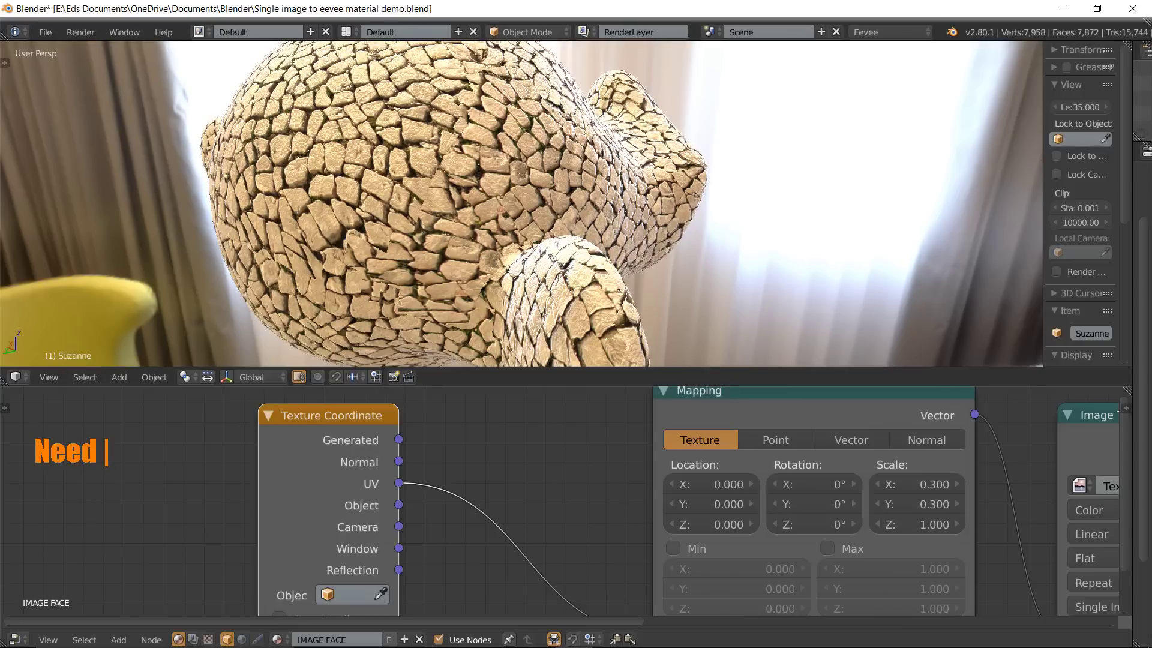
type("to ")
type("map from")
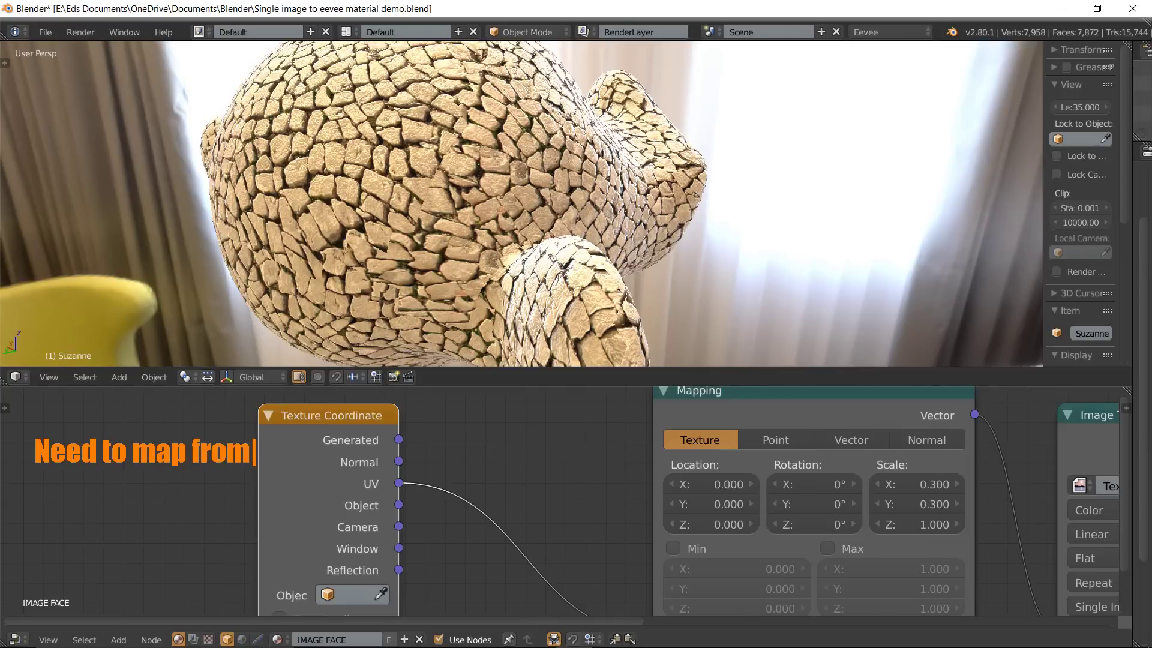
key("Return")
type("UV")
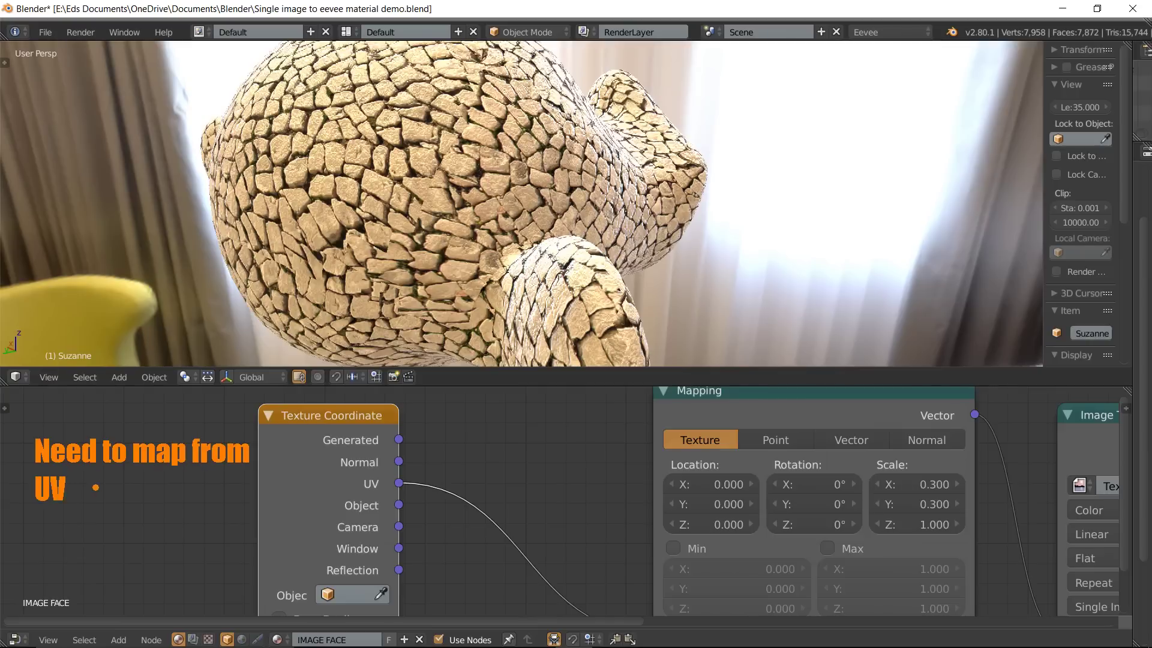
scroll(552, 496, "down", 1)
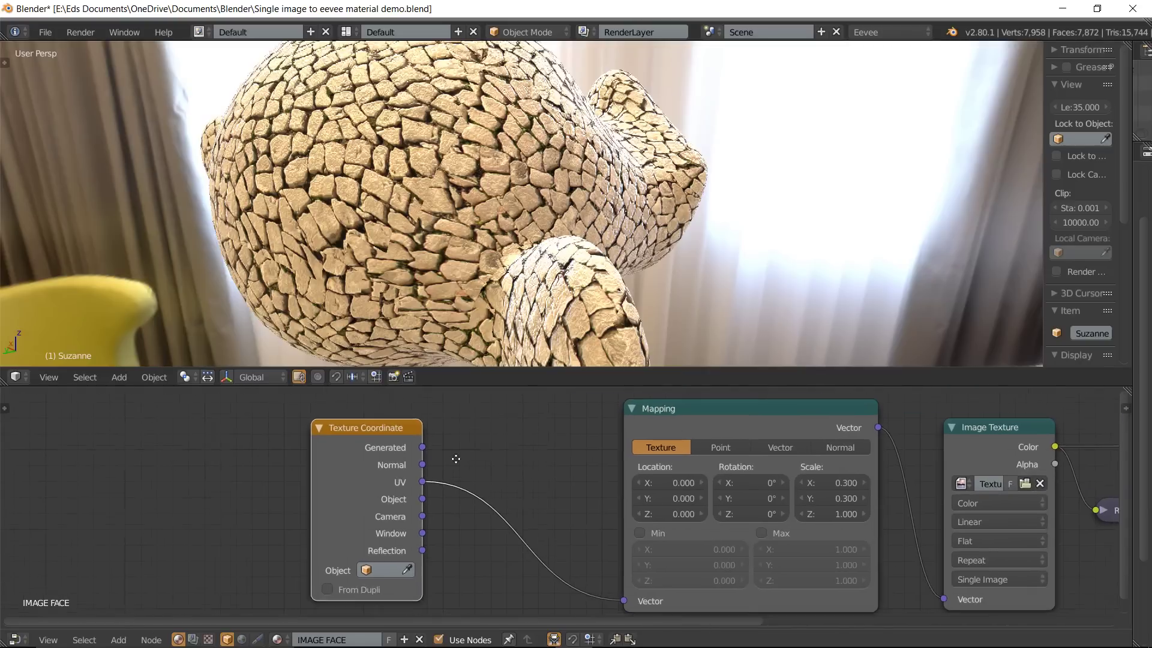
scroll(452, 462, "down", 3, "ctrl")
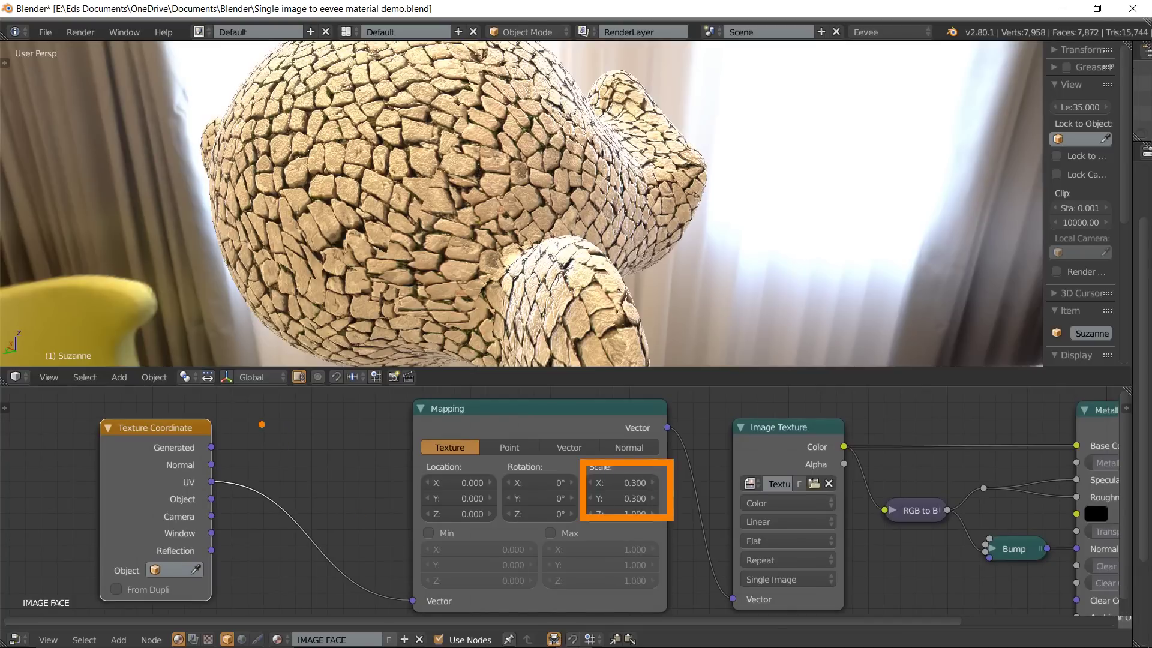
type("ON")
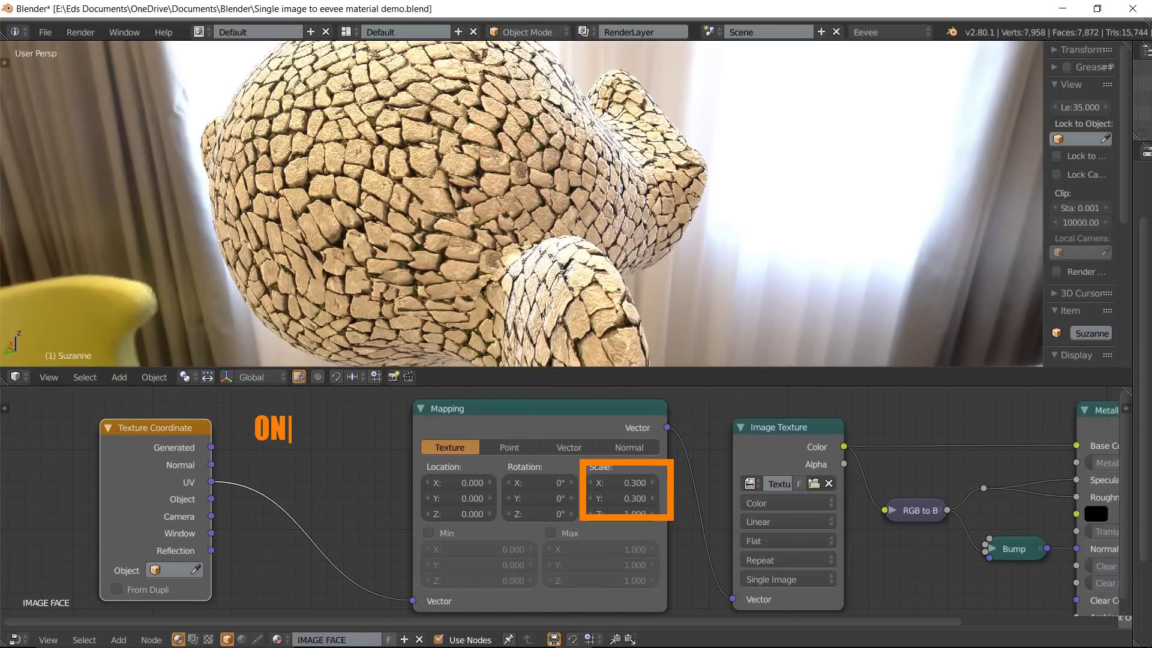
type("ly")
key("BackSpace")
key("BackSpace")
key("BackSpace")
type("nly or")
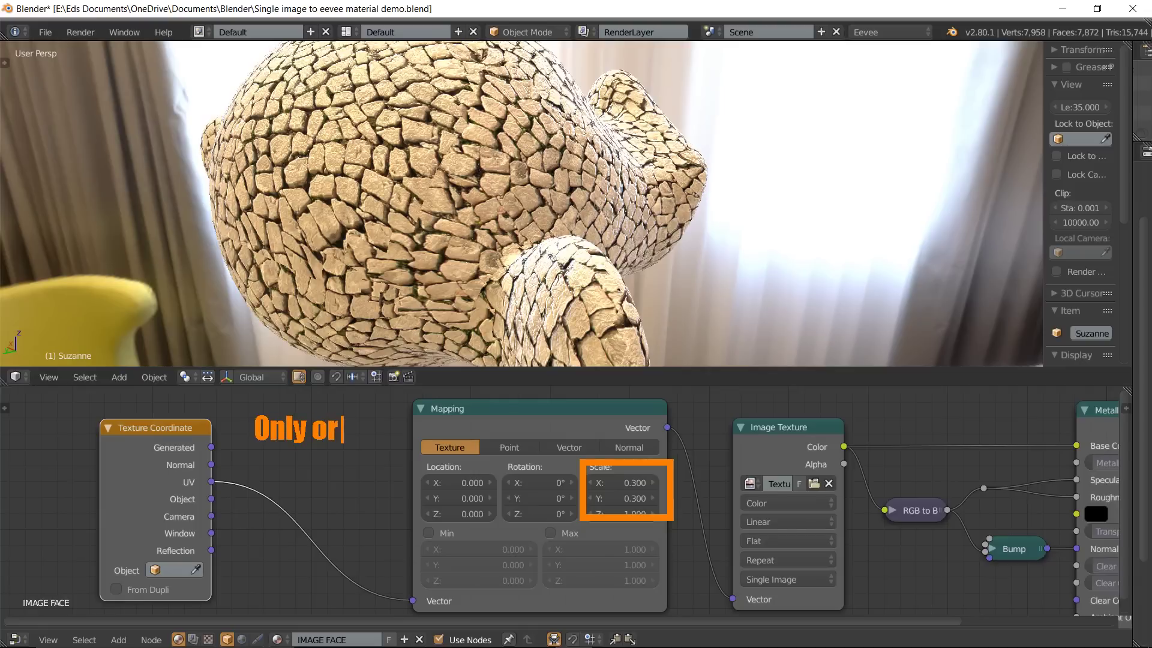
key("BackSpace")
key("BackSpace")
type("or")
key("BackSpace")
key("BackSpace")
key("BackSpace")
type("f")
type("or")
key("Return")
type("scale")
key("Return")
key("Return")
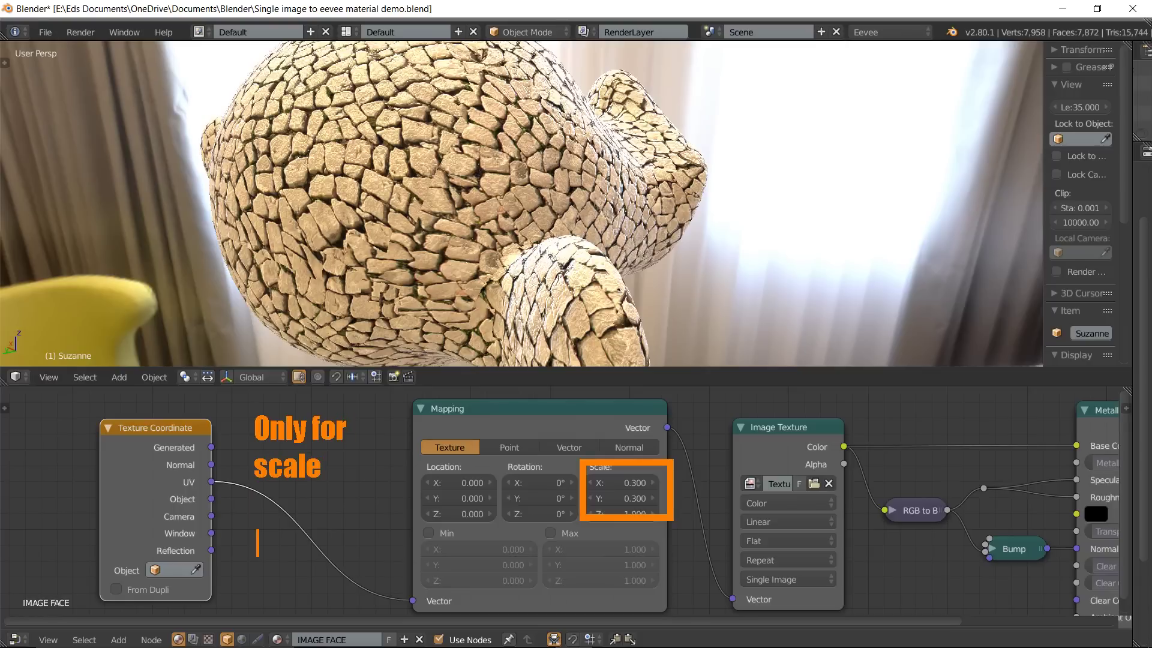
type("Optional")
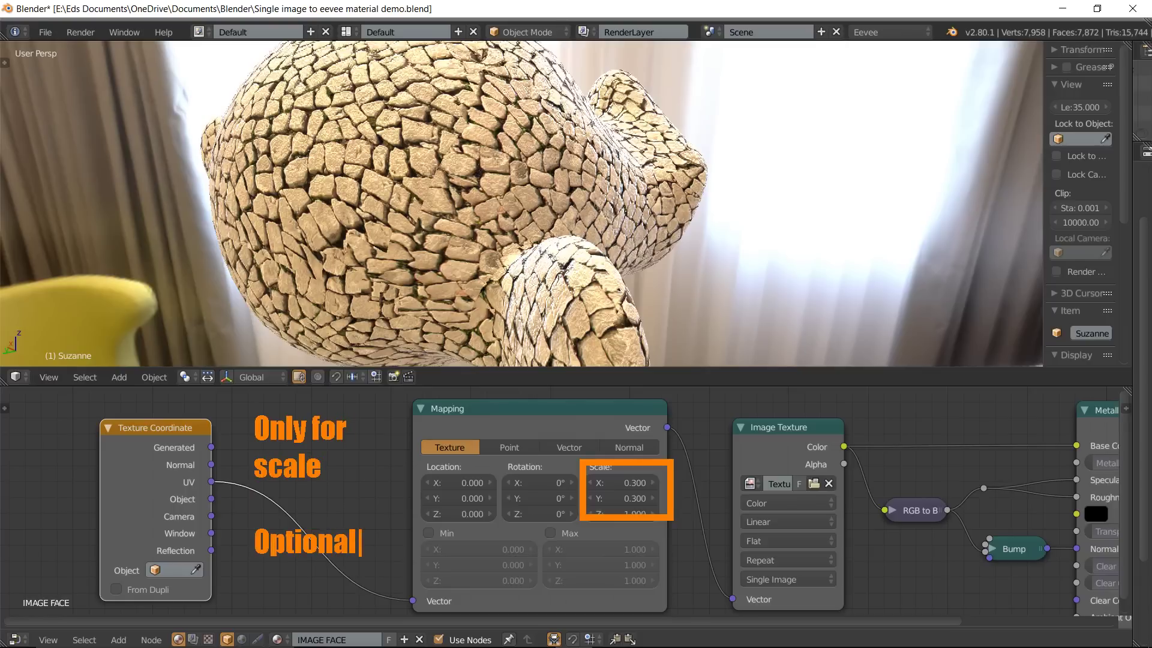
key("Return")
type("``")
key("Escape")
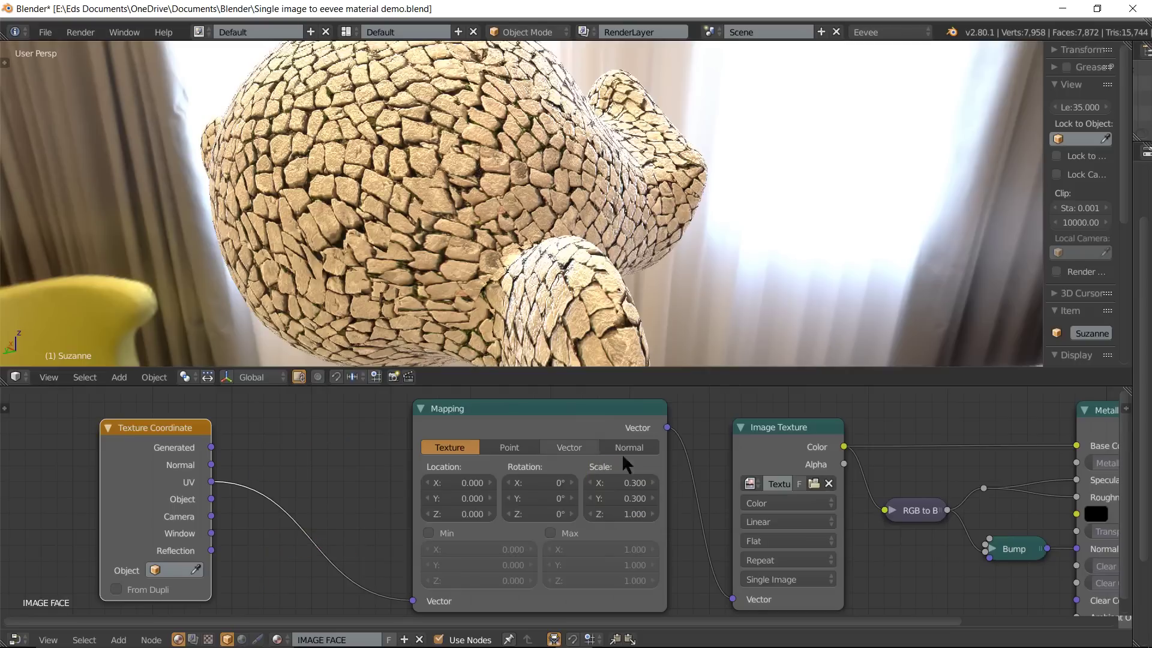
Move the Mapping and Image Texture nodes left, reposition RGB to BW, and expand the Bump node
left_click_drag(566, 407, 412, 414)
left_click_drag(821, 422, 660, 404)
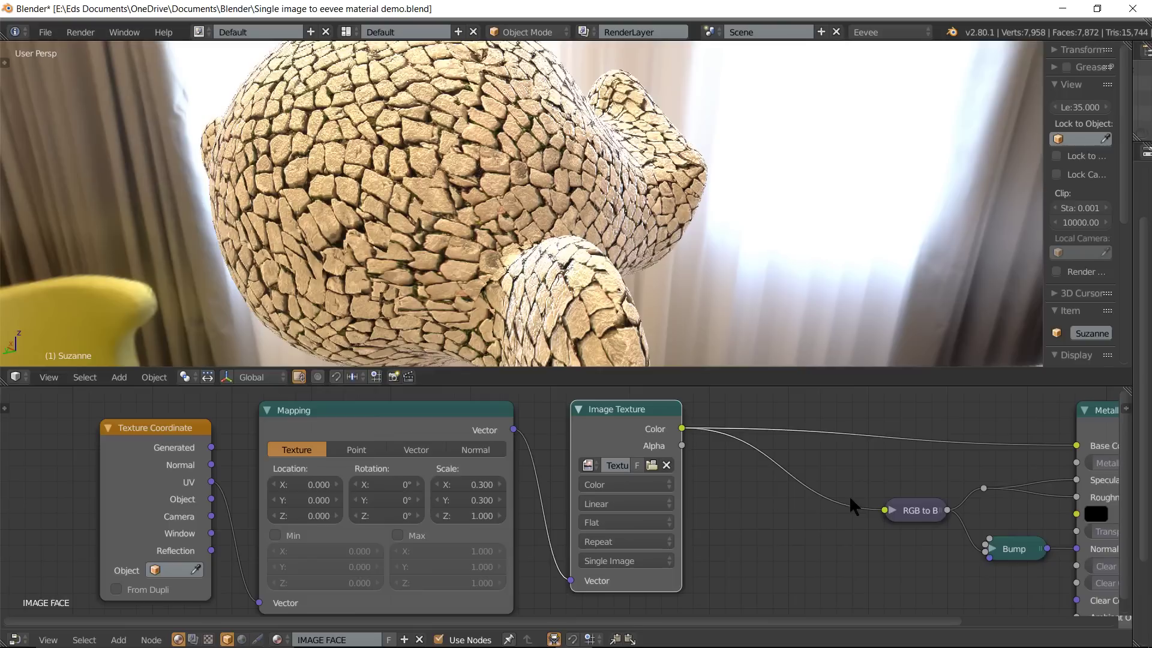
middle_click_drag(923, 582, 771, 563)
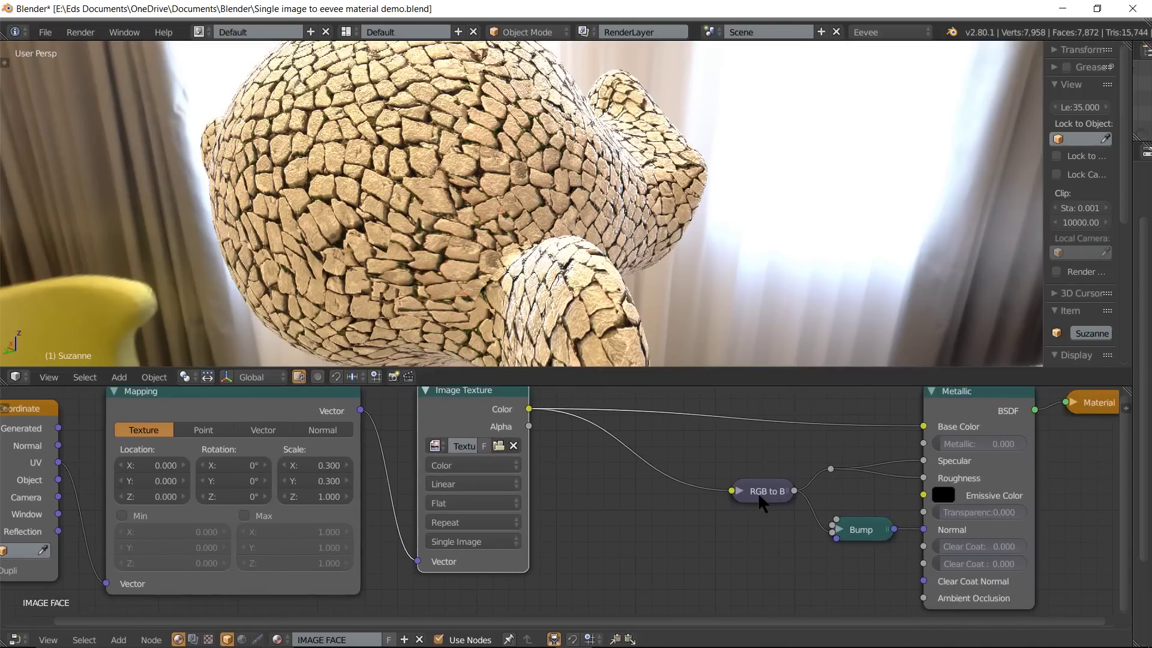
left_click(739, 487)
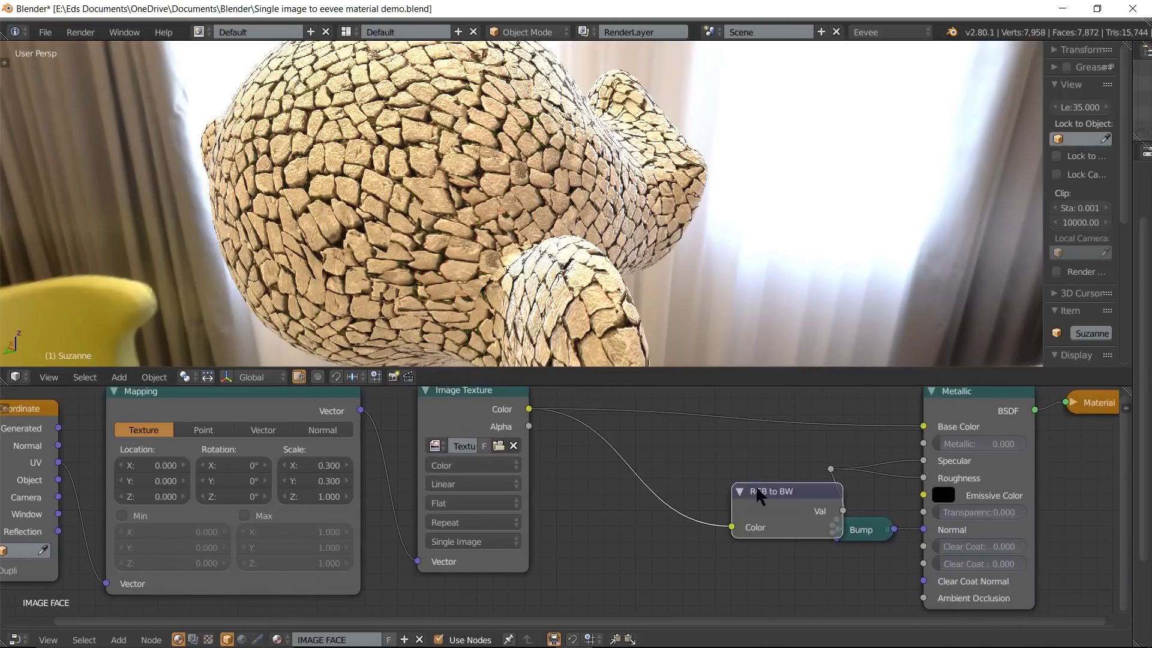
left_click_drag(755, 491, 621, 444)
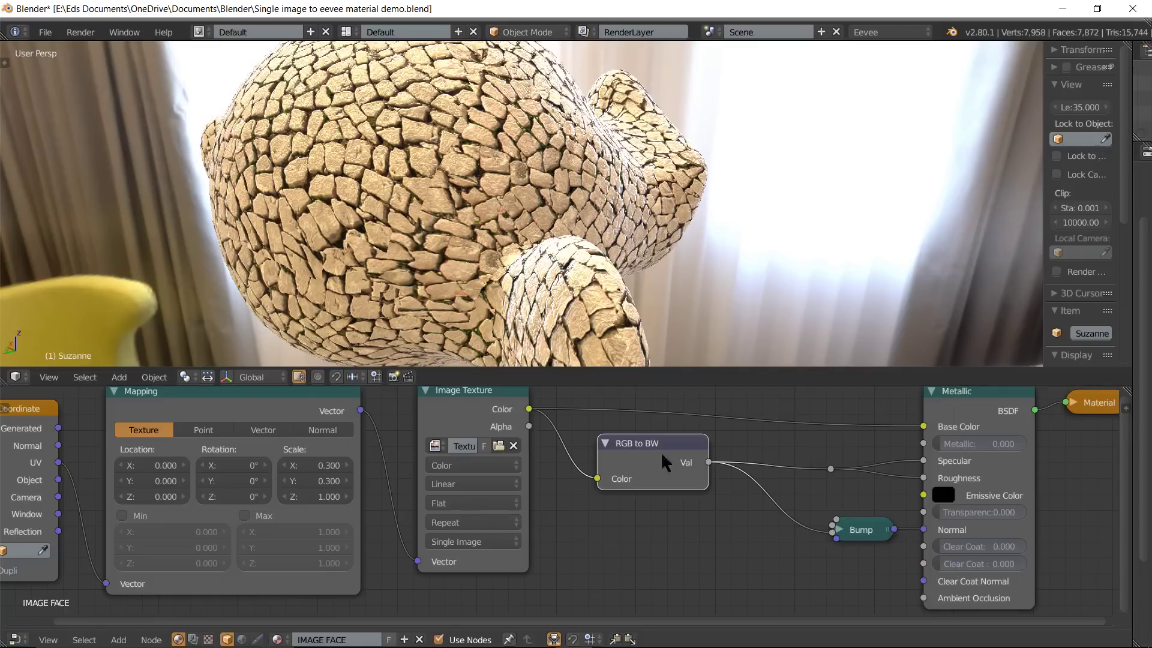
left_click(605, 442)
middle_click_drag(649, 505, 471, 514)
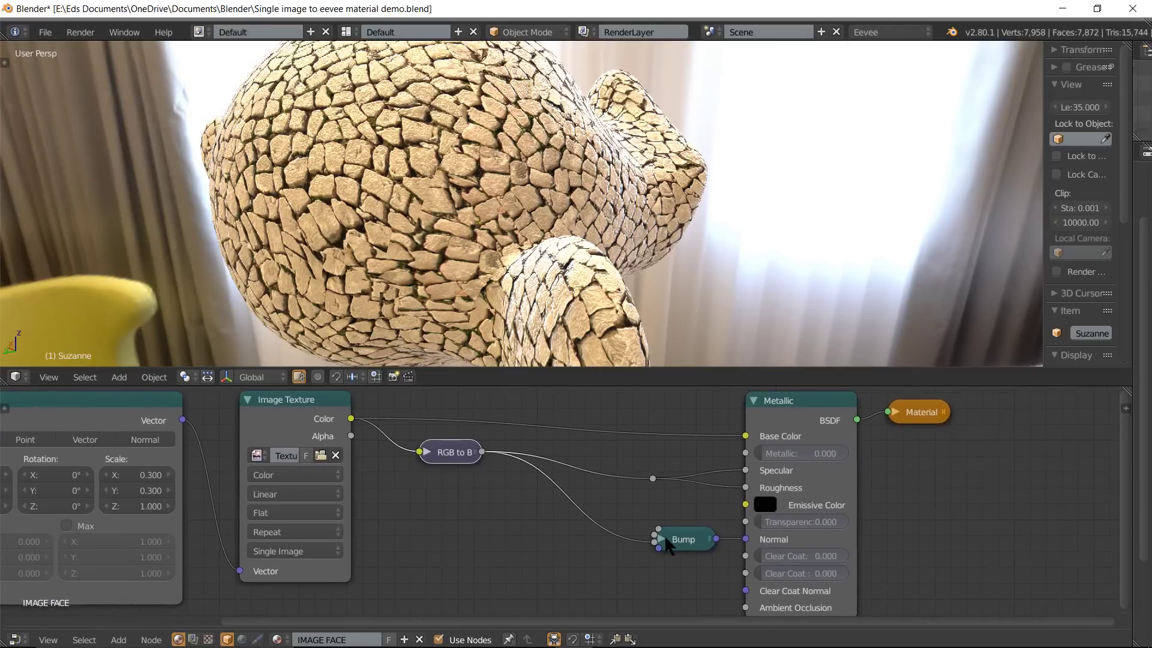
left_click(661, 535)
Move the expanded Bump node into open space and the Image Texture node up and left
left_click_drag(700, 535, 560, 495)
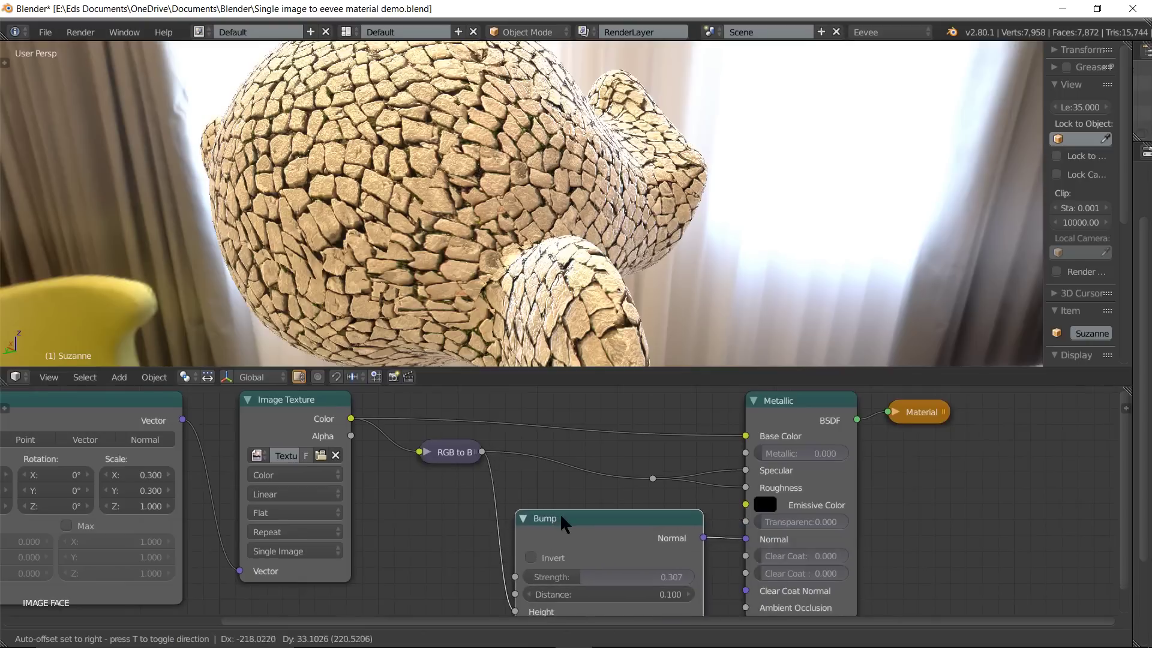
scroll(579, 522, "down", 2)
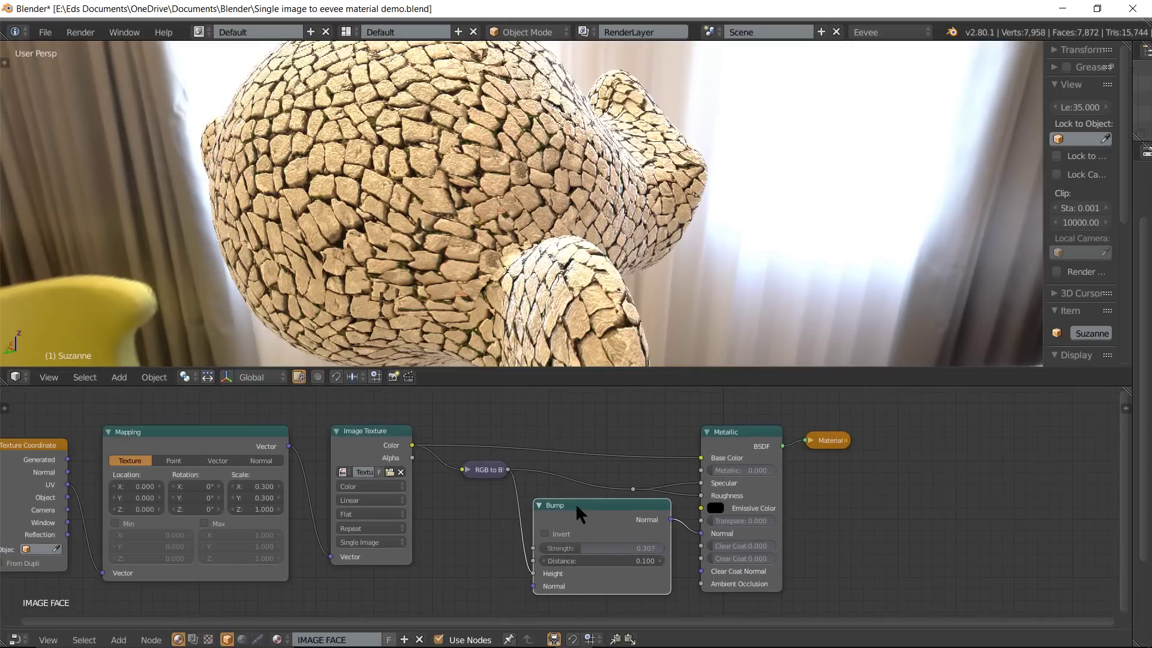
scroll(613, 602, "up", 3)
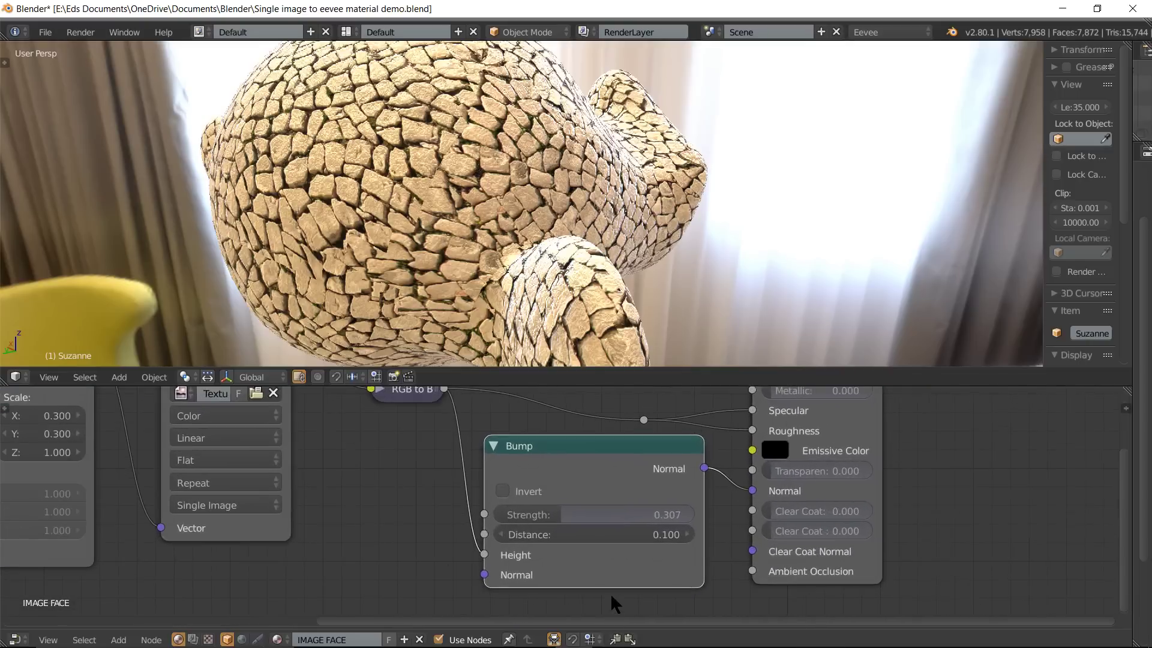
left_click_drag(244, 538, 226, 473)
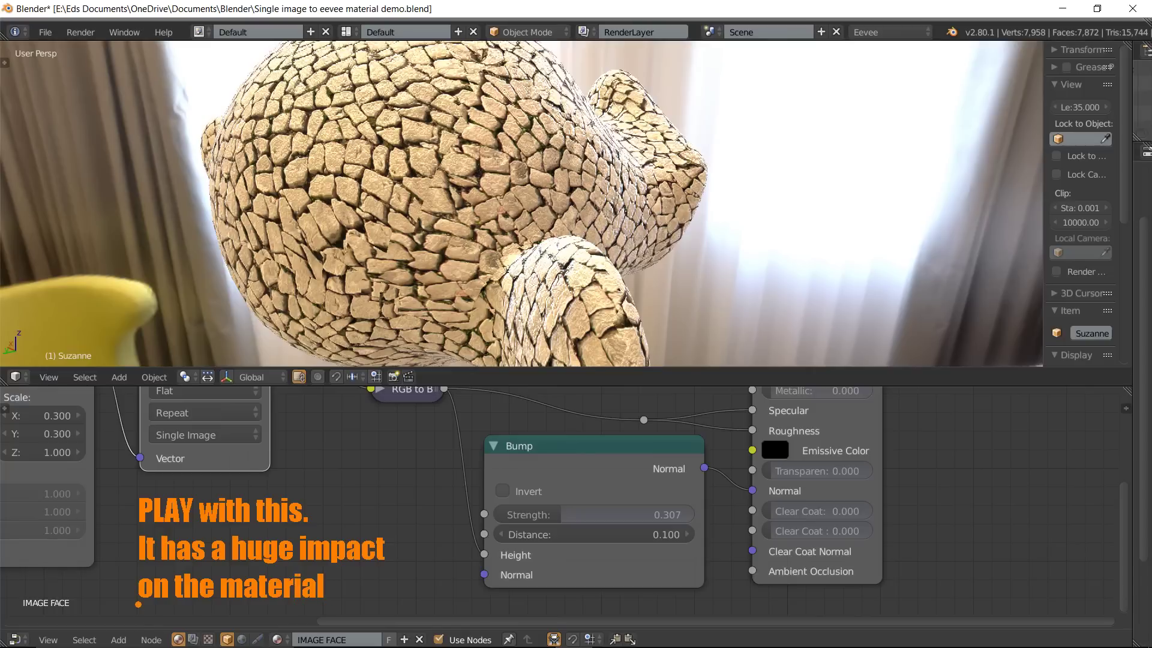
Collapse the Bump node and shift the shader and Material Output nodes up and right
left_click(495, 445)
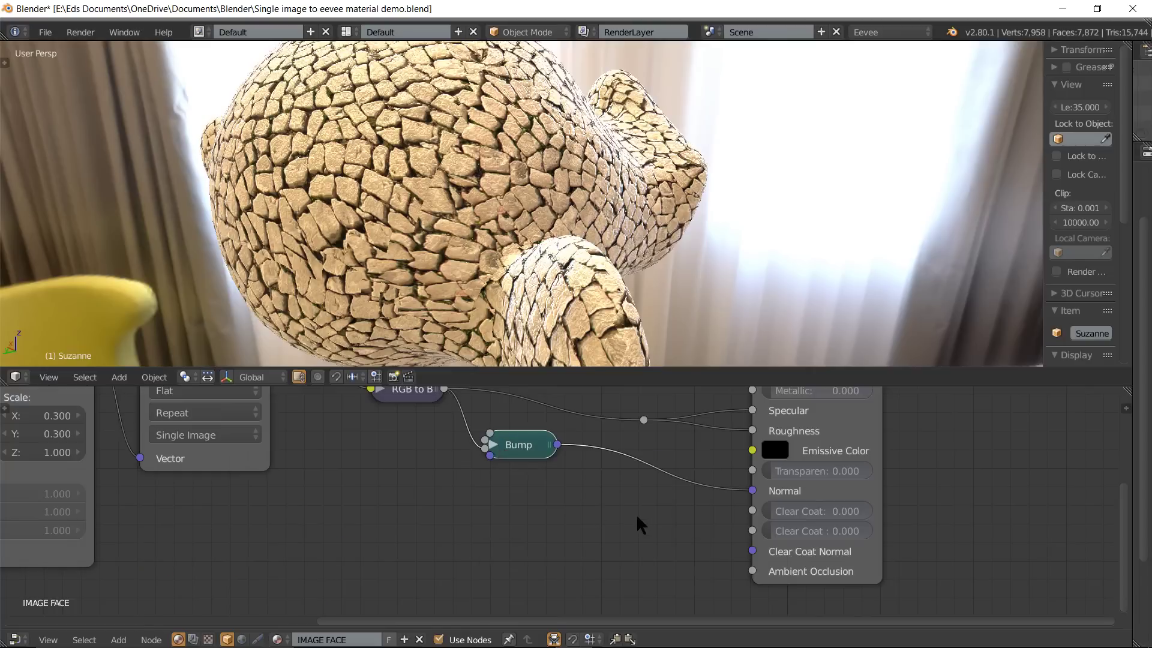
scroll(635, 513, "down", 2)
middle_click_drag(636, 513, 611, 514)
middle_click_drag(499, 566, 491, 584)
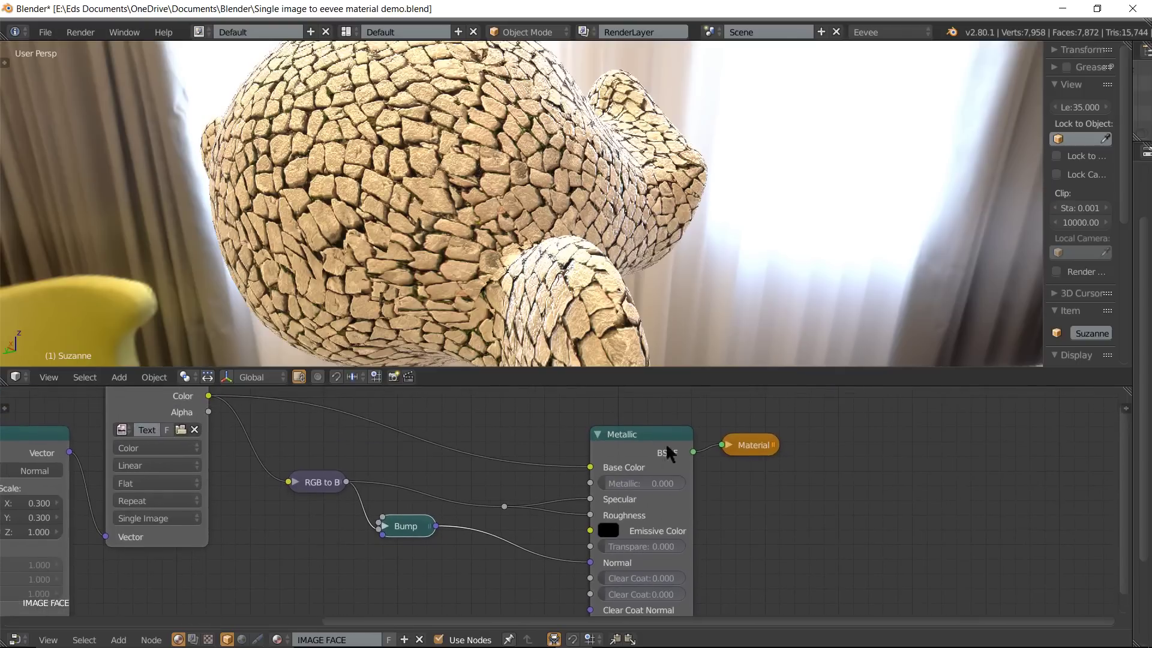
left_click_drag(649, 429, 651, 410)
left_click_drag(750, 439, 806, 424)
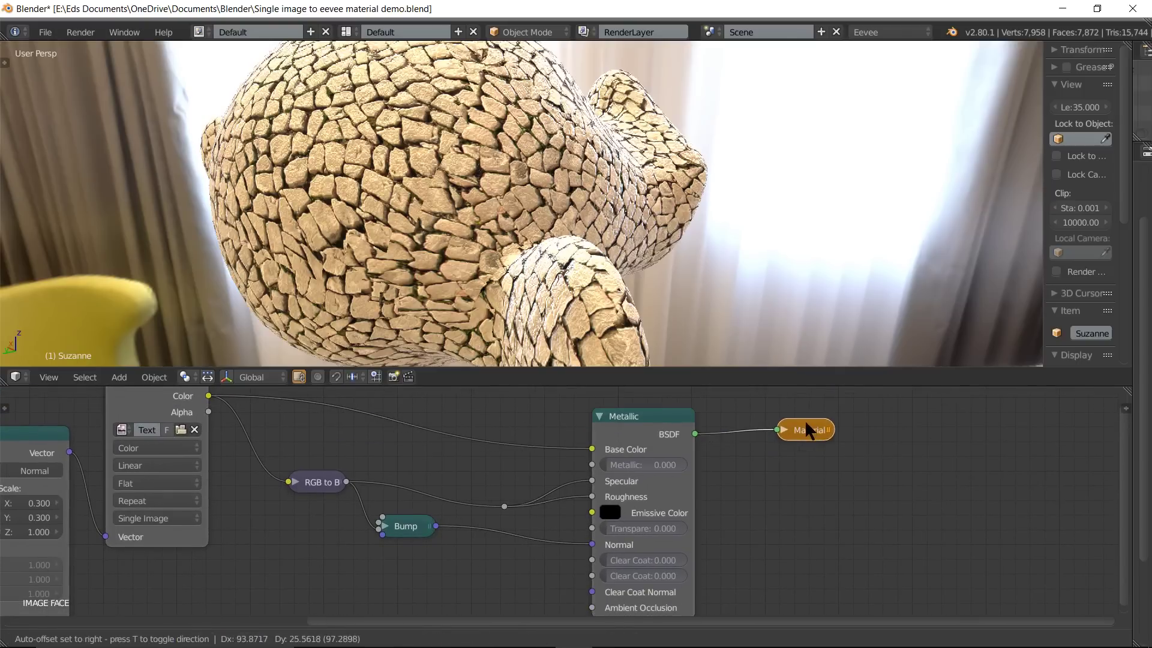
left_click(806, 429)
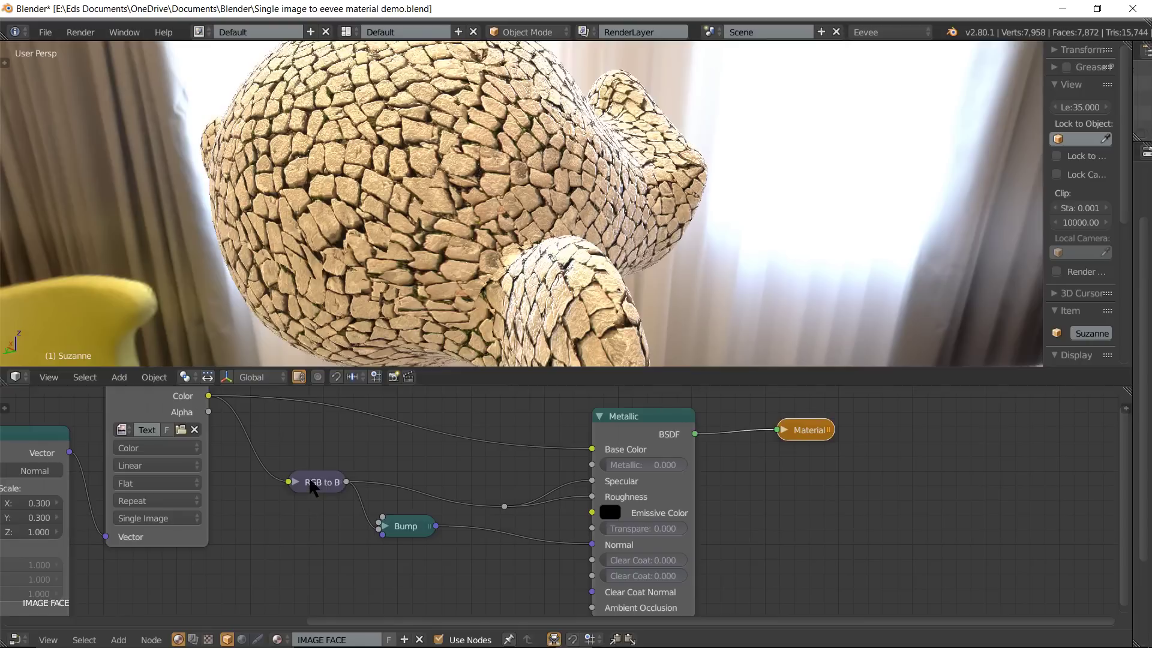
Rearrange and expand the RGB to BW and Bump nodes, then raise Metallic to 1.000
left_click_drag(311, 486, 269, 485)
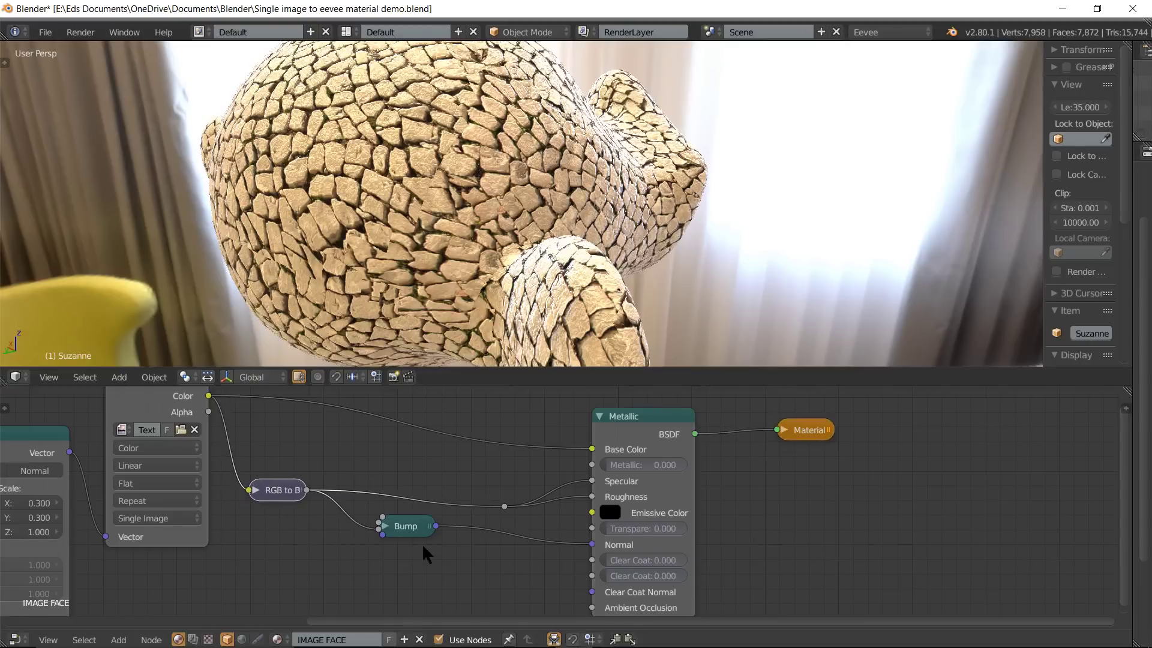
left_click_drag(394, 519, 362, 566)
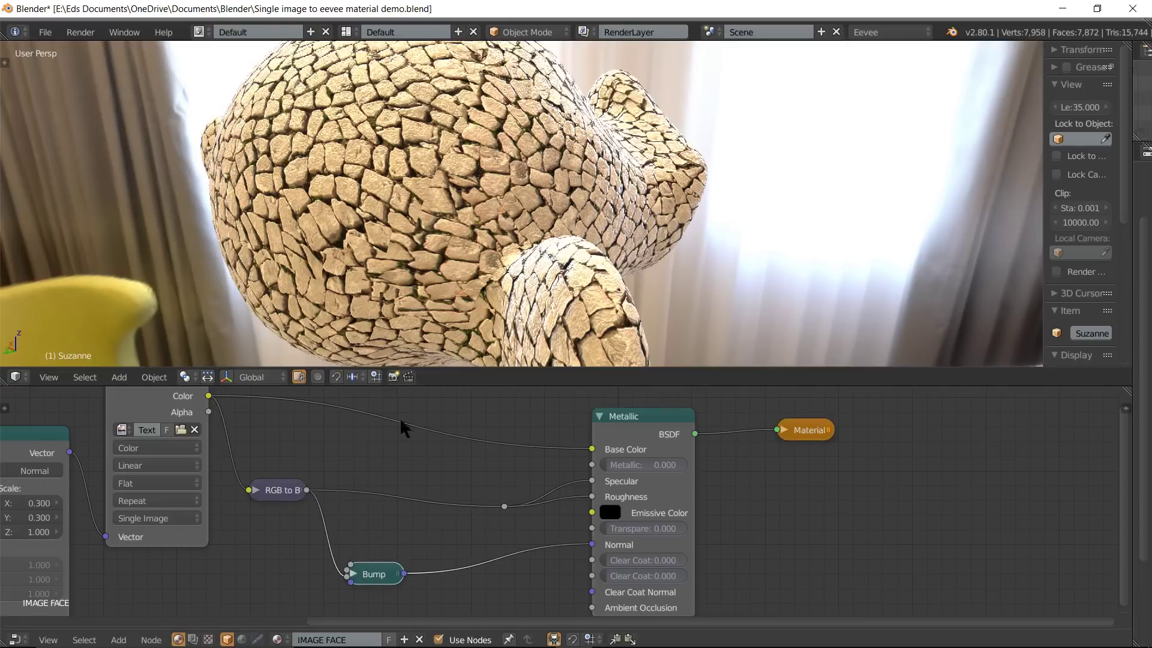
middle_click_drag(384, 439, 415, 481)
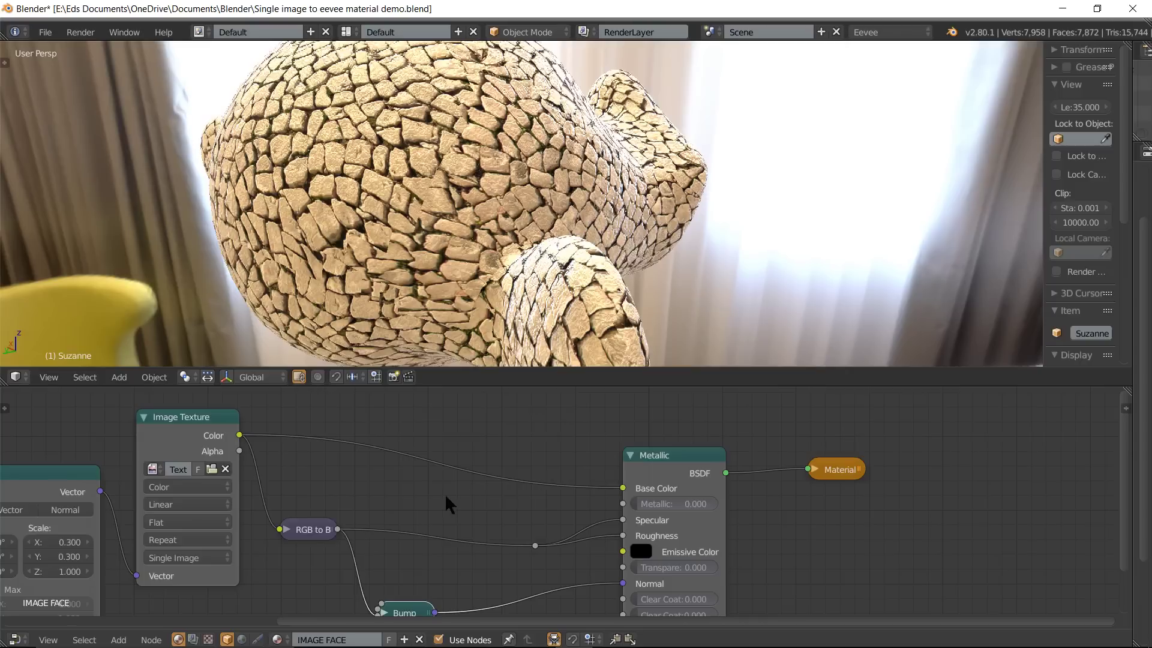
scroll(451, 508, "down", 3, "shift")
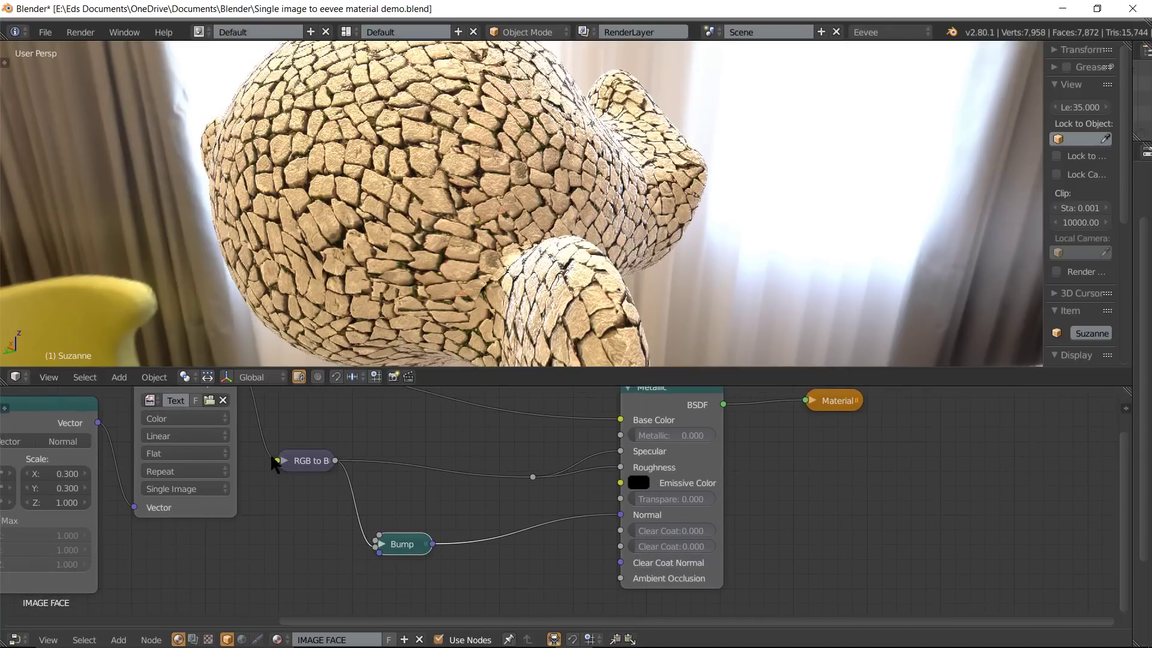
left_click(283, 460)
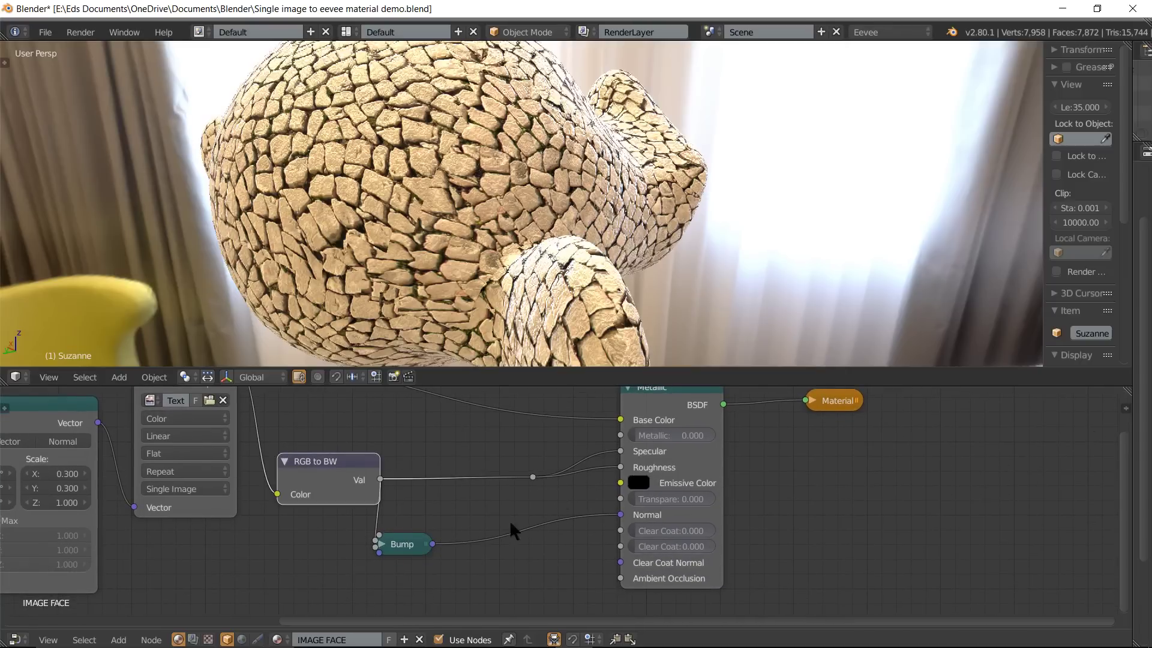
left_click_drag(405, 547, 463, 523)
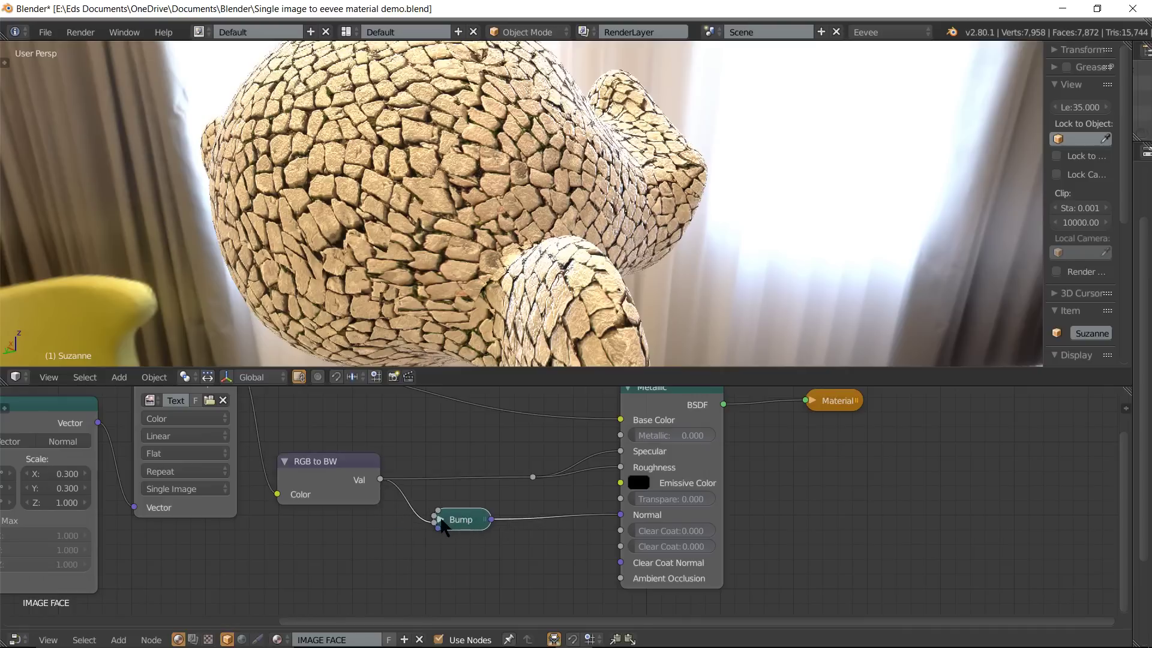
left_click(441, 520)
mouse_move(633, 435)
left_mouse_down()
mouse_move(690, 435)
mouse_move(632, 435)
left_mouse_up()
Write the note 'Not testing metalic here' / 'Will play with this in next tutorial'
type("Not")
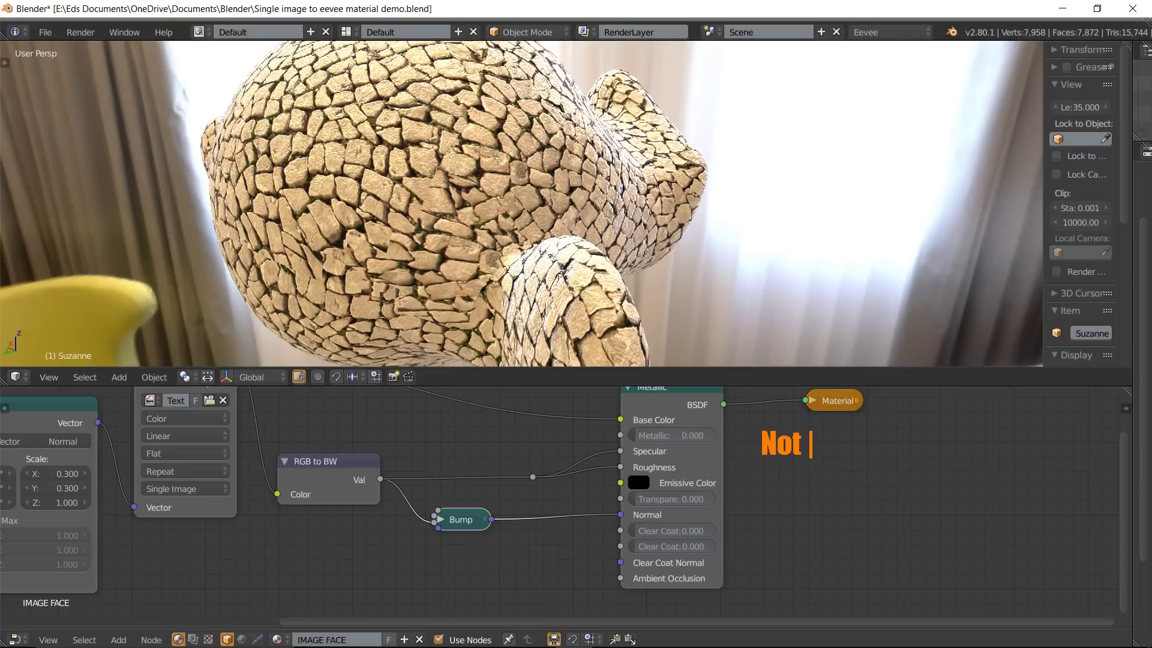
type(" testing ")
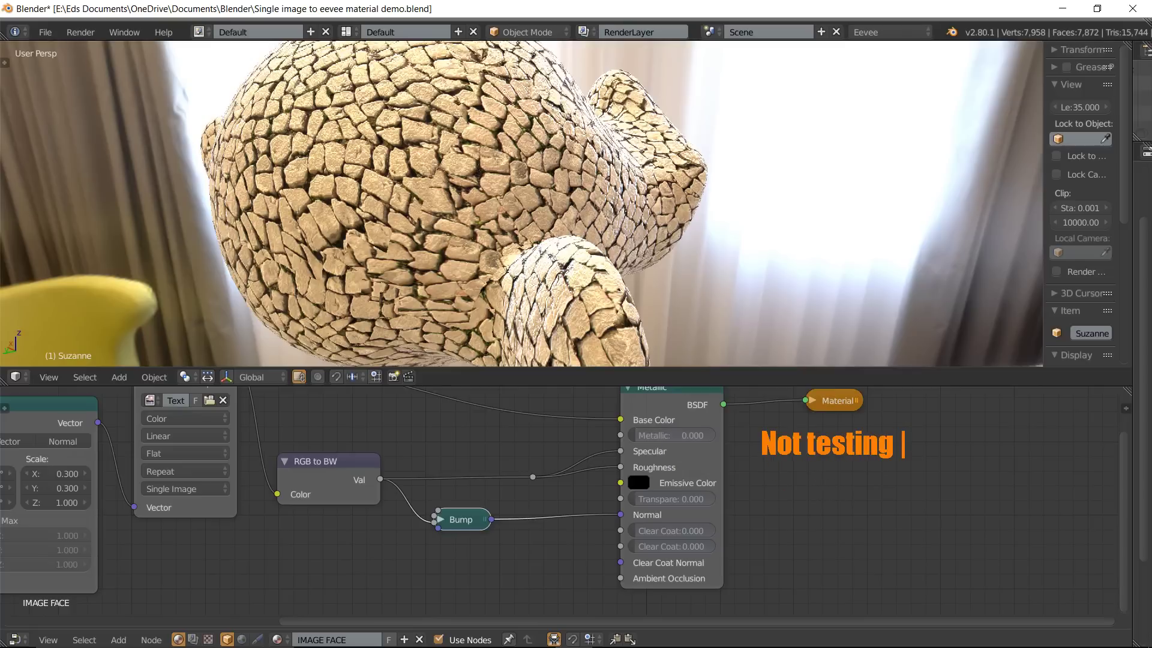
type("metalic here")
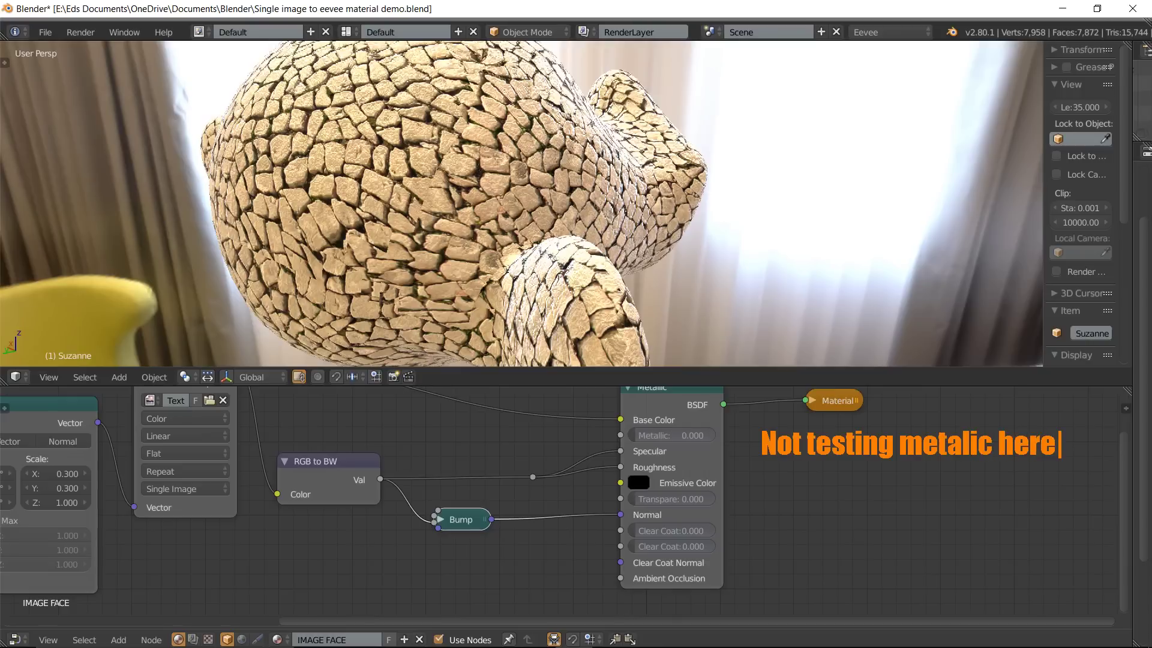
key("Return")
type("Will")
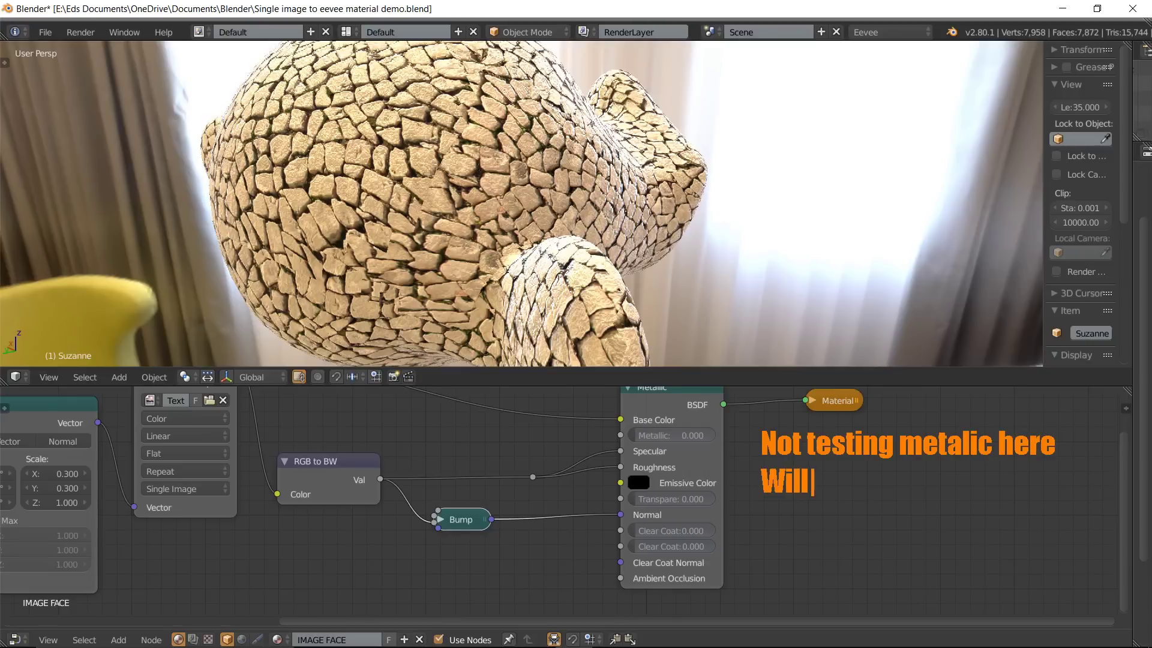
type(" no")
key("BackSpace")
key("BackSpace")
type("play with ")
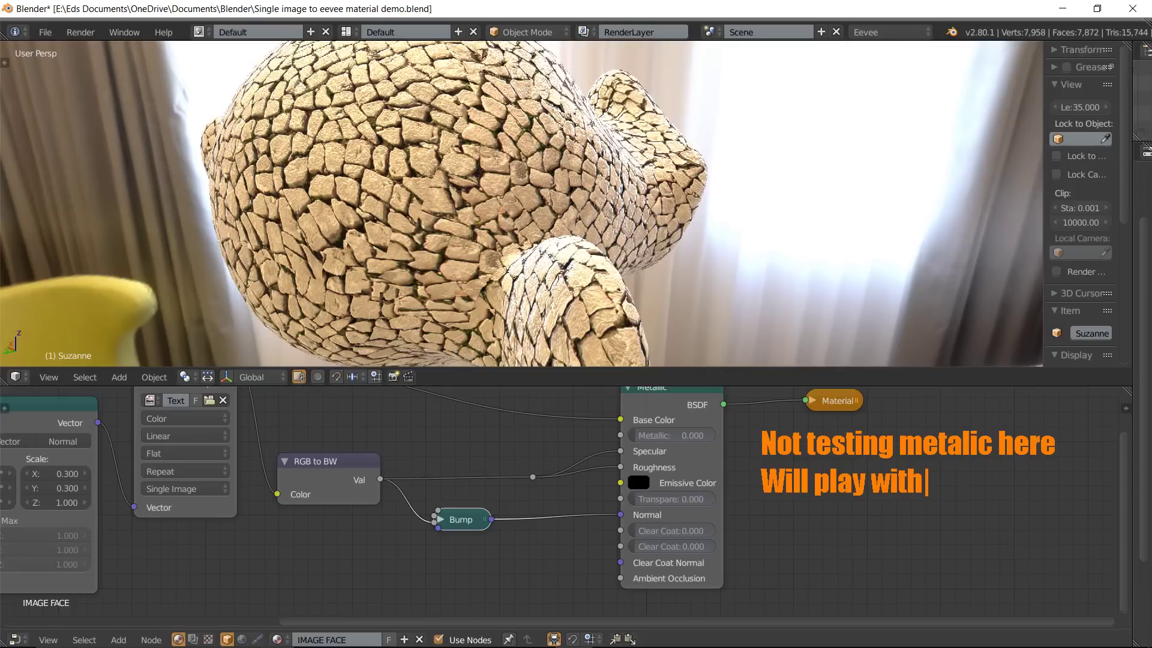
type("this ")
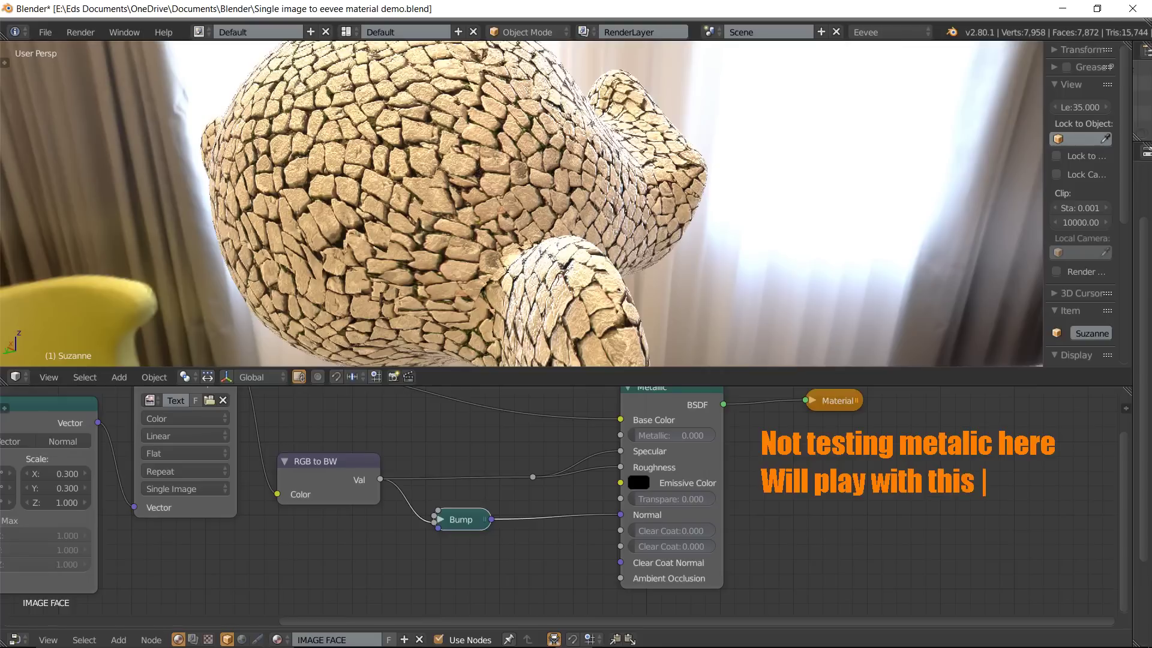
type("in next ")
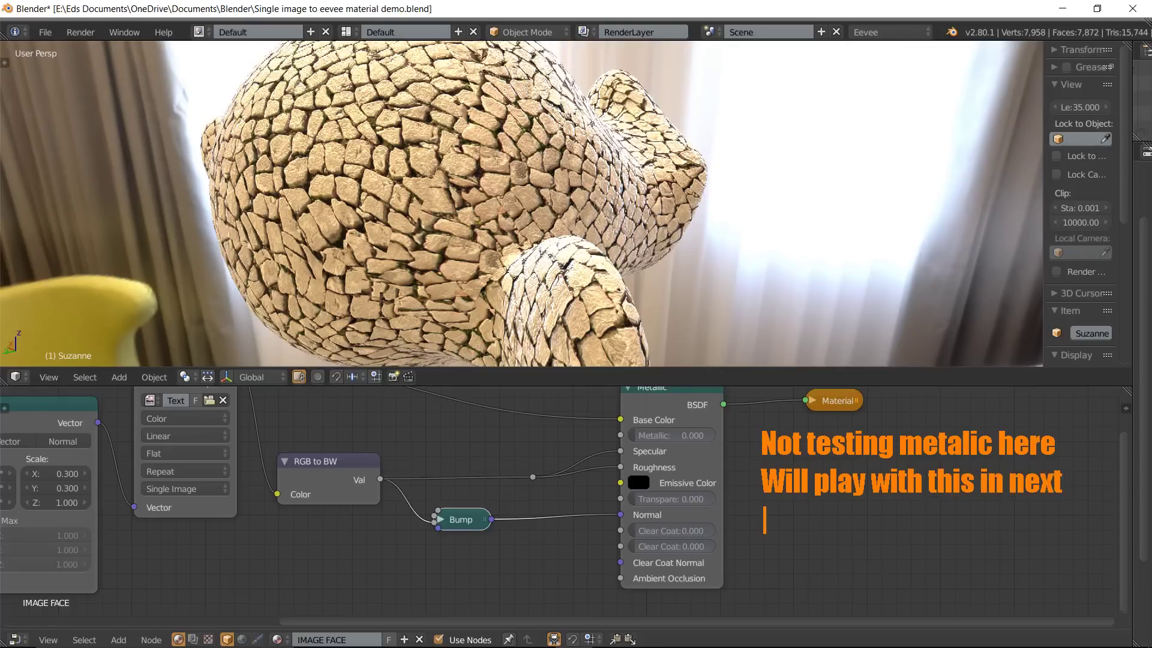
type("tutorial")
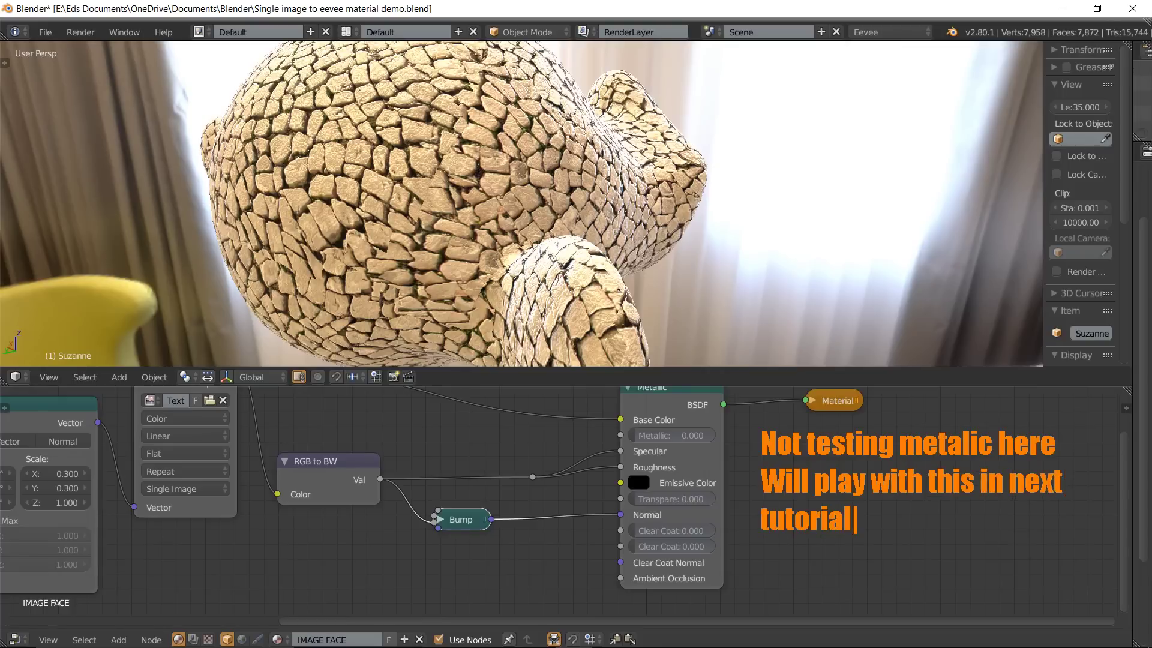
key("Return")
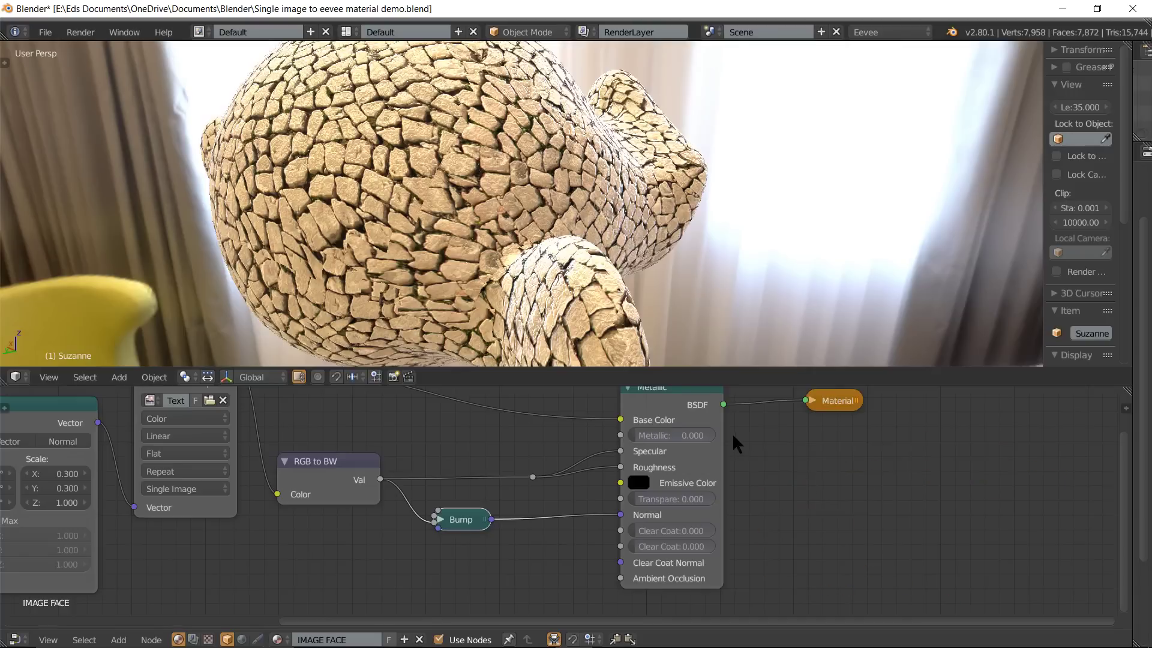
Move the Material Output node, reveal the material properties beside the viewport, and hide the side panel
left_click_drag(844, 403, 866, 434)
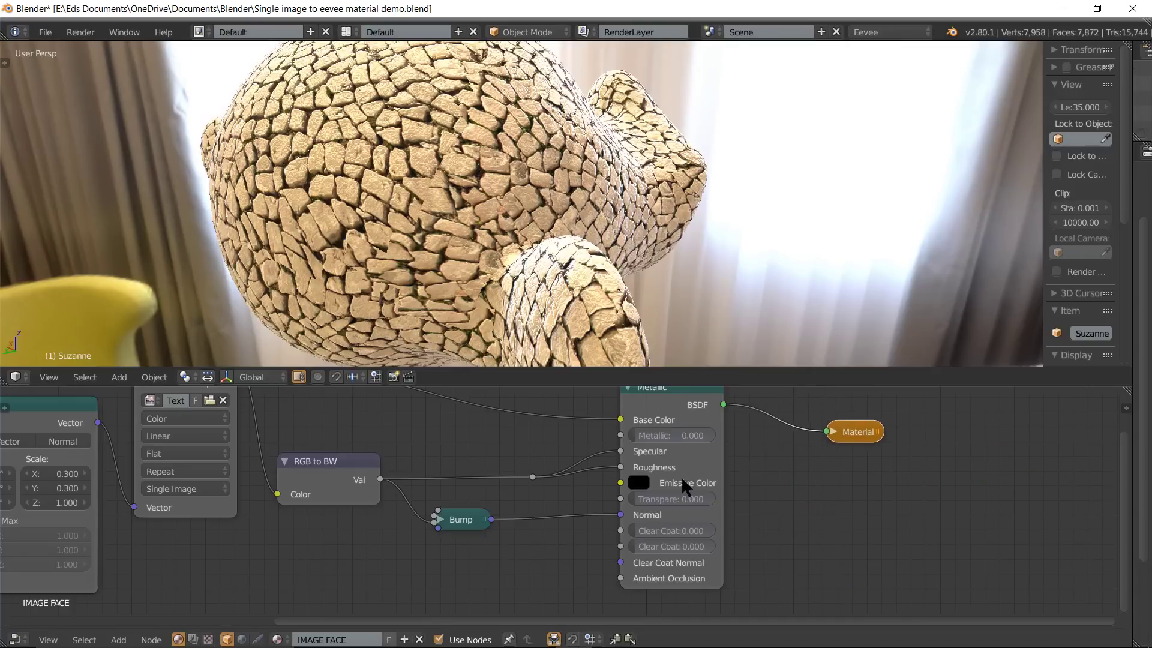
scroll(771, 476, "down", 1)
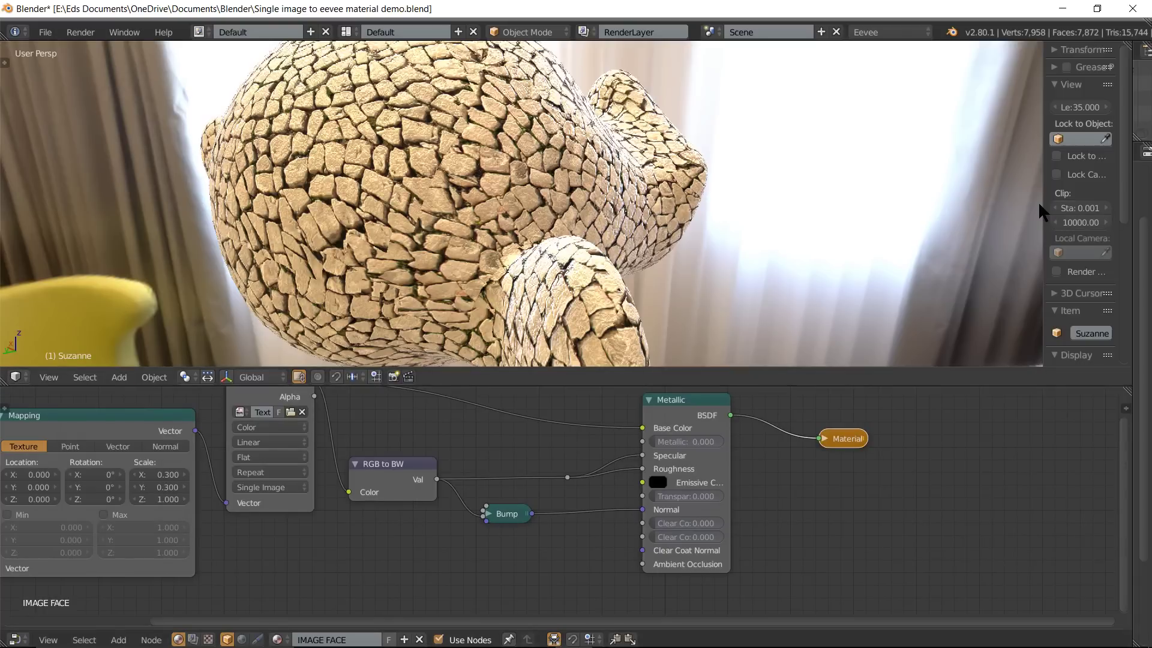
left_click_drag(1041, 201, 937, 201)
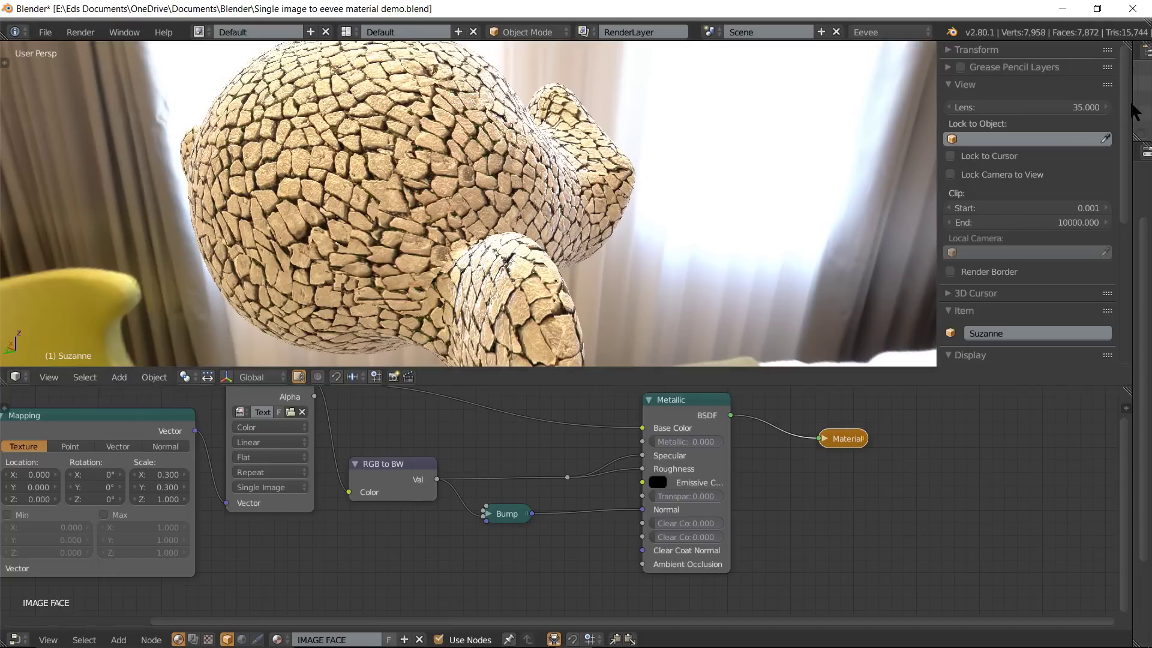
left_click_drag(1132, 106, 953, 122)
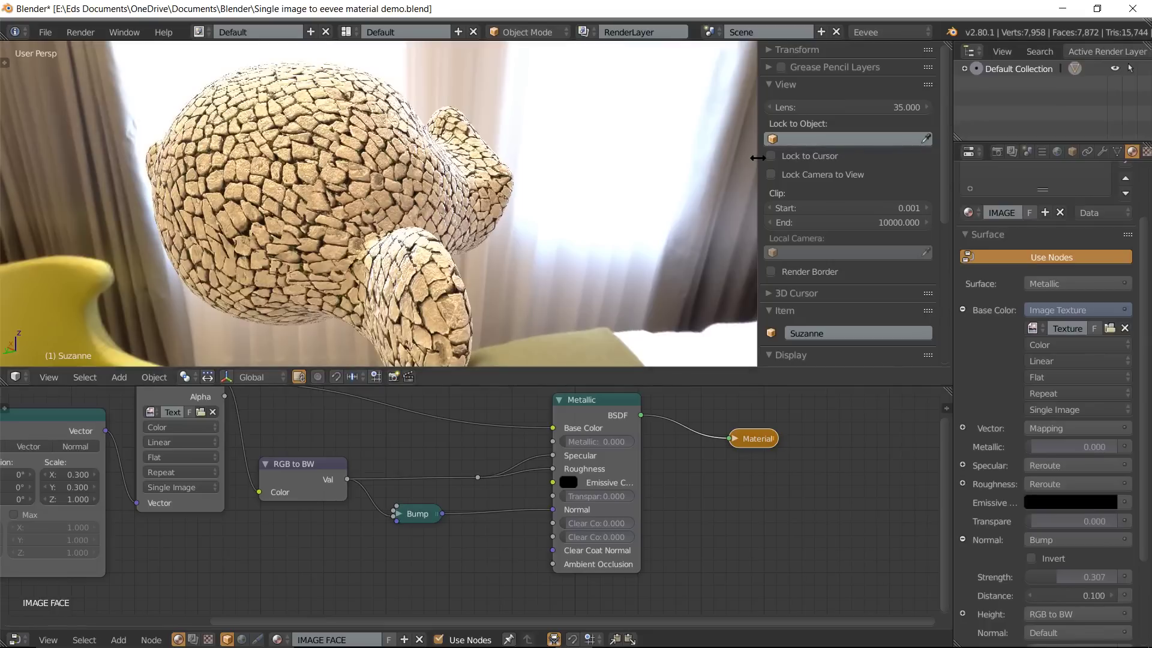
left_click_drag(761, 155, 948, 159)
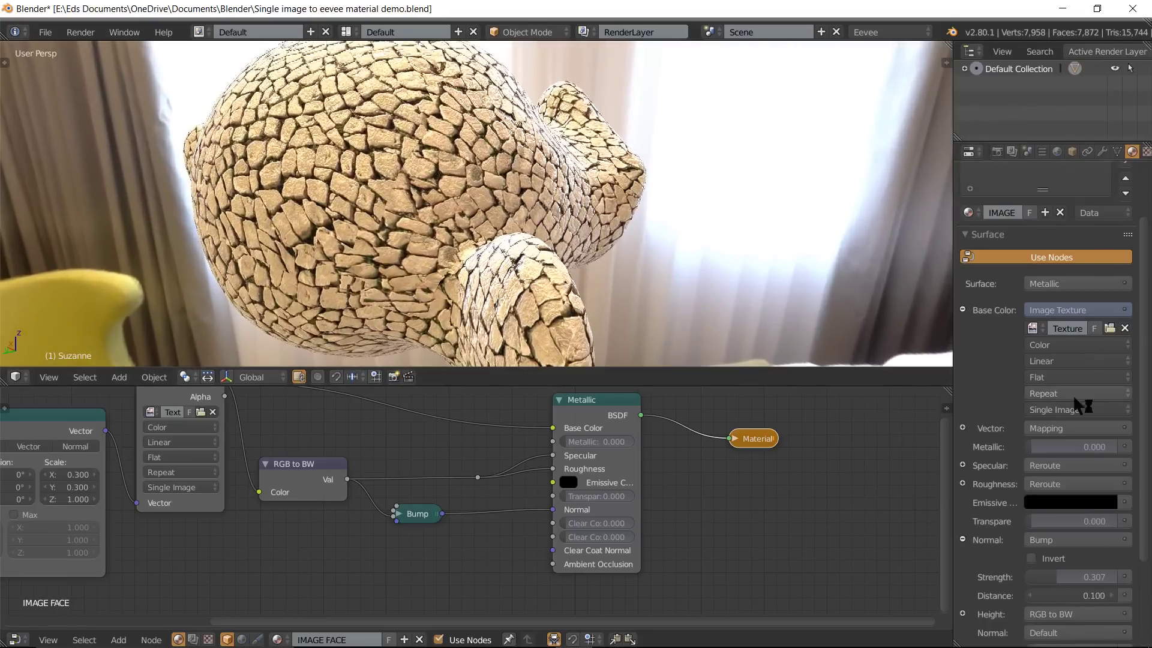
Expand the Bump node, annotate its Strength and Distance fields, then merge away the node editor
left_click(397, 511)
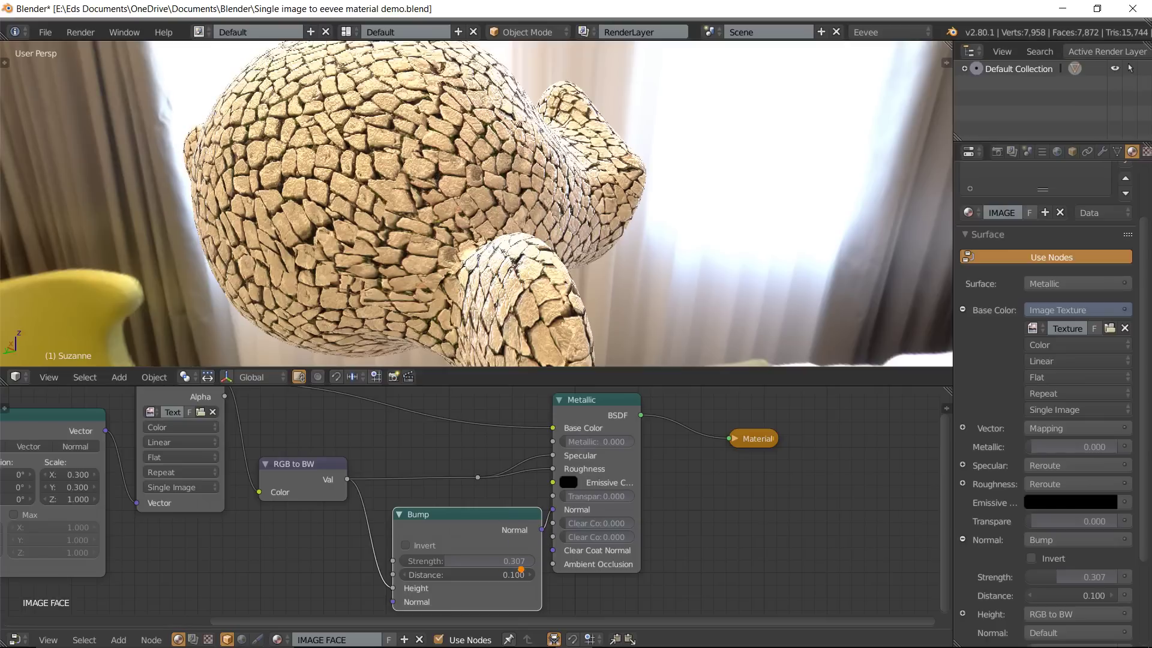
left_click_drag(520, 569, 981, 577)
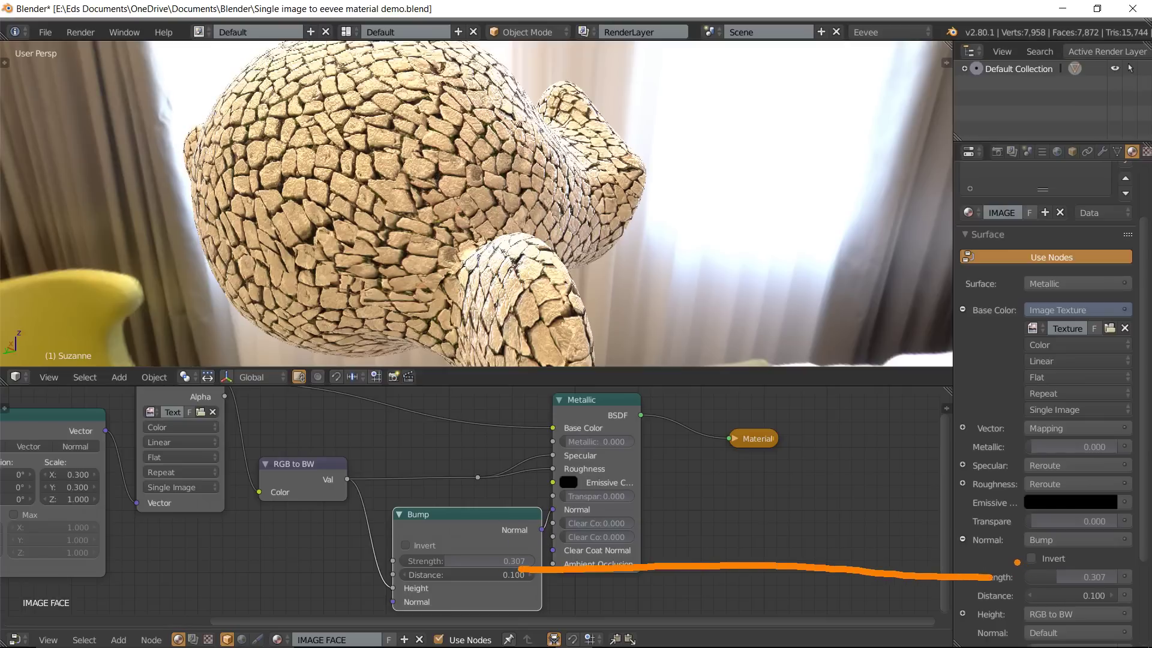
left_click_drag(999, 559, 1138, 609)
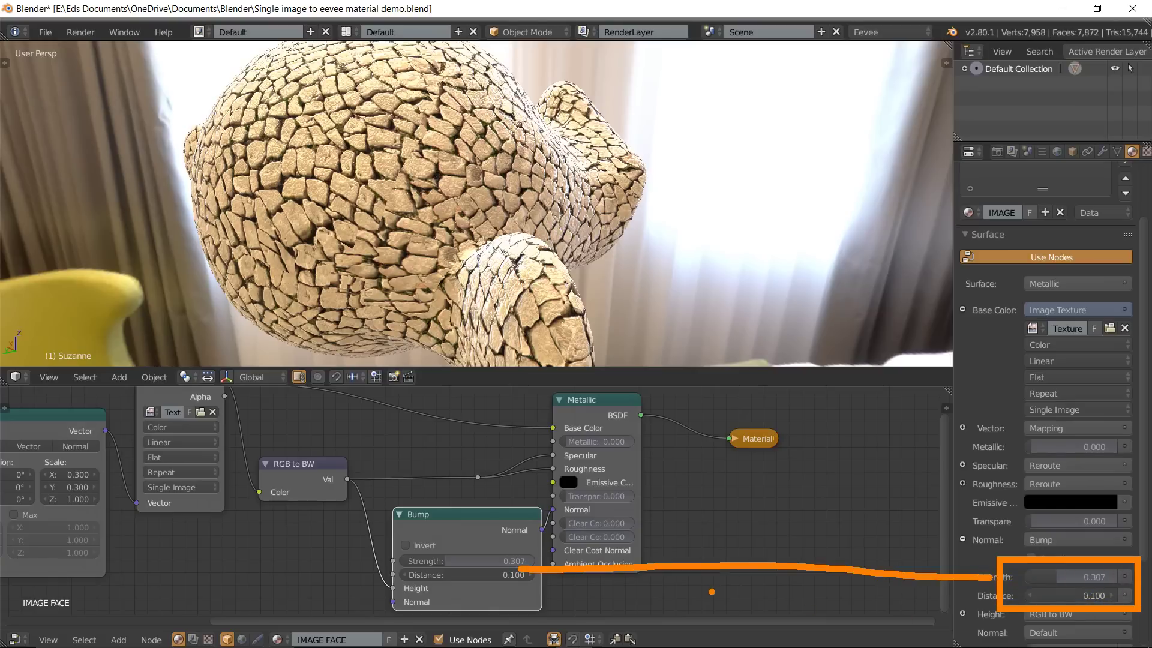
key("Escape")
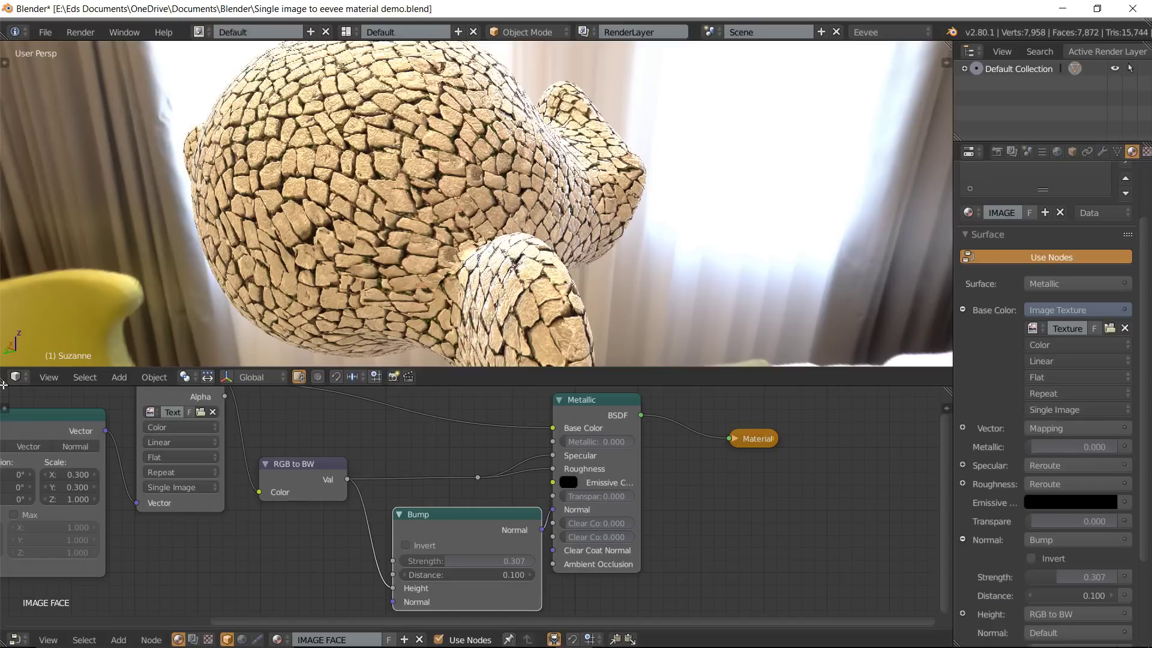
left_click_drag(5, 385, 3, 409)
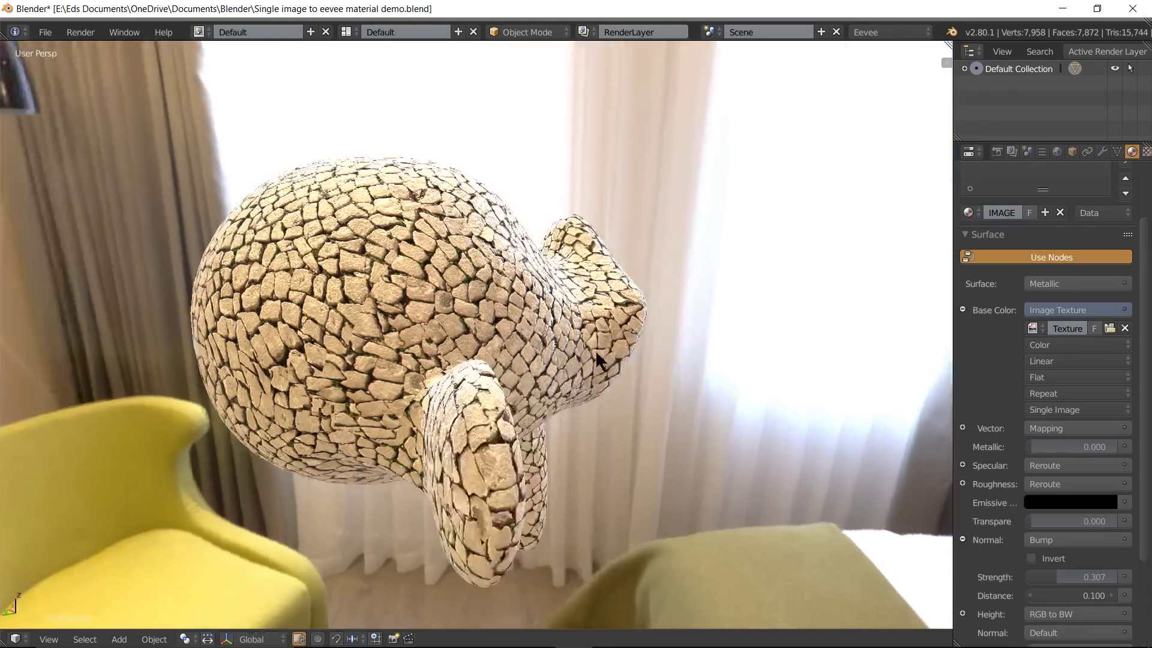
Inspect Suzanne's underside up close and push bump Distance to 7.300 with Strength 0.224
middle_click_drag(596, 353, 505, 301)
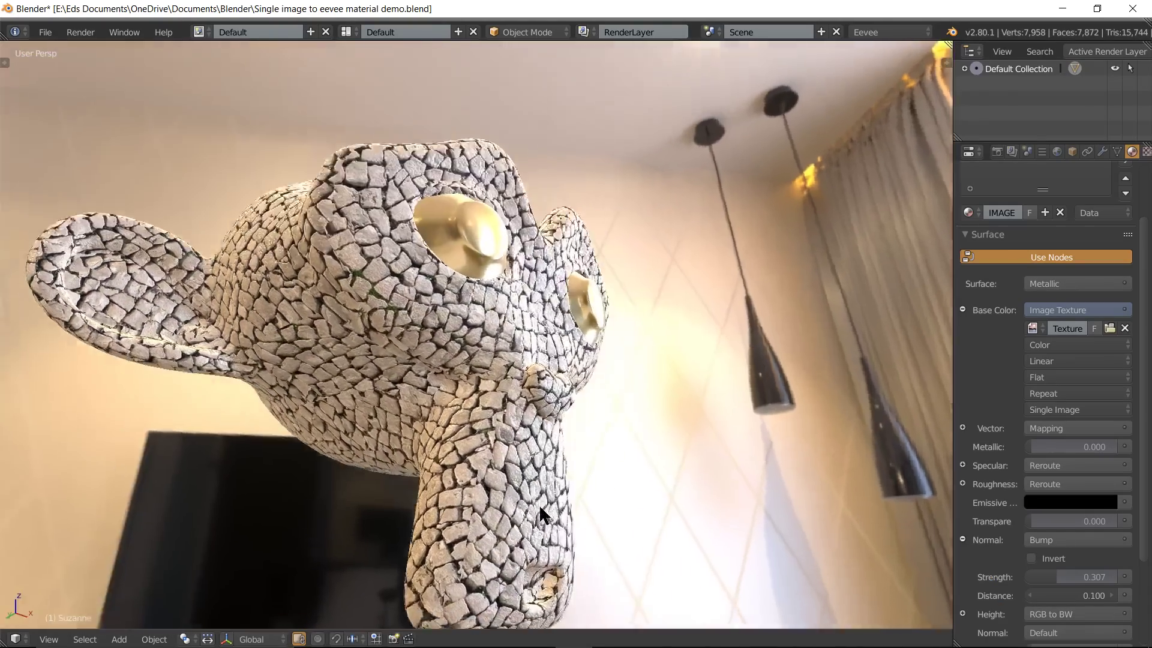
mouse_move(539, 504)
middle_mouse_down()
mouse_move(456, 473)
mouse_move(443, 455)
middle_mouse_up()
scroll(443, 455, "up", 3)
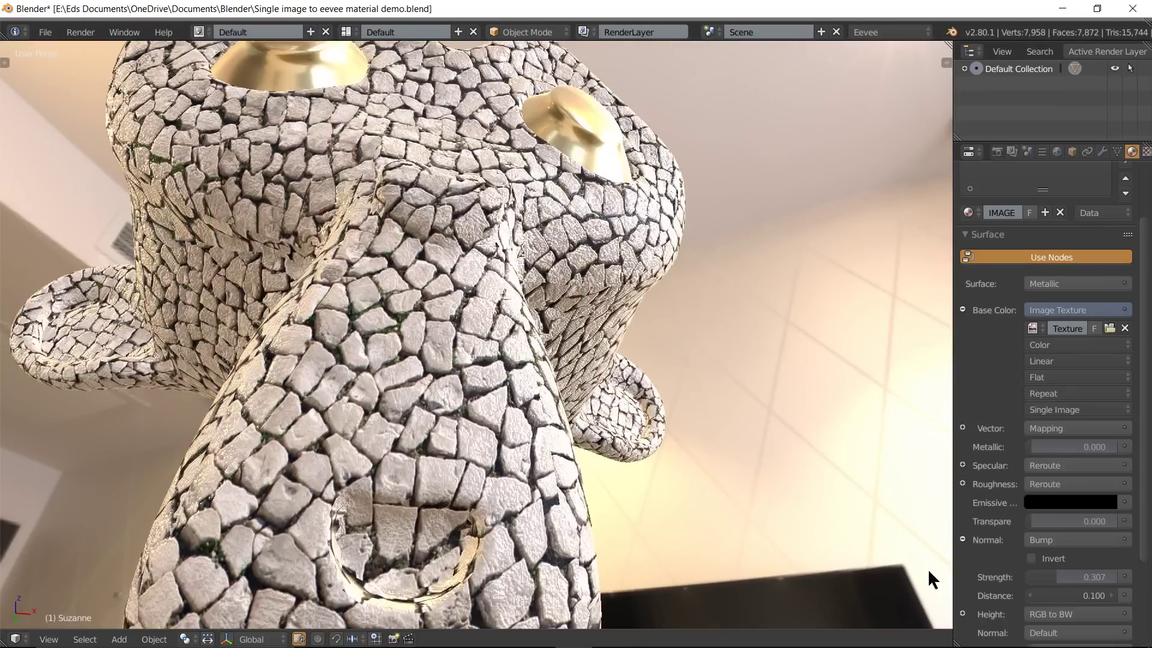
scroll(432, 424, "up", 2)
middle_click_drag(424, 424, 425, 441)
scroll(424, 441, "up", 2)
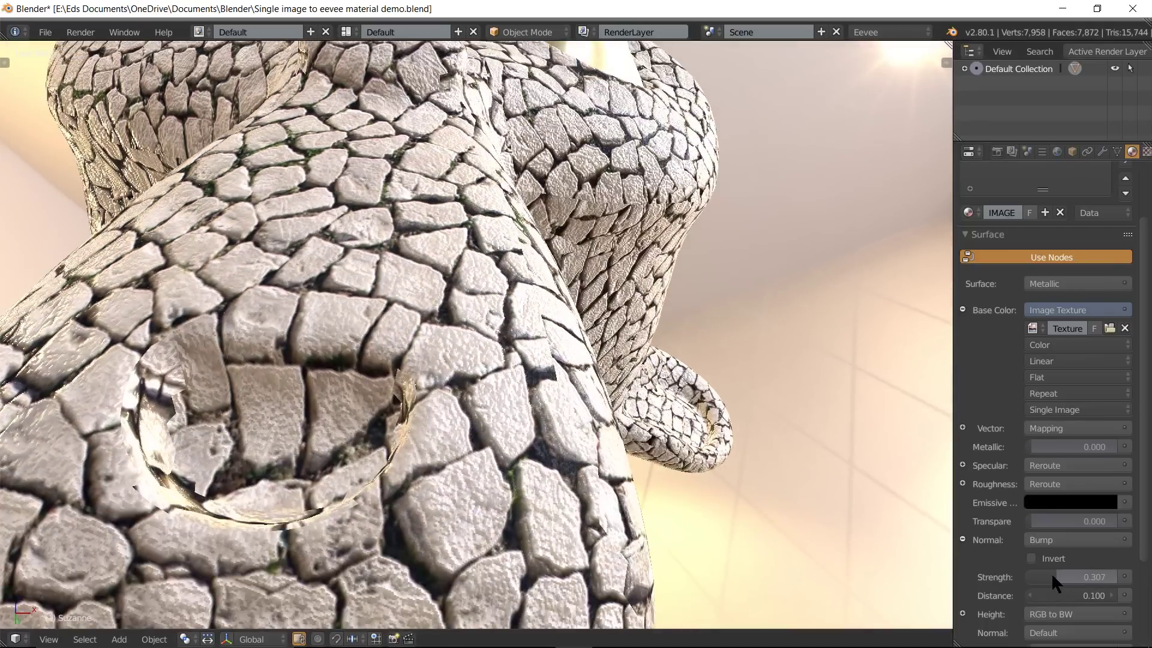
mouse_move(1079, 577)
left_mouse_down()
mouse_move(1116, 576)
mouse_move(1067, 577)
mouse_move(1104, 595)
mouse_move(1052, 577)
left_mouse_up()
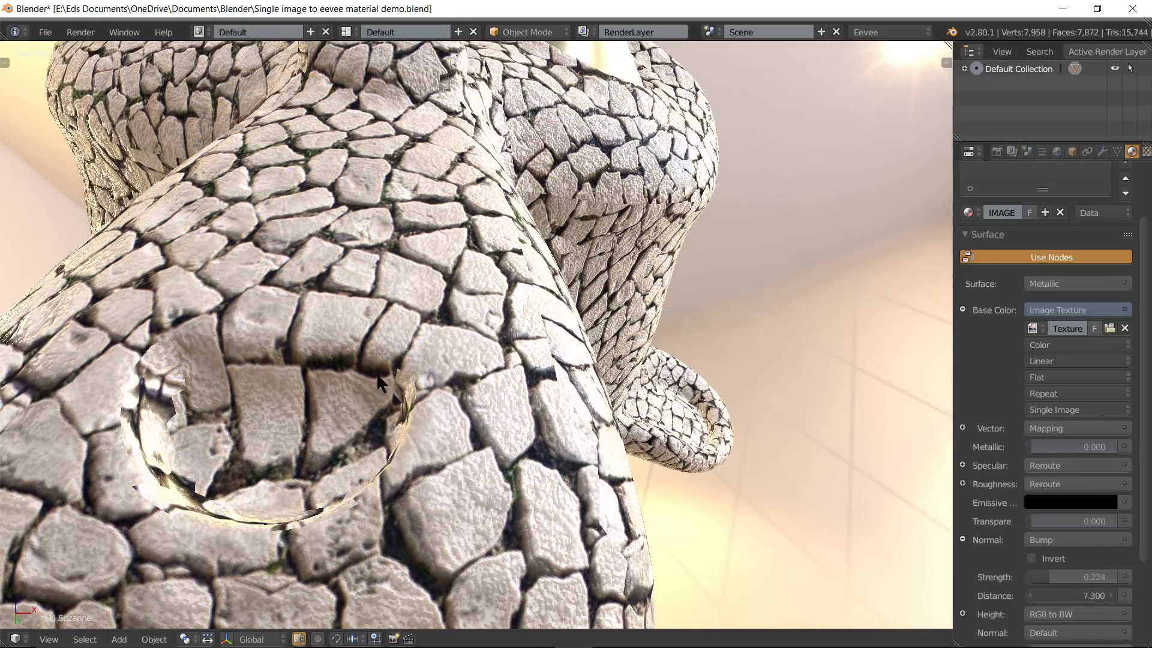
Set bump Distance to 0.100 and lower Strength to 0.190
scroll(378, 376, "up", 3)
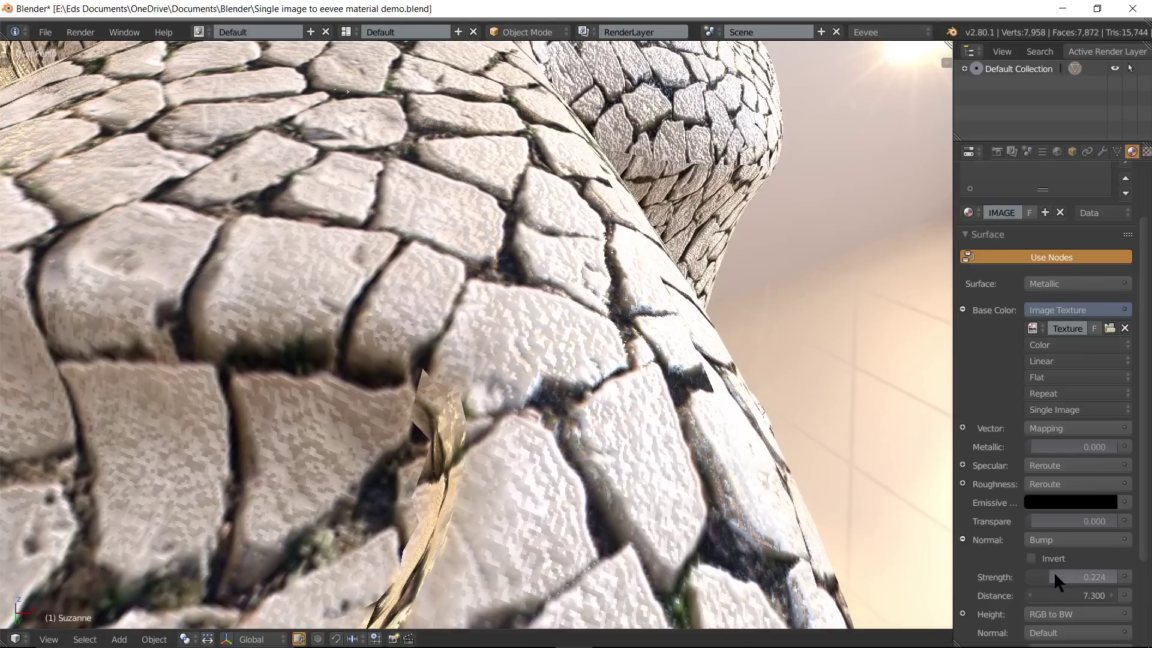
mouse_move(1053, 576)
left_mouse_down()
mouse_move(1042, 576)
mouse_move(1044, 595)
mouse_move(1070, 595)
left_mouse_up()
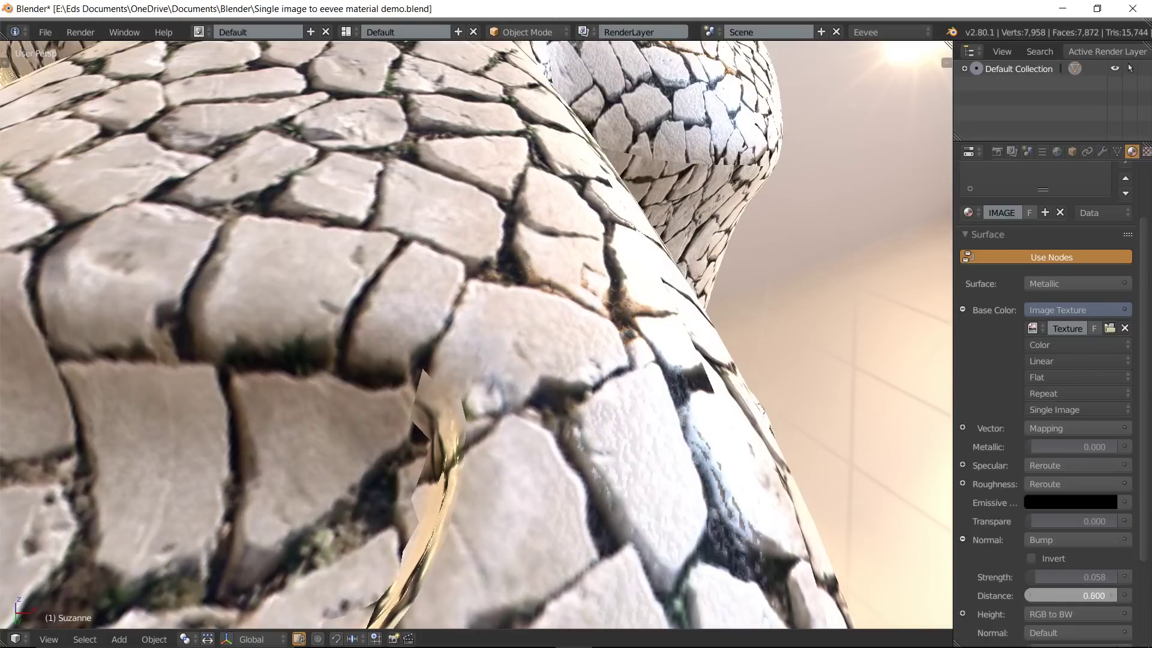
left_click_drag(1071, 595, 1132, 592)
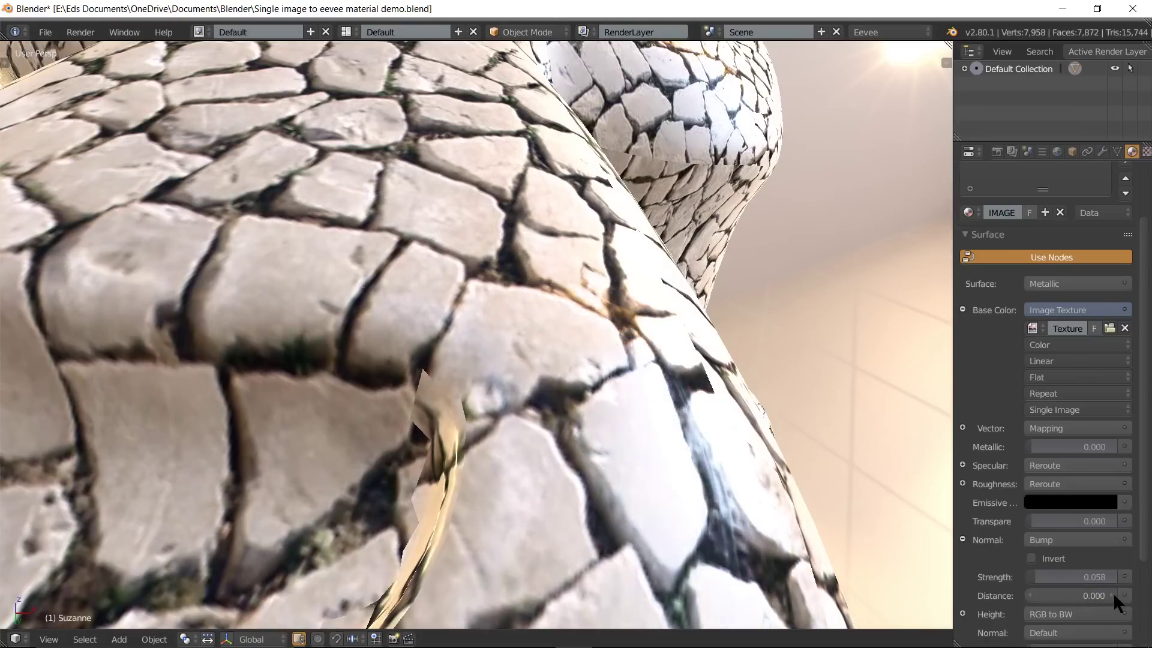
left_click(1113, 593)
left_click_drag(1038, 575, 1028, 570)
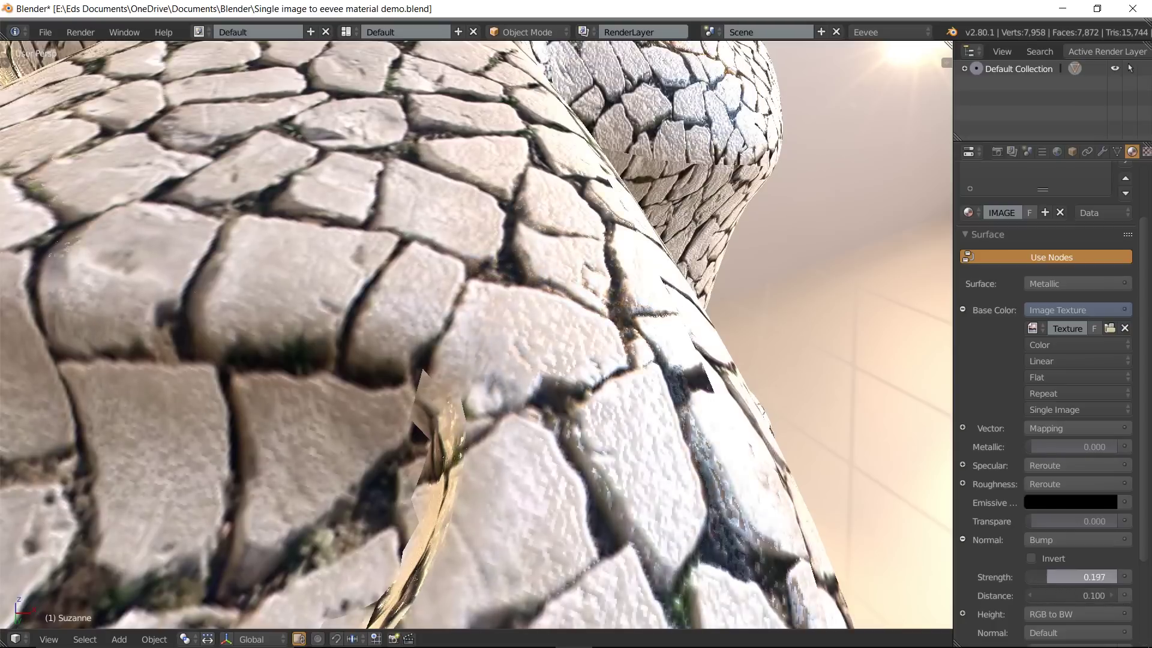
Try bump inversion, revert it, and settle on Strength 0.377 viewed from the front
left_click(1030, 556)
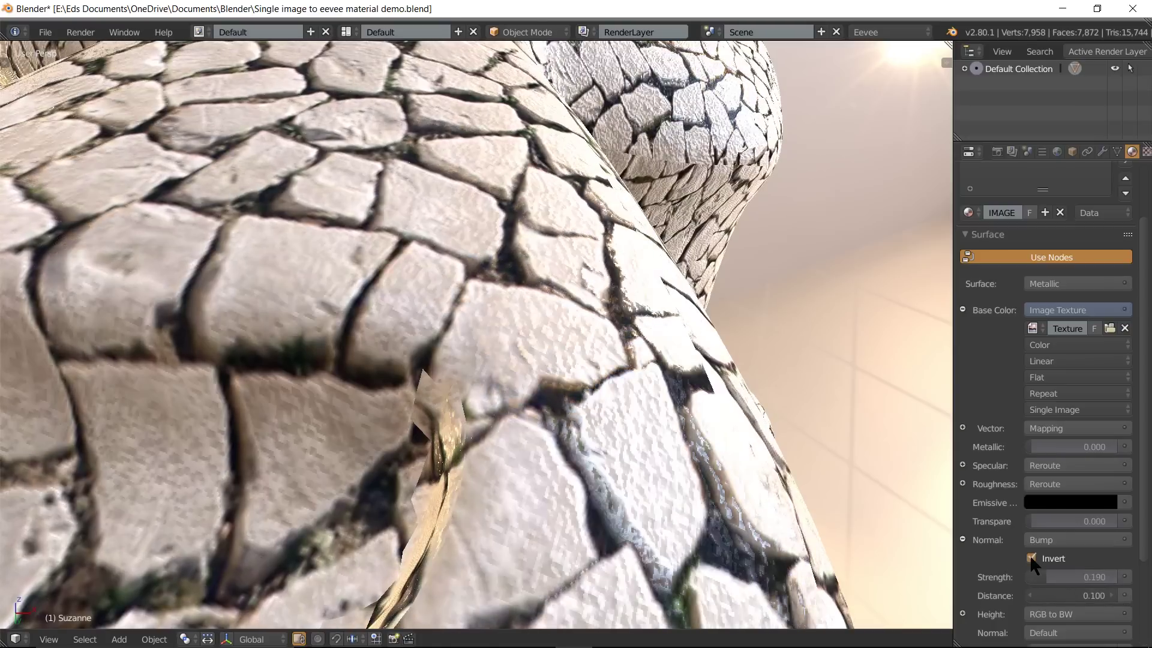
left_click_drag(1047, 574, 1080, 573)
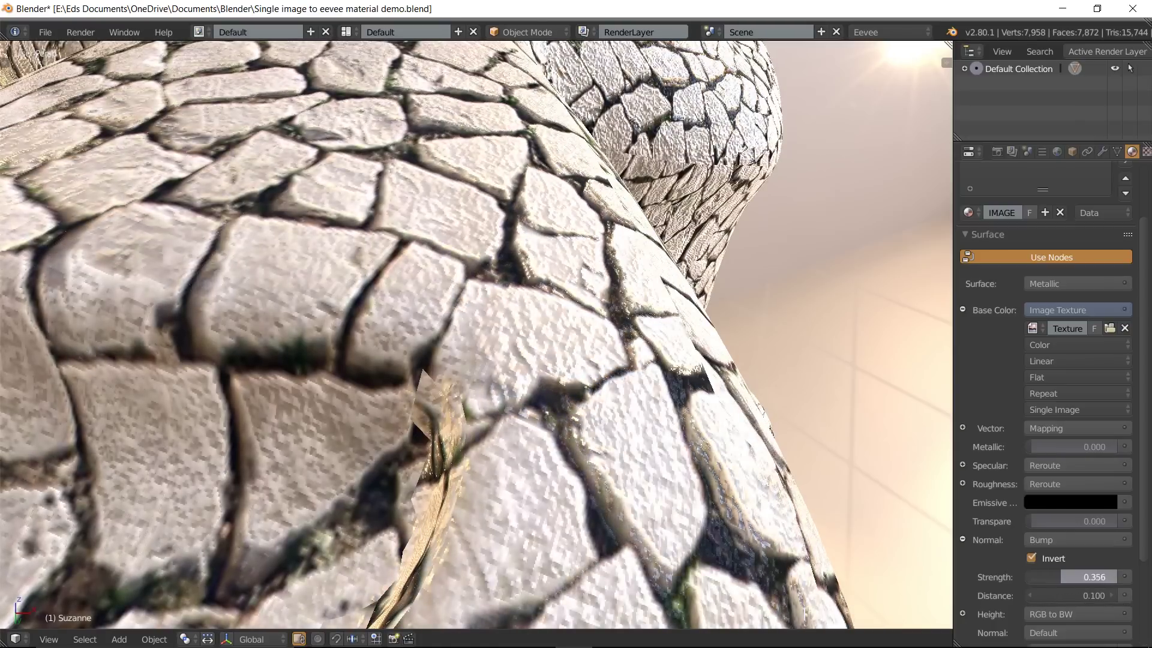
key("Escape")
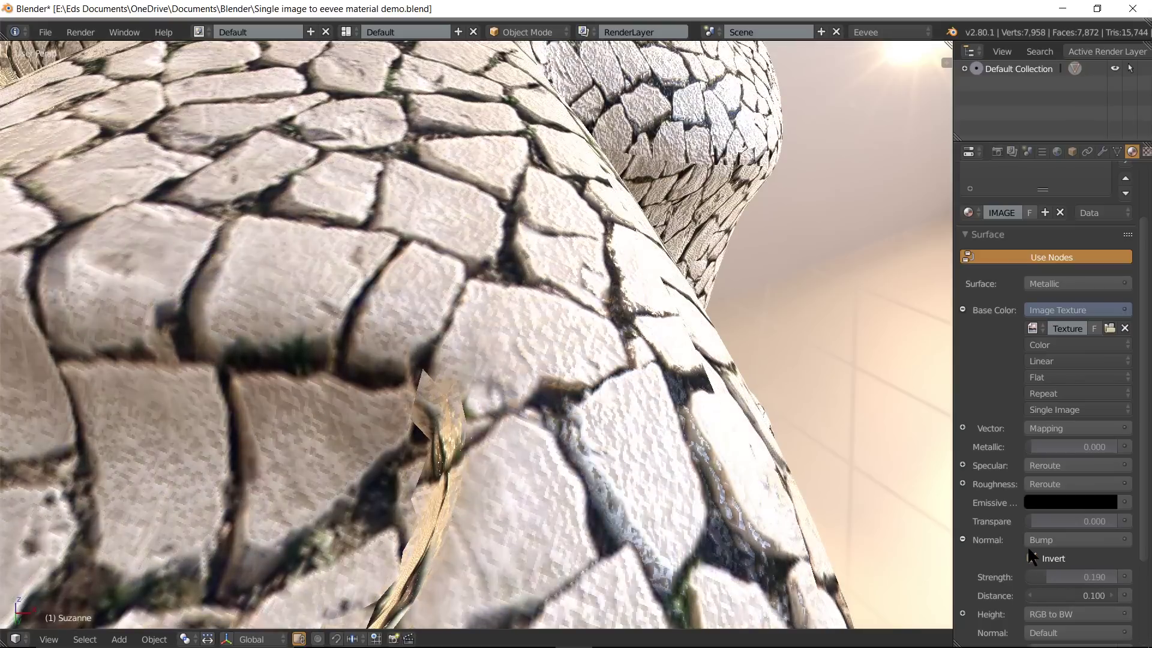
left_click(1030, 556)
left_click_drag(1042, 574, 1073, 575)
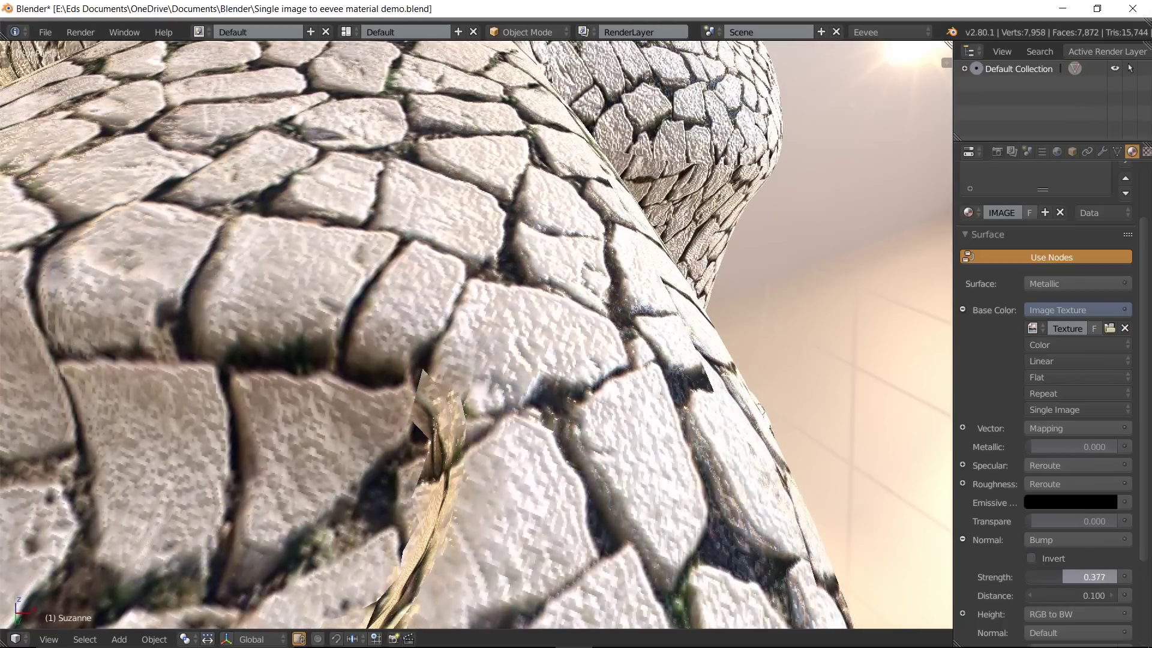
scroll(694, 367, "down", 6)
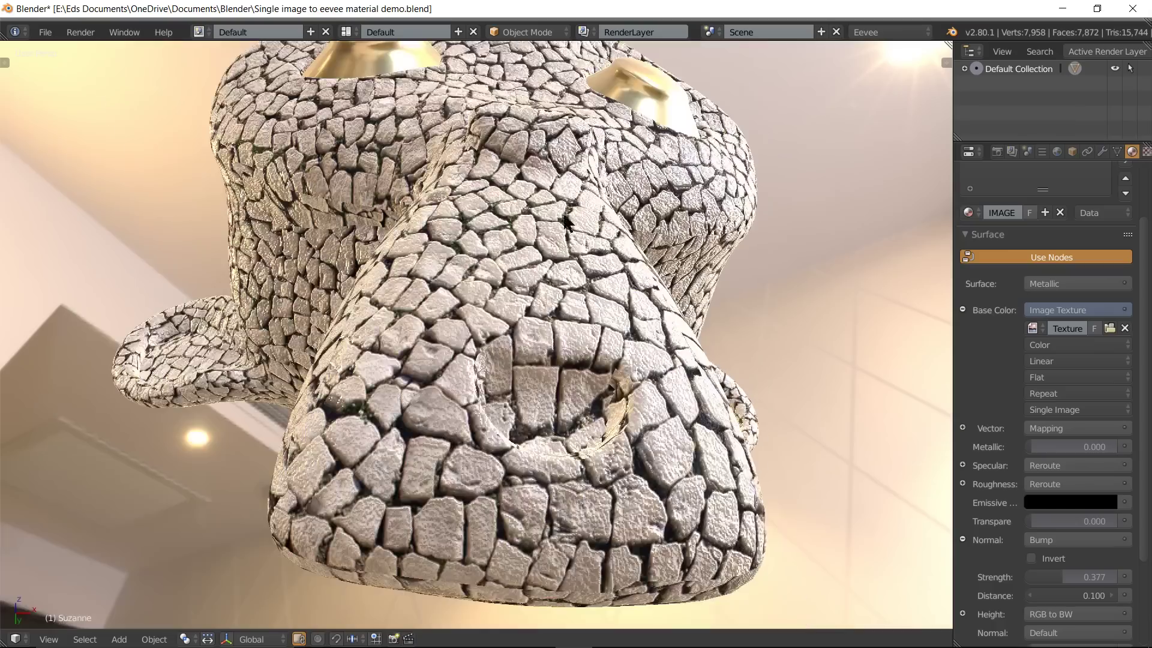
mouse_move(693, 365)
middle_mouse_down()
mouse_move(563, 254)
mouse_move(571, 298)
mouse_move(557, 282)
mouse_move(589, 254)
mouse_move(618, 257)
mouse_move(629, 283)
mouse_move(645, 145)
mouse_move(636, 126)
middle_mouse_up()
scroll(635, 126, "up", 2)
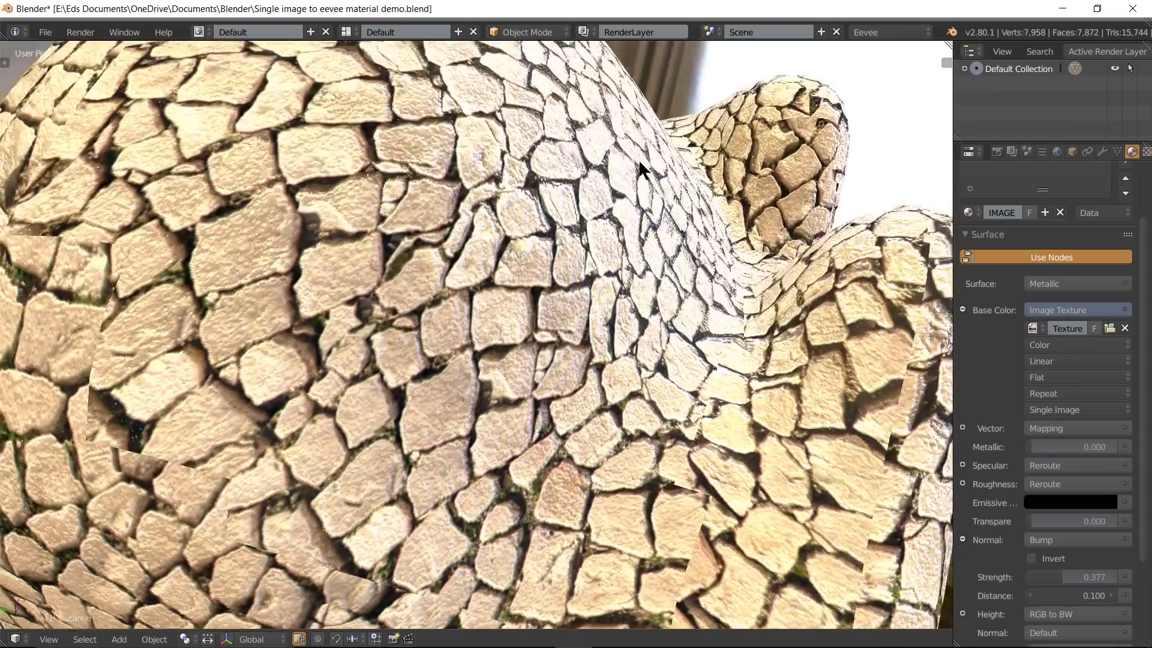
scroll(636, 180, "up", 2)
mouse_move(638, 186)
middle_mouse_down()
mouse_move(582, 170)
mouse_move(611, 200)
mouse_move(635, 203)
mouse_move(690, 170)
mouse_move(675, 136)
mouse_move(611, 134)
middle_mouse_up()
scroll(585, 161, "down", 1)
scroll(584, 161, "down", 3)
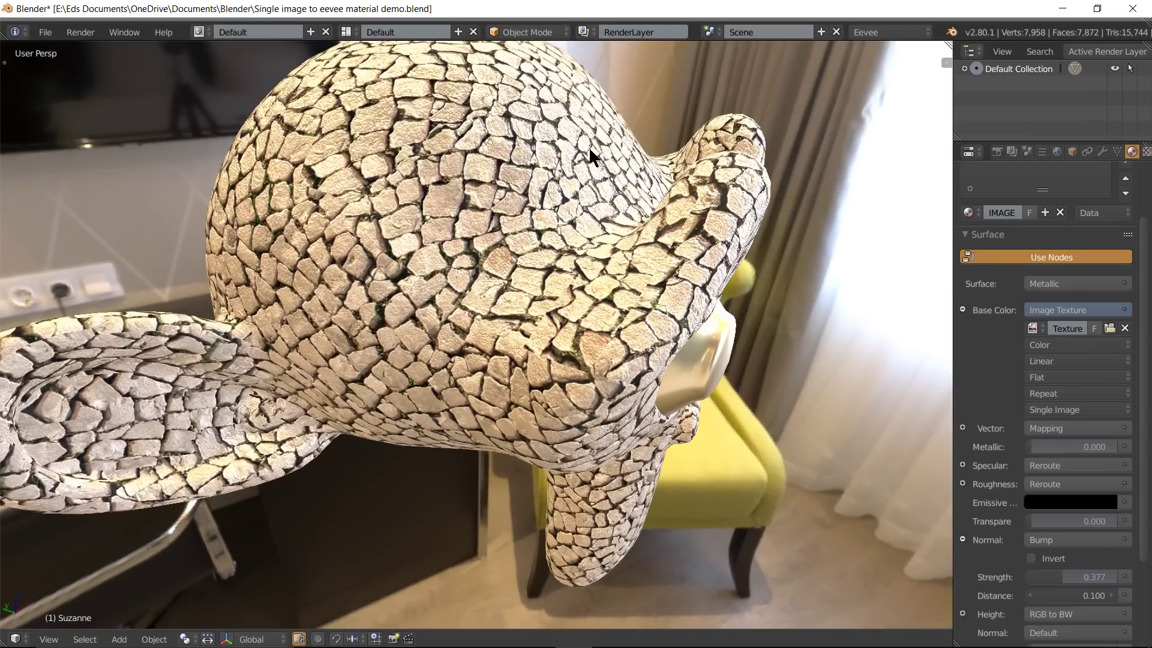
middle_click_drag(556, 286, 488, 261)
middle_click_drag(466, 225, 468, 214)
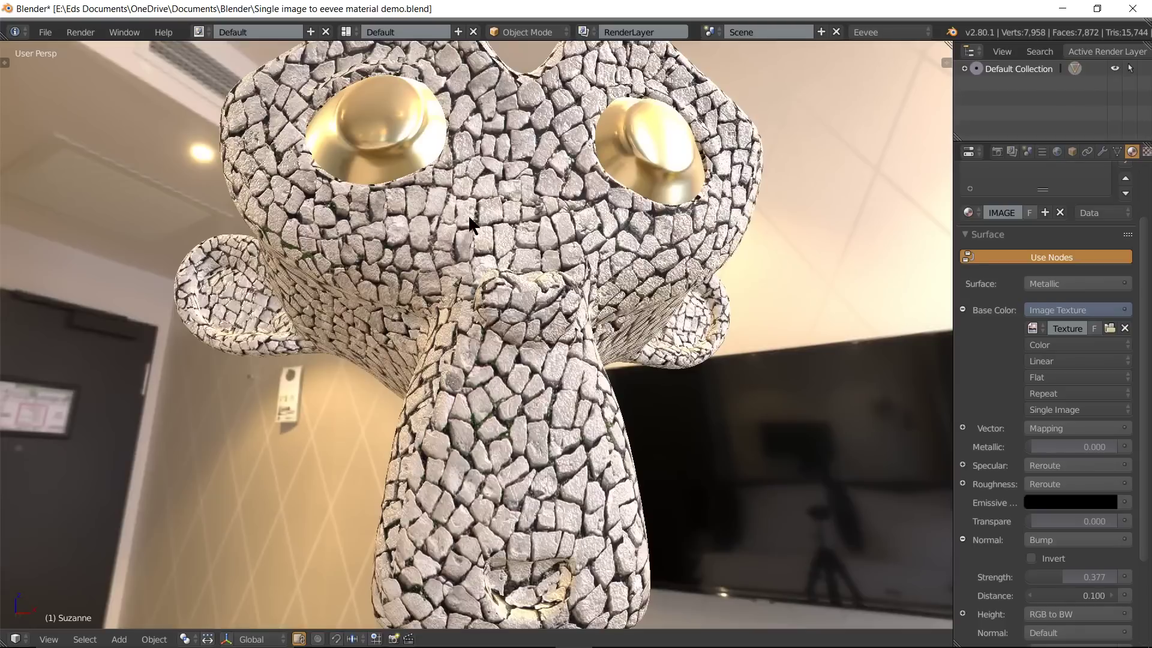
scroll(490, 283, "down", 1)
scroll(490, 283, "down", 2)
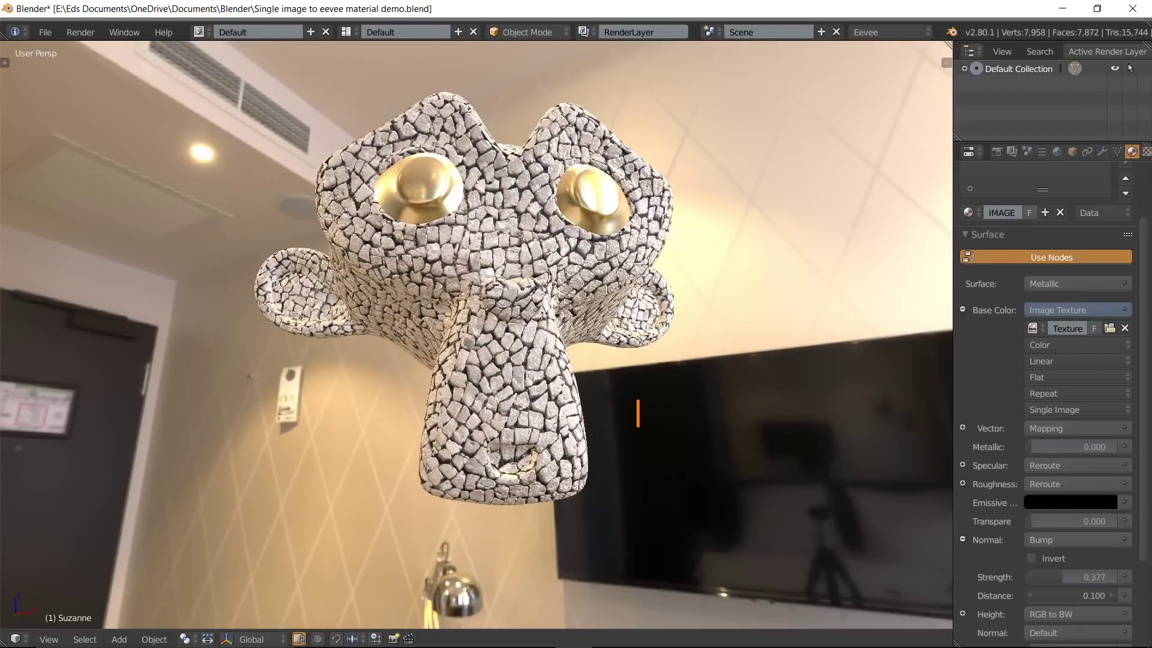
type("Th")
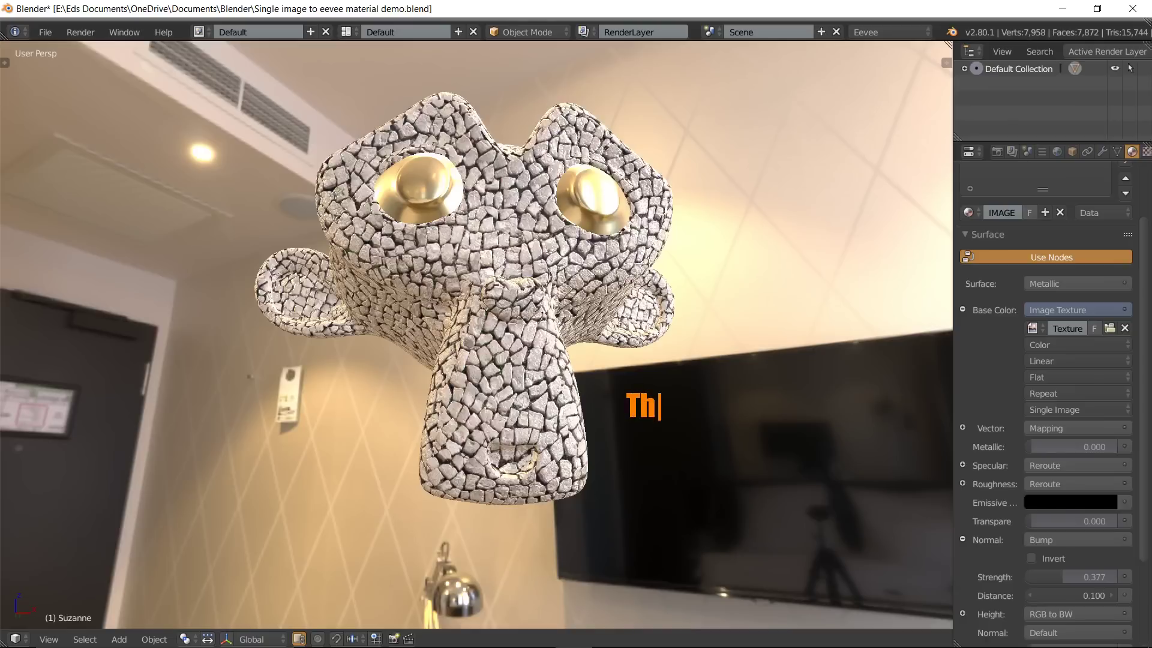
type("ansk")
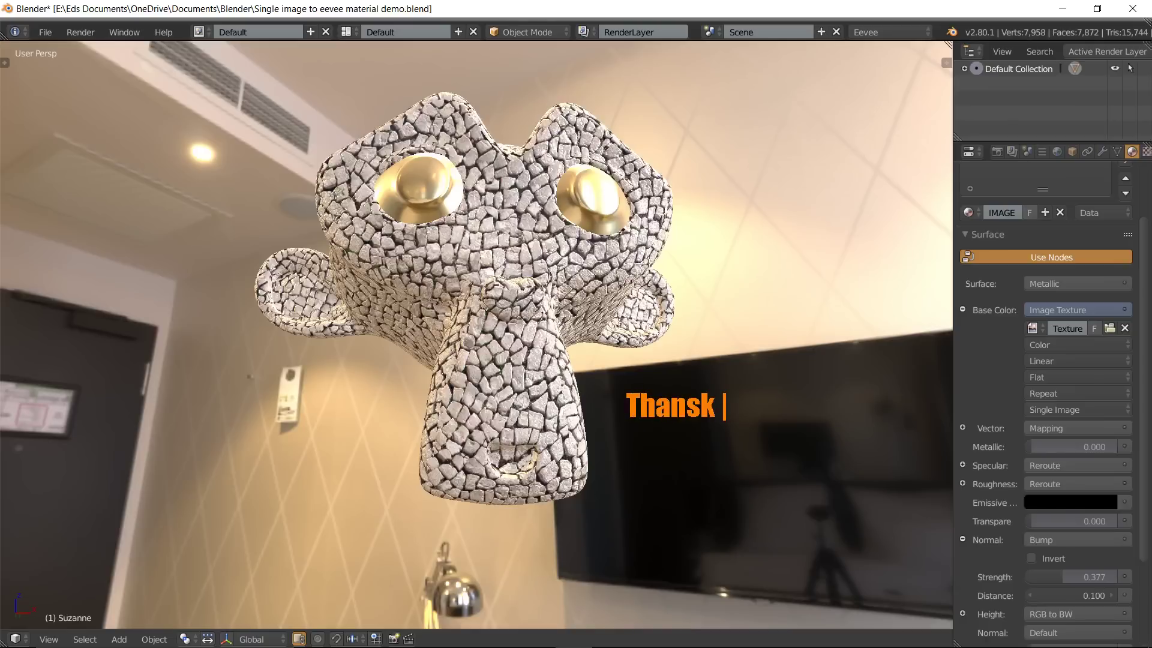
key("BackSpace")
key("BackSpace")
key("BackSpace")
type("ks or w")
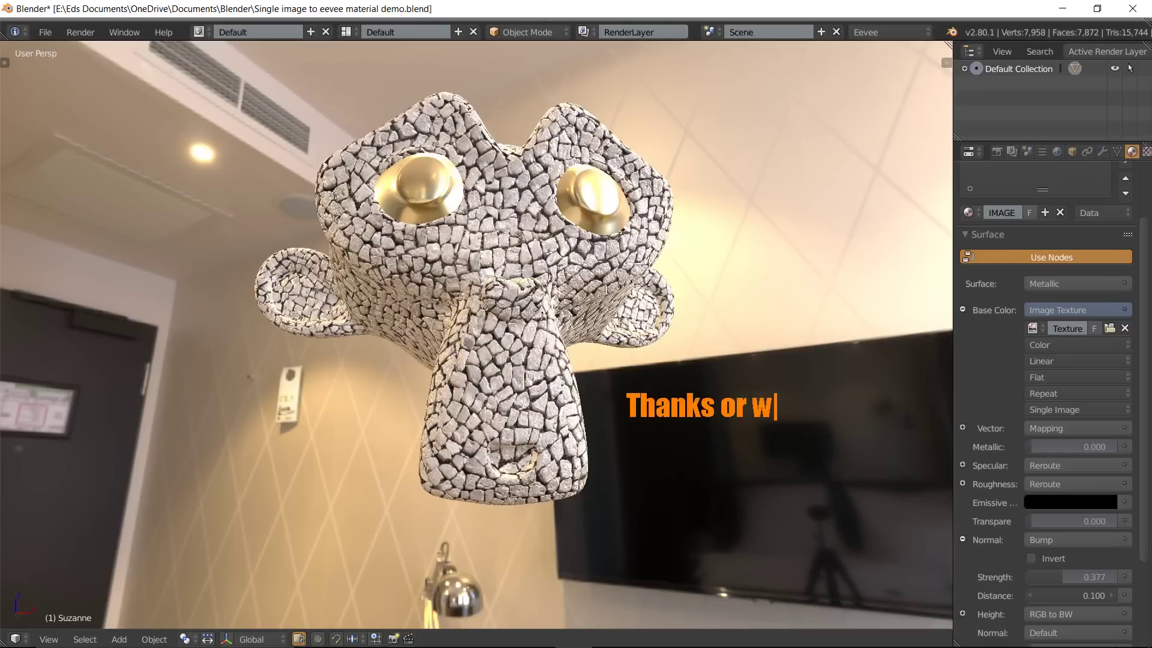
type("atchin")
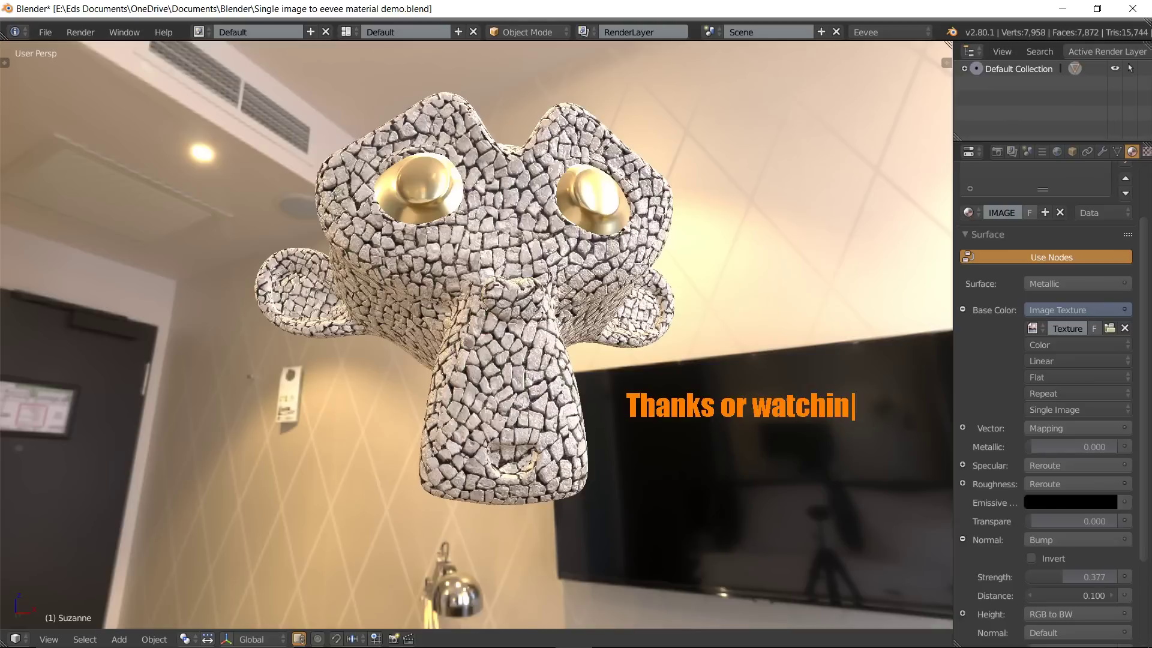
type("g")
key("Return")
type("Please ")
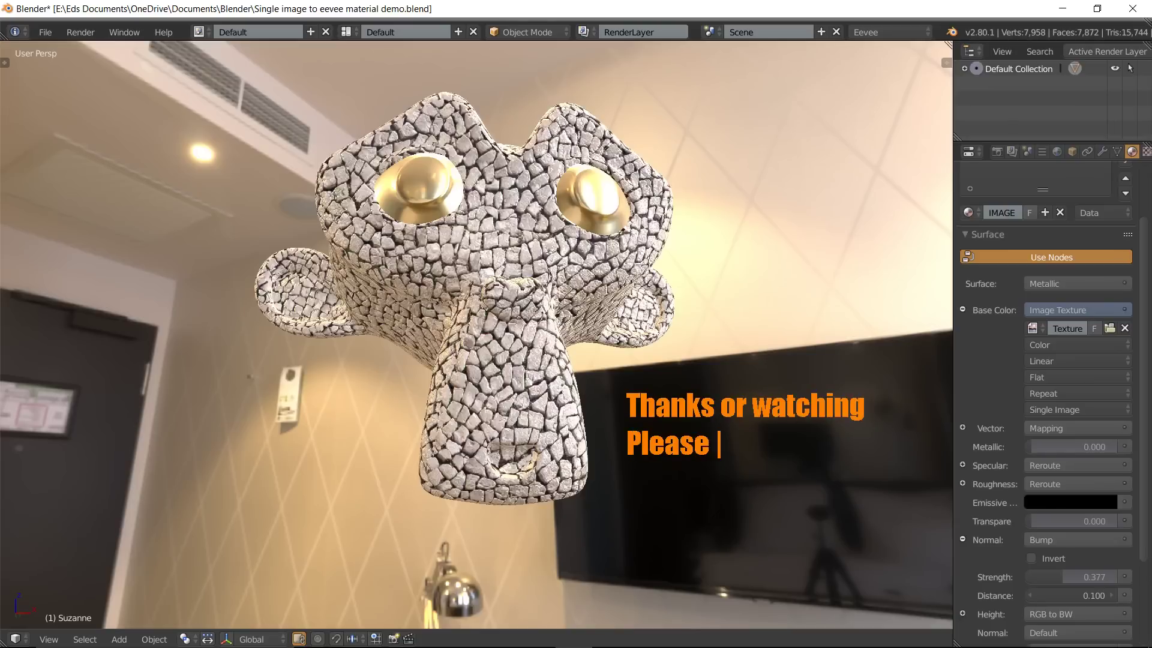
type("like ")
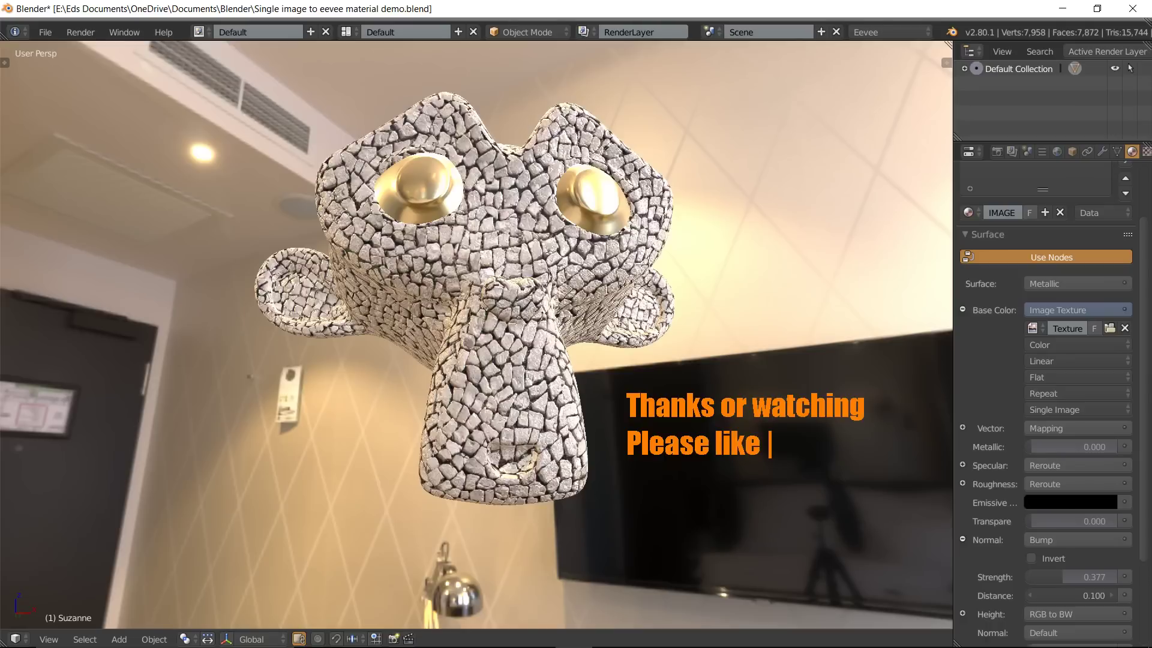
type("or")
key("Return")
type("subscri")
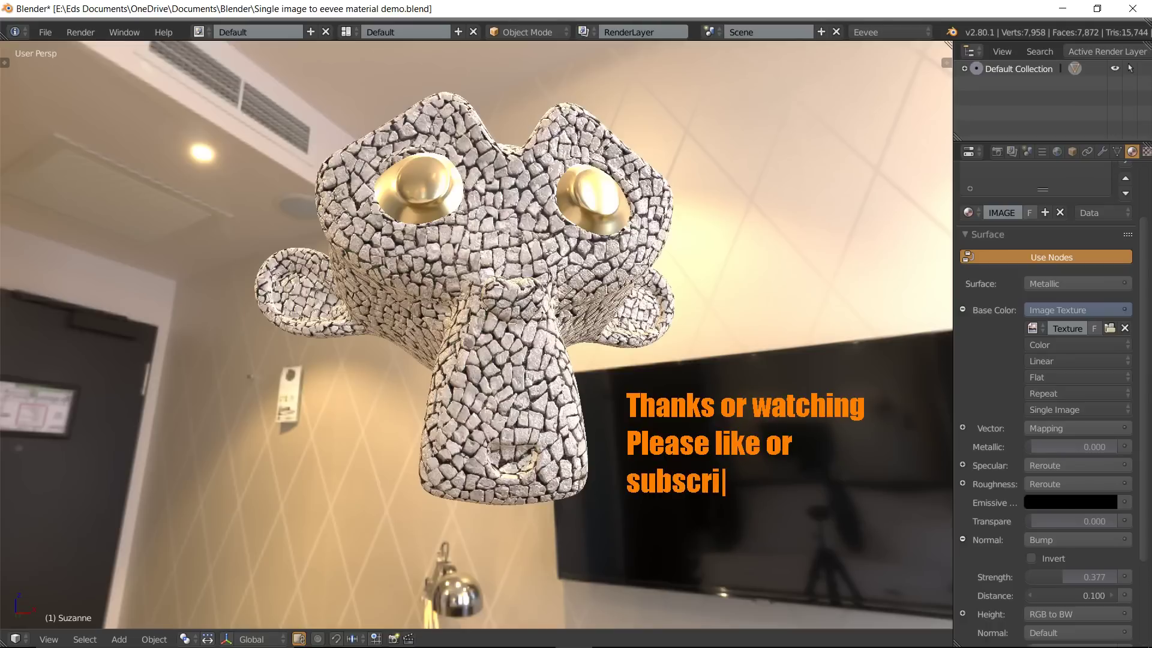
type("be")
type("!")
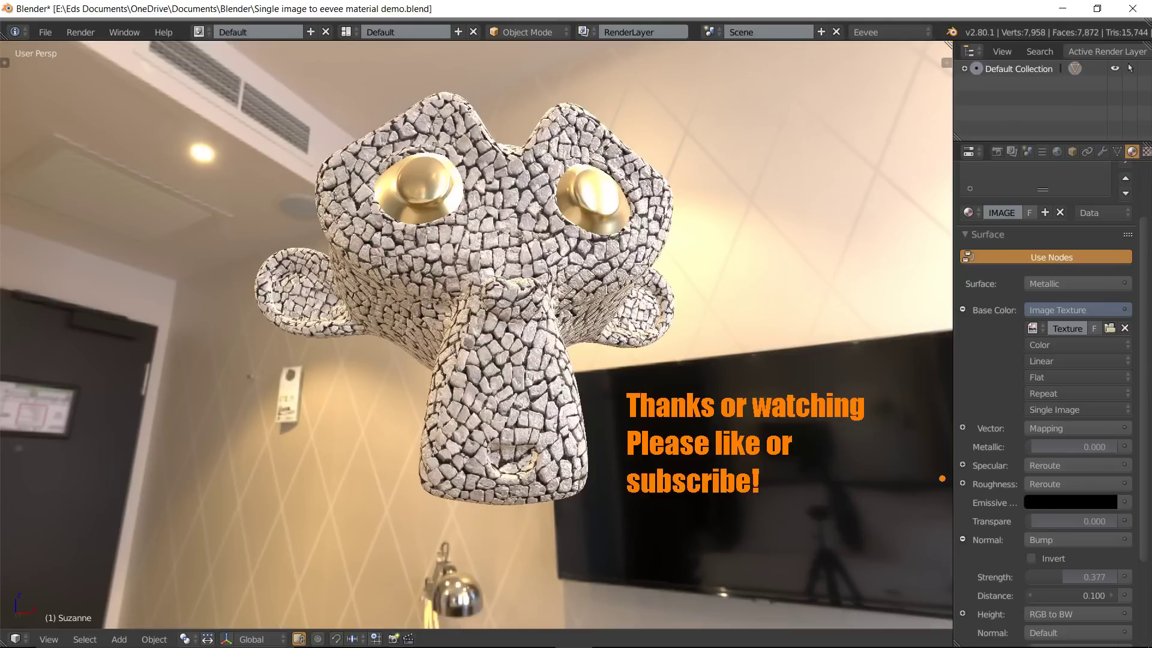
key("Escape")
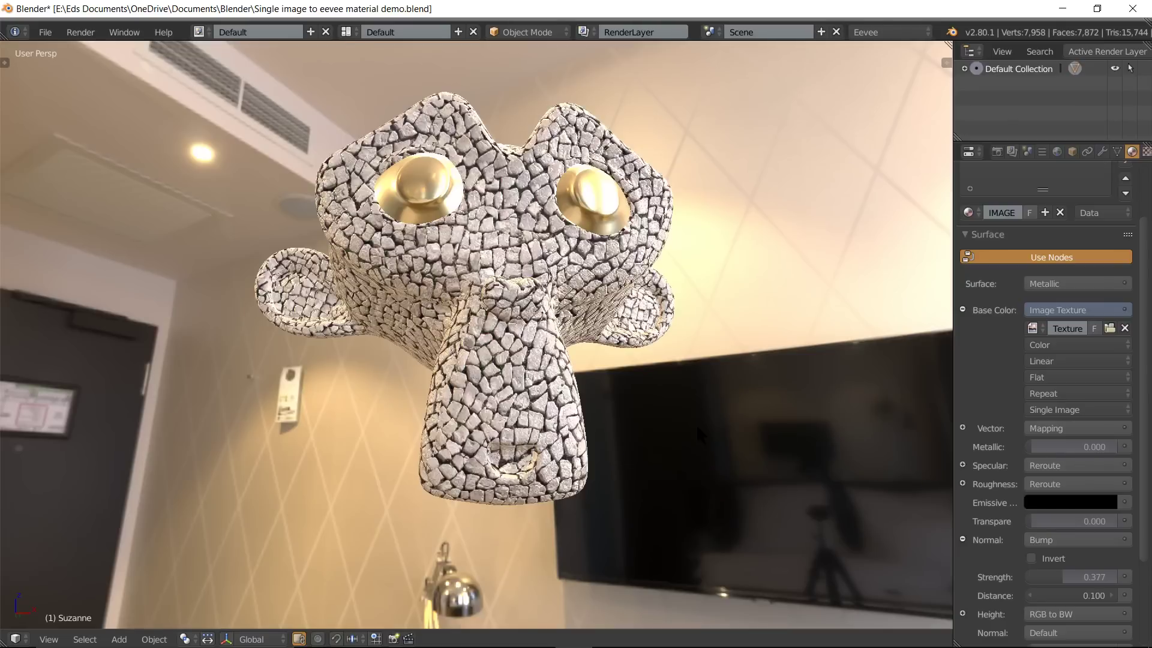